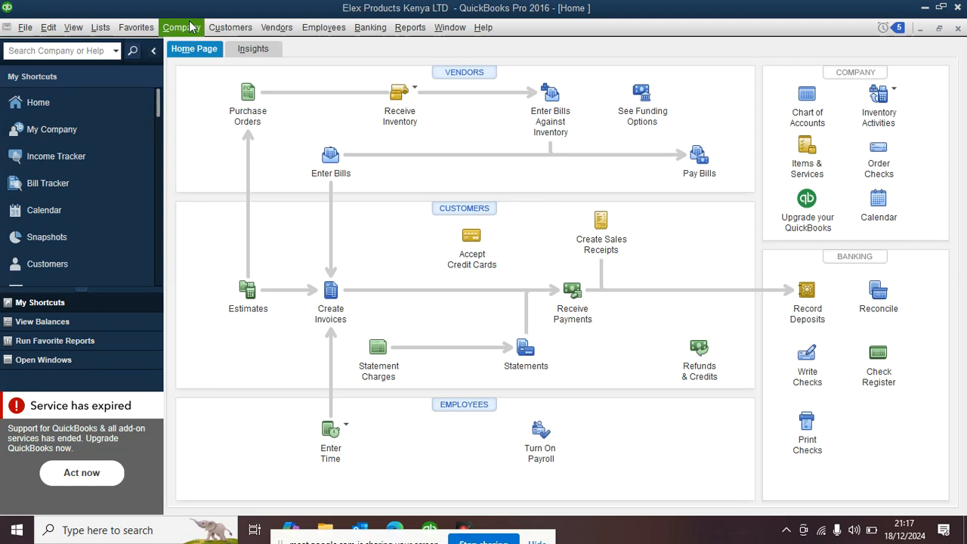
Step: Open the Chart of Accounts, scroll the account list, and right-click a row for account actions
left_click(813, 111)
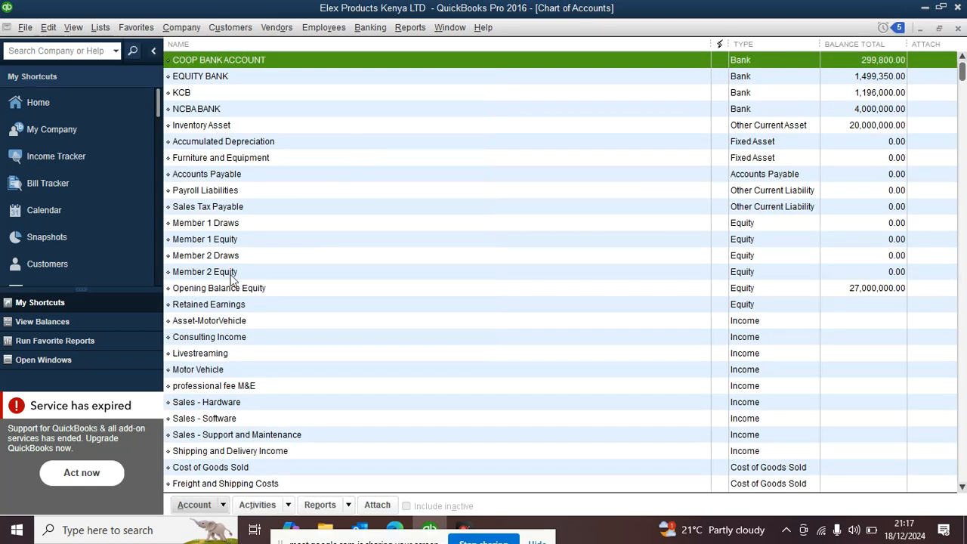
scroll(320, 264, "down", 7)
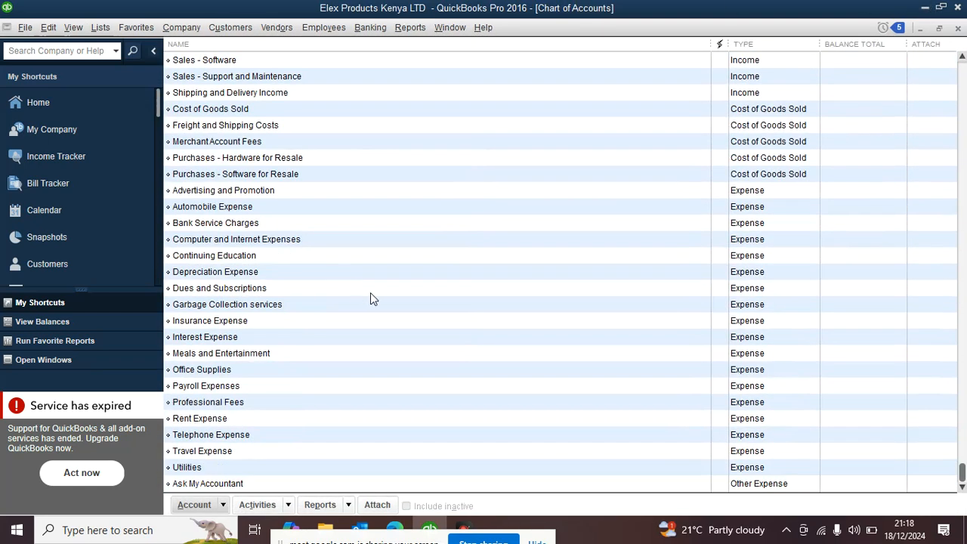
scroll(270, 291, "up", 4)
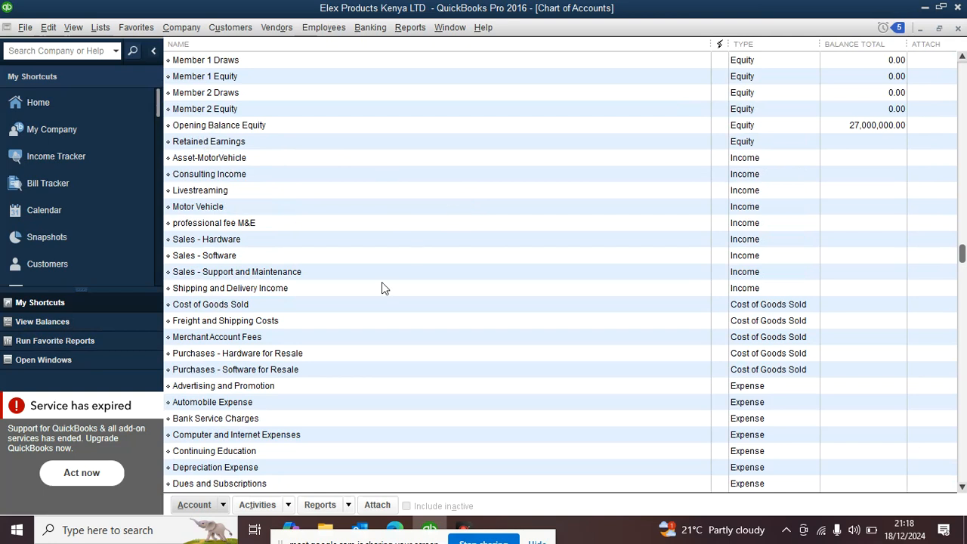
right_click(446, 238)
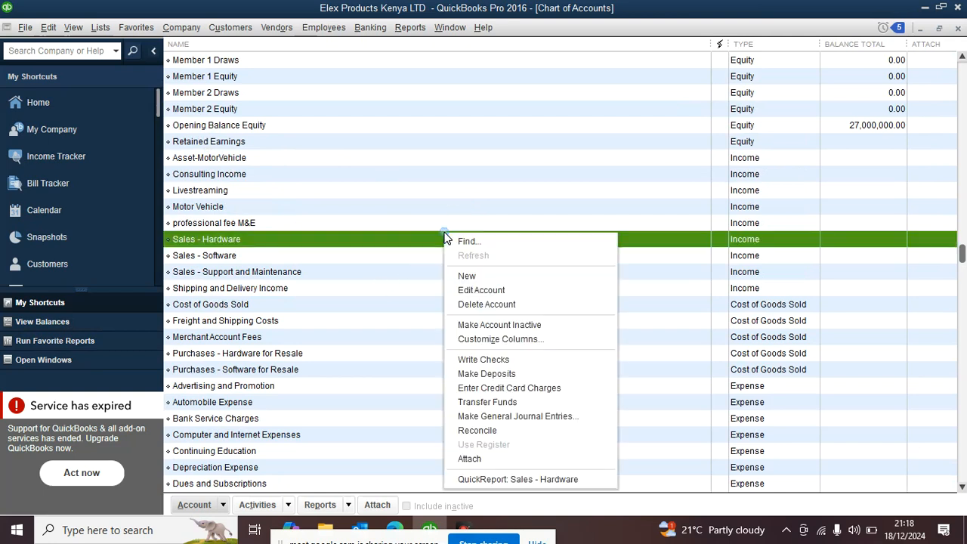
Step: Create a new Bank-type account and continue to its details form, ready to enter the name
left_click(464, 275)
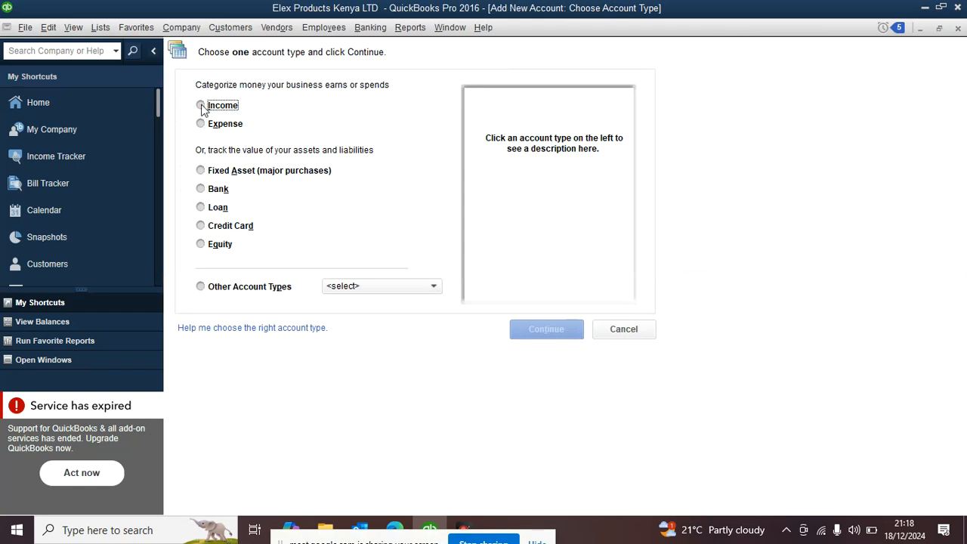
left_click(201, 189)
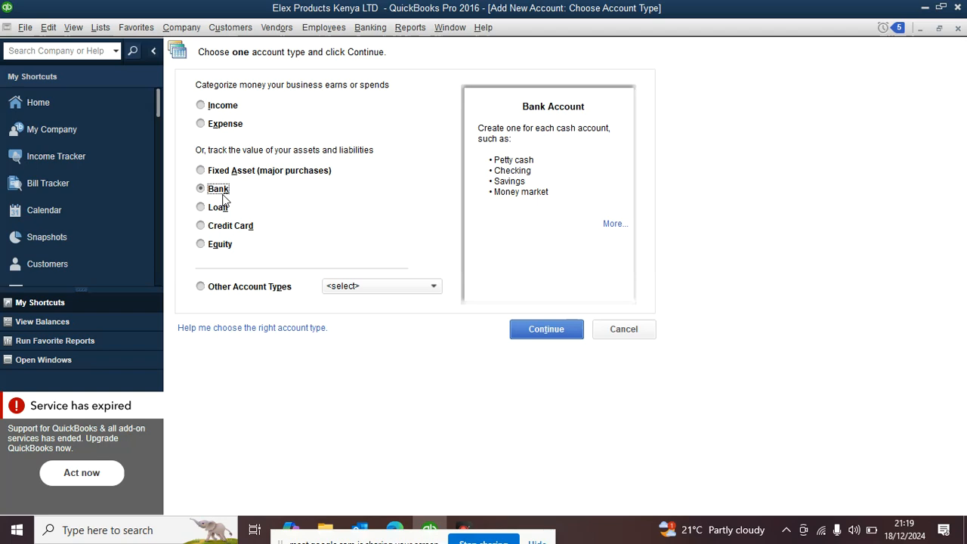
left_click(546, 331)
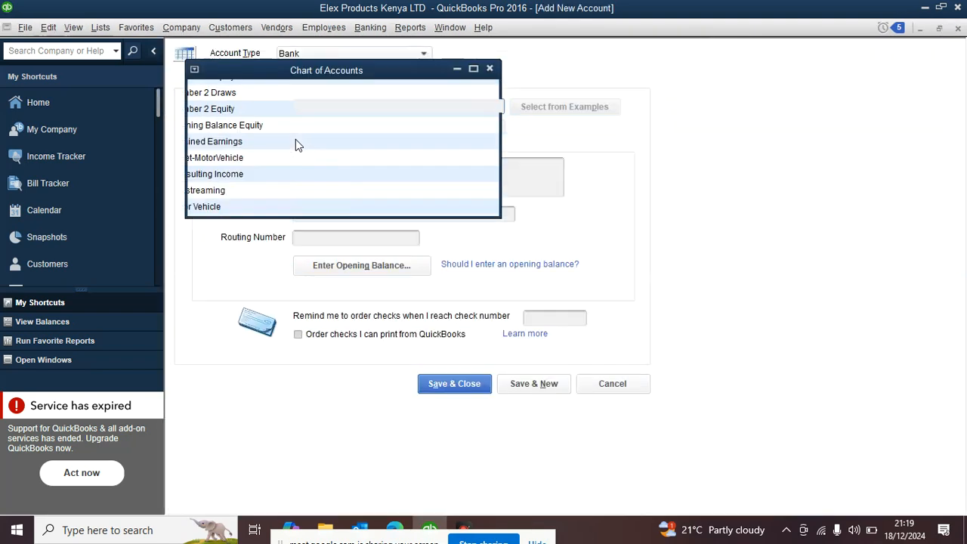
left_click(301, 106)
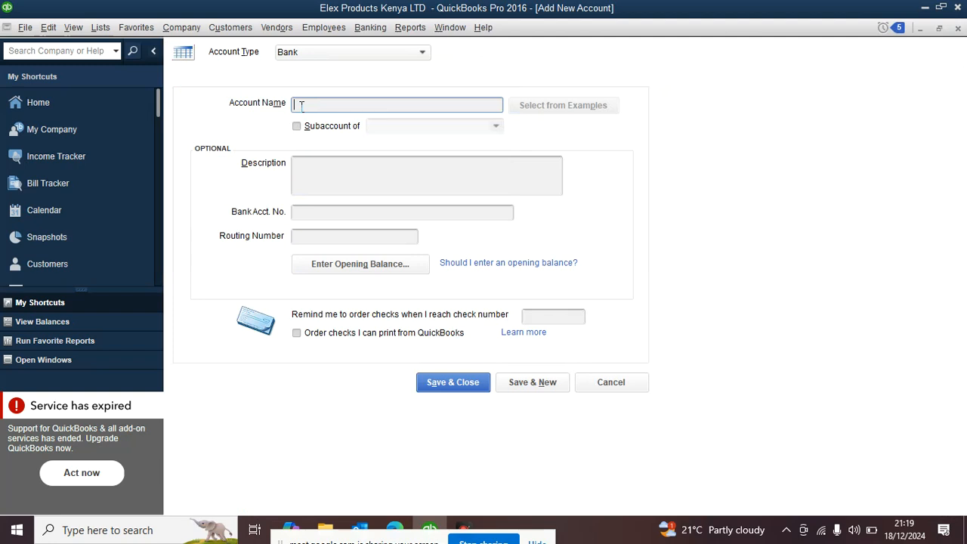
Step: Name the account 'Petty Cash Account', enter its bank account number, and open Enter Opening Balance
type("Petty Cash Account")
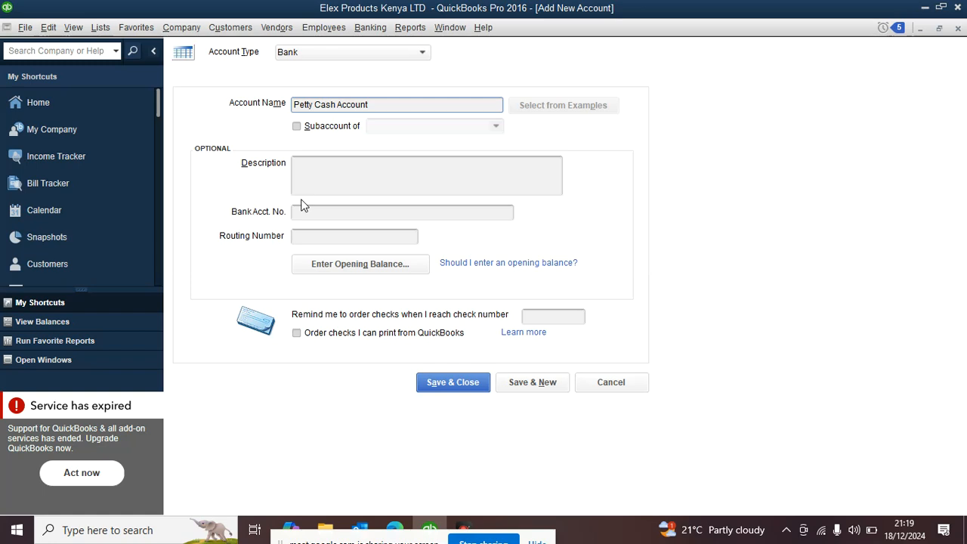
left_click(319, 211)
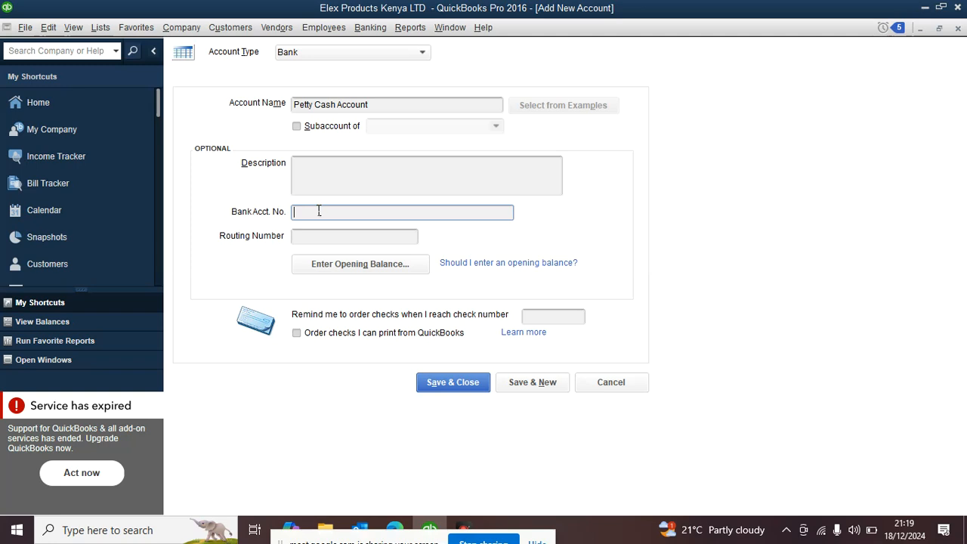
left_click(338, 265)
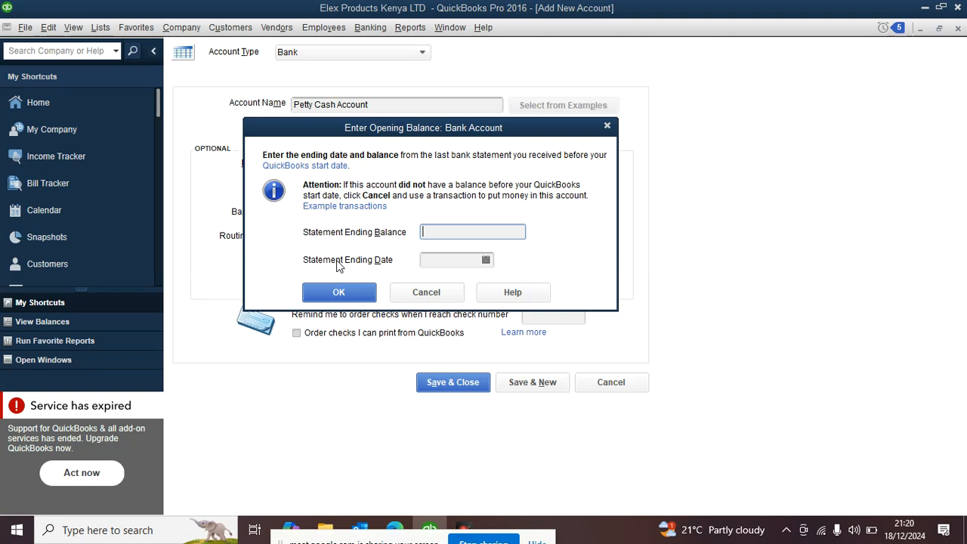
Step: Enter a 10,000 statement ending balance dated 01/01/2024 and confirm it
type("10,000")
left_click(485, 260)
left_click(436, 284)
left_click(436, 284)
left_click(436, 283)
left_click(436, 283)
left_click(436, 283)
left_click(435, 284)
left_click(436, 283)
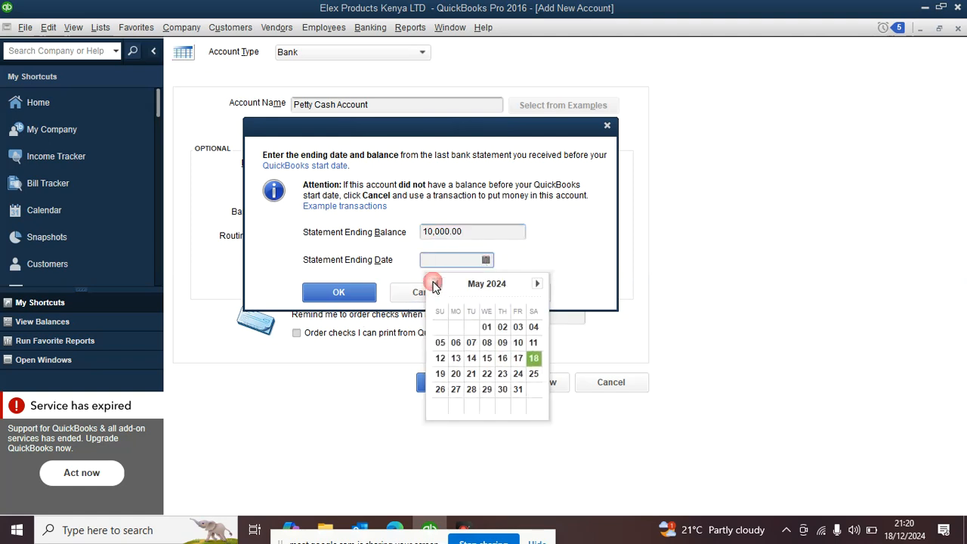
left_click(436, 284)
left_click(435, 283)
left_click(435, 284)
left_click(435, 283)
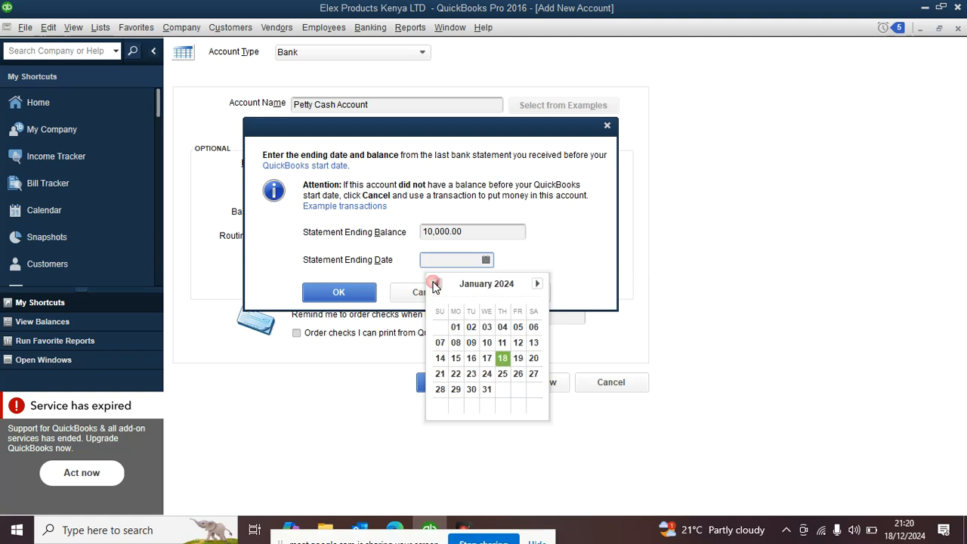
left_click(455, 327)
key("Return")
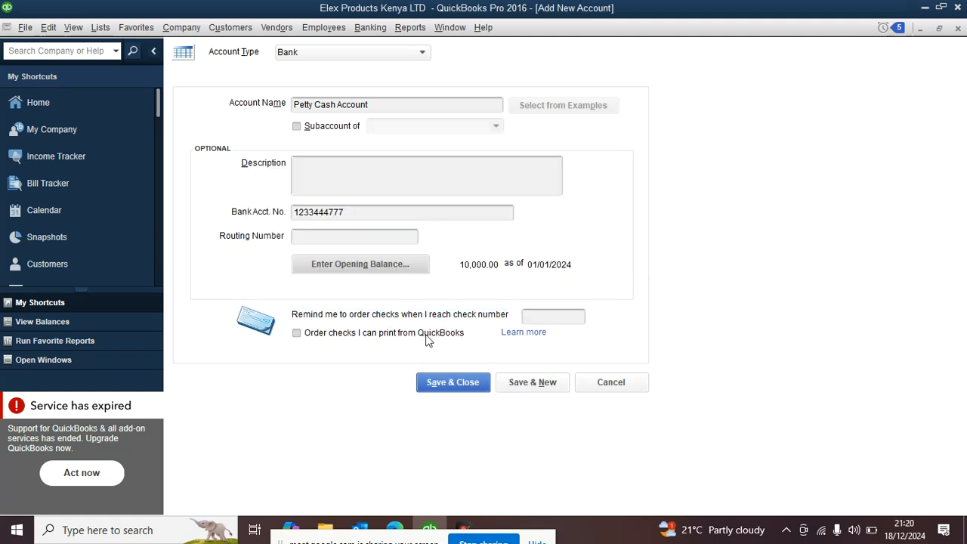
Step: Save Petty Cash Account, accept the past-transactions warning, and close Bank Feeds and Chart of Accounts
left_click(460, 381)
left_click(455, 262)
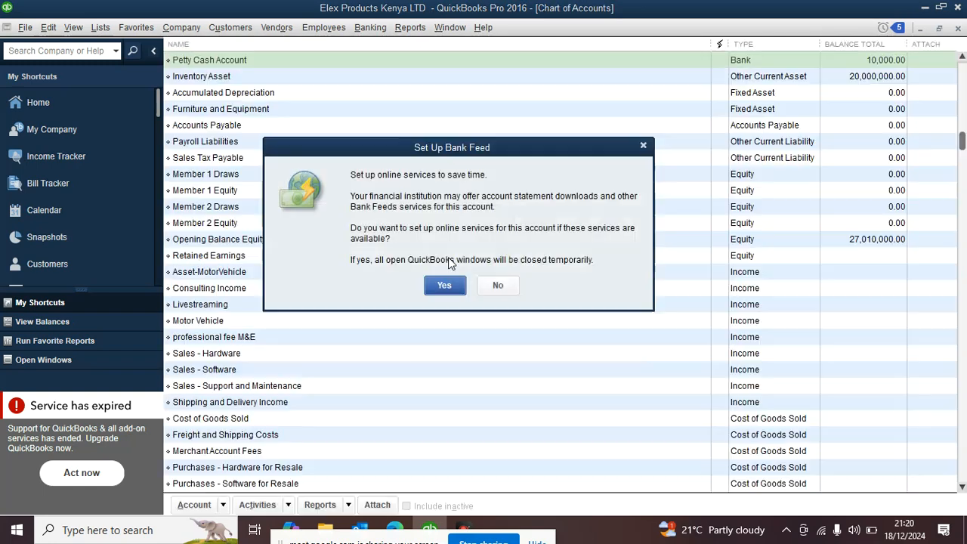
left_click(643, 144)
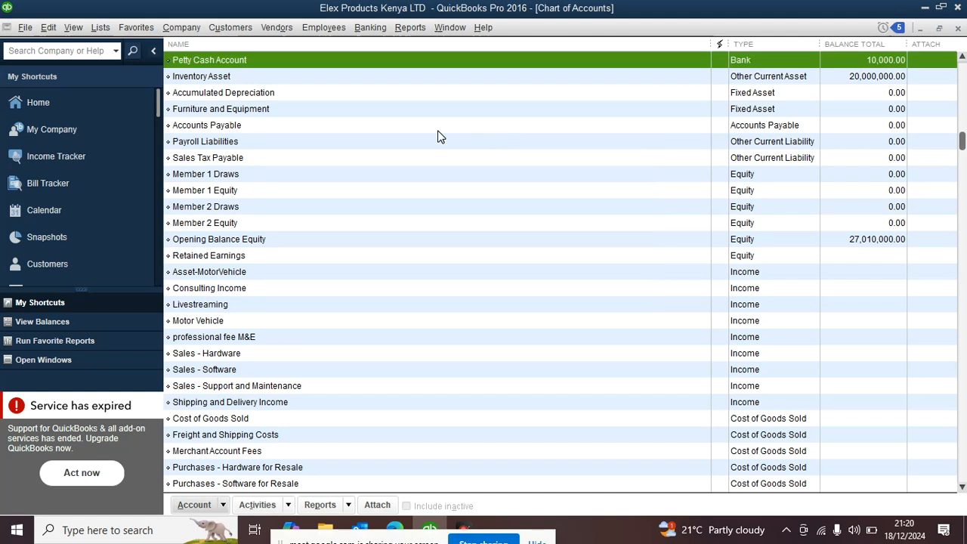
left_click(958, 27)
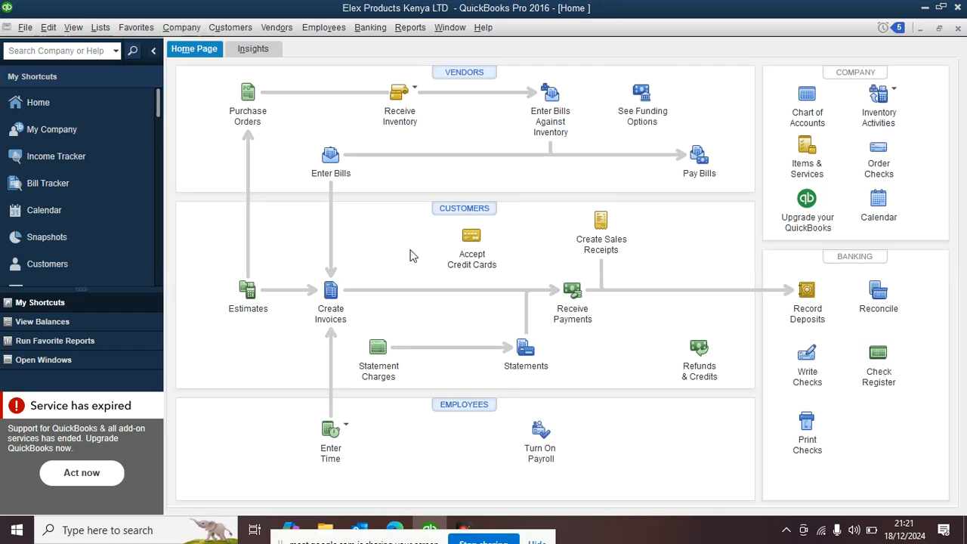
left_click(878, 355)
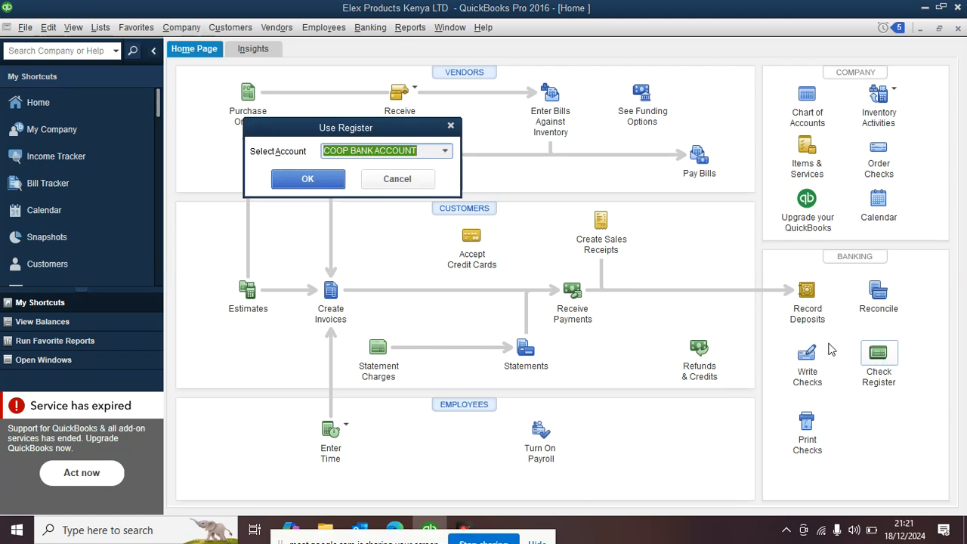
left_click_drag(330, 136, 462, 145)
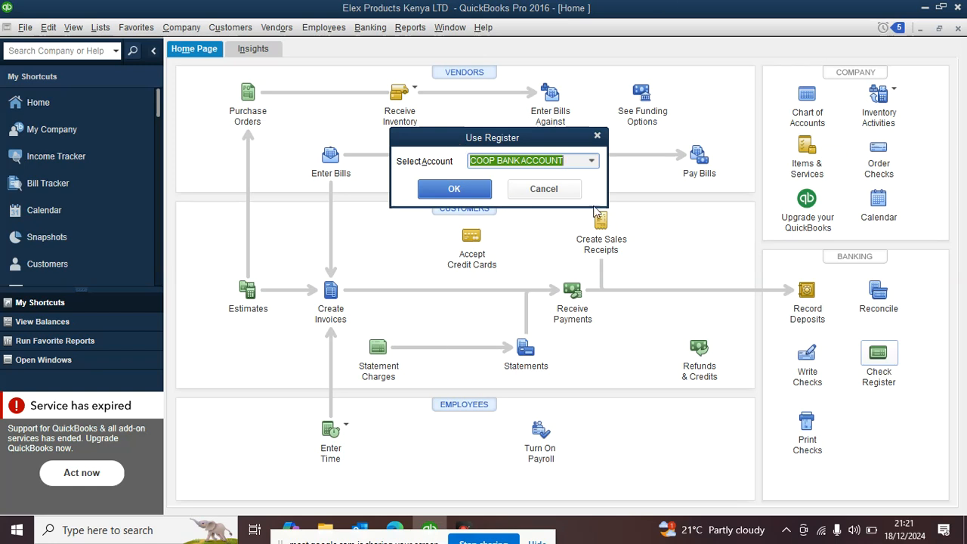
left_click(592, 160)
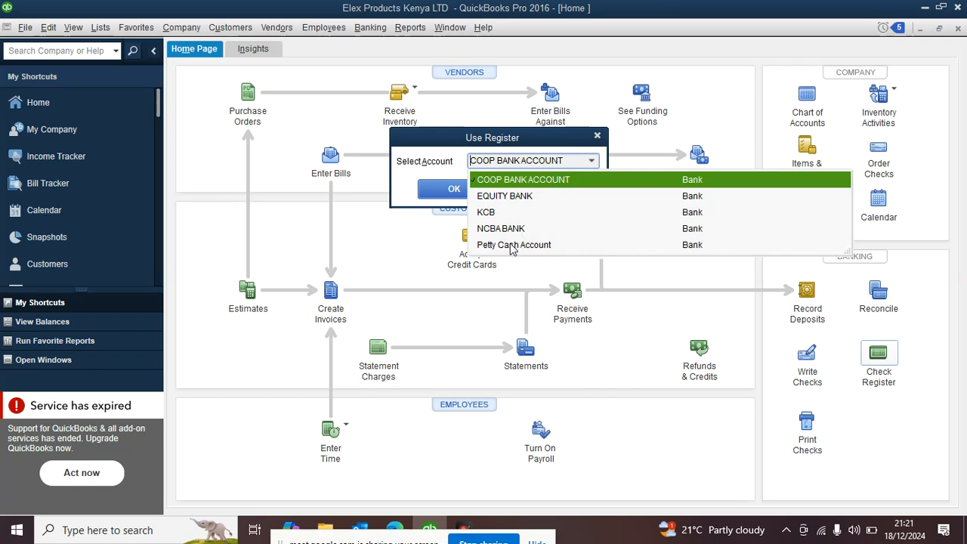
left_click(502, 246)
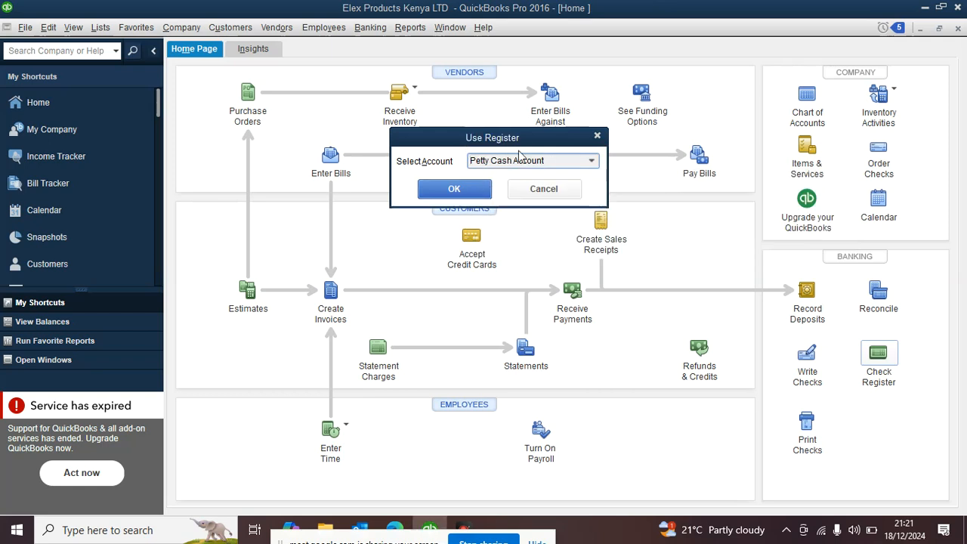
left_click(483, 189)
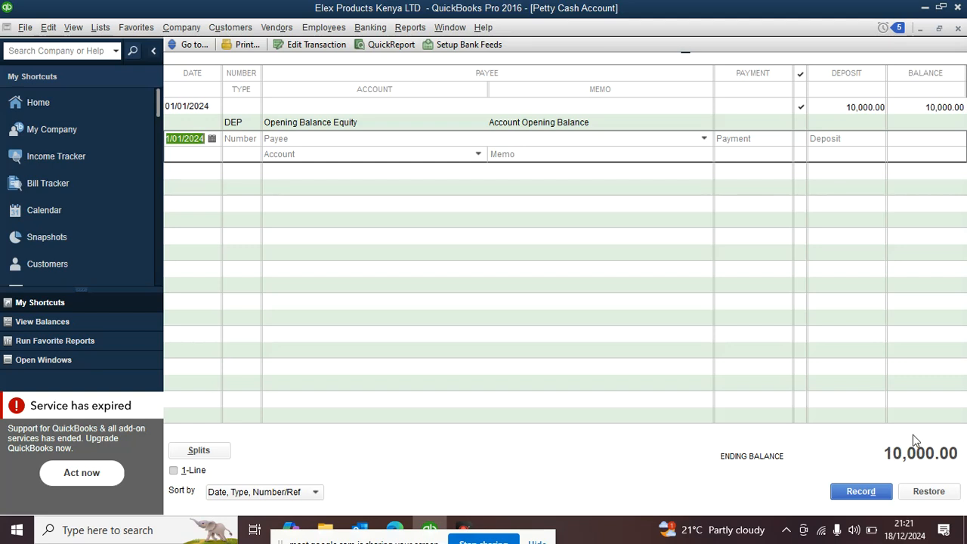
left_click(959, 29)
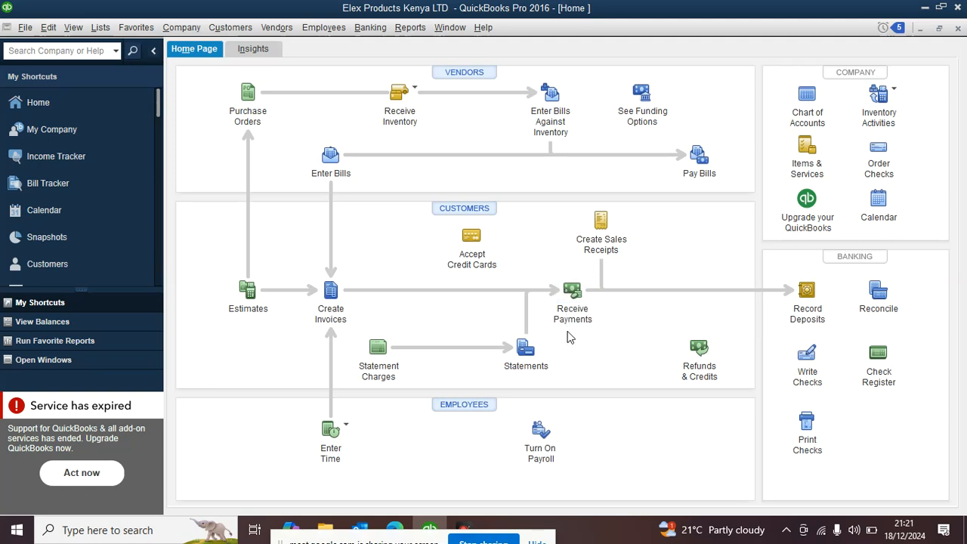
left_click(566, 310)
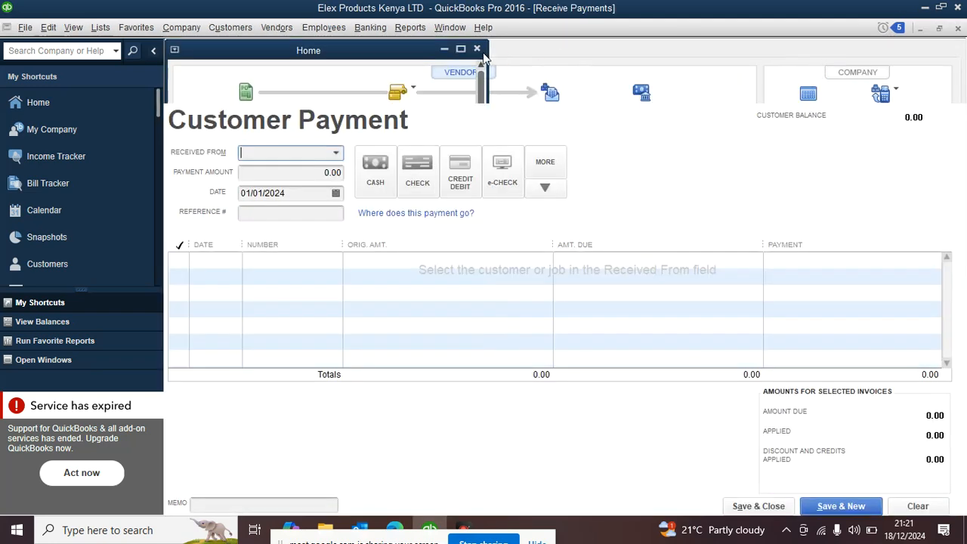
left_click(958, 28)
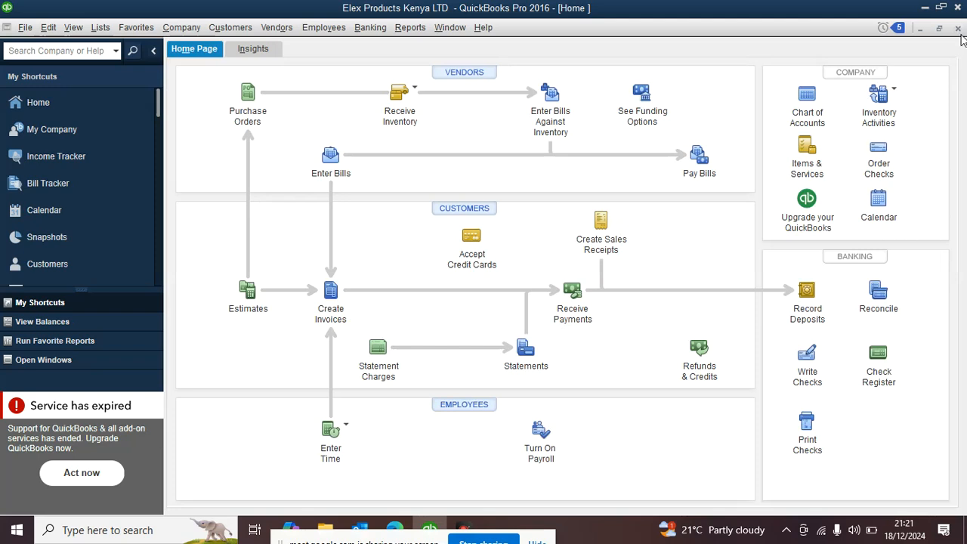
left_click(876, 355)
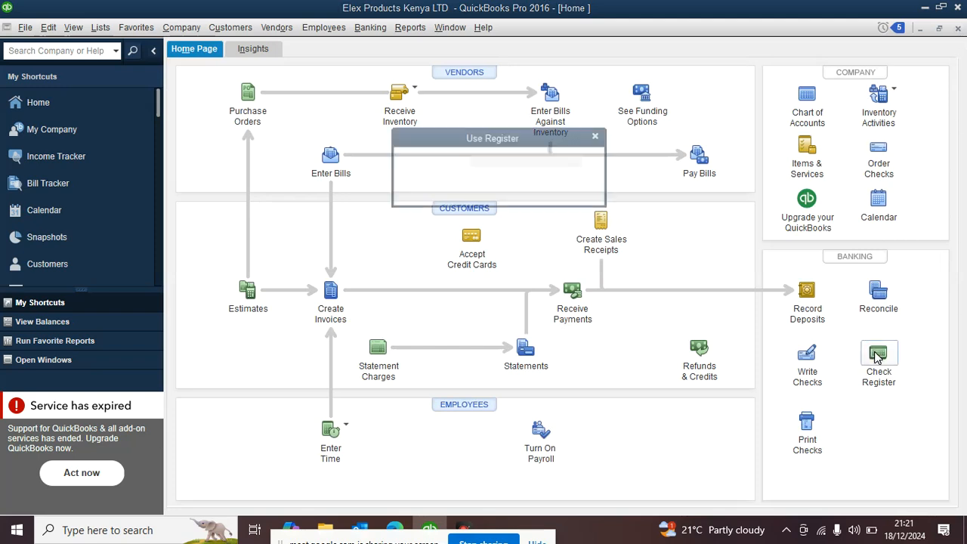
left_click(474, 185)
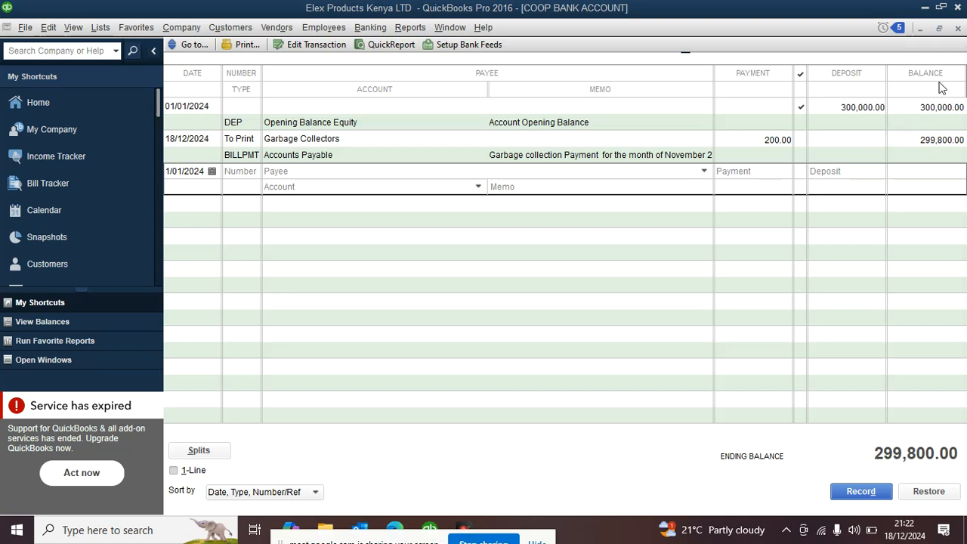
left_click(955, 28)
left_click(955, 28)
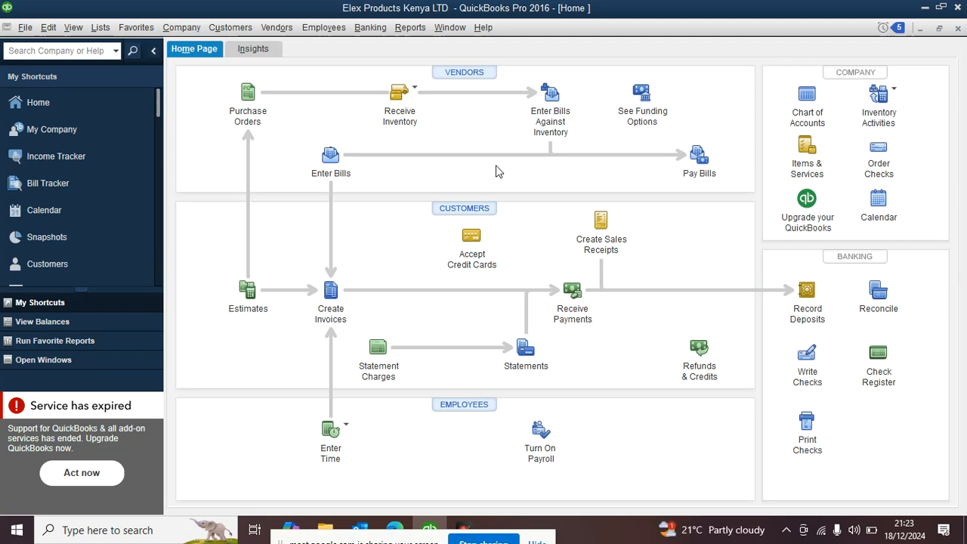
Step: Start a Banking > Transfer Funds form with COOP BANK ACCOUNT as the source
left_click(362, 29)
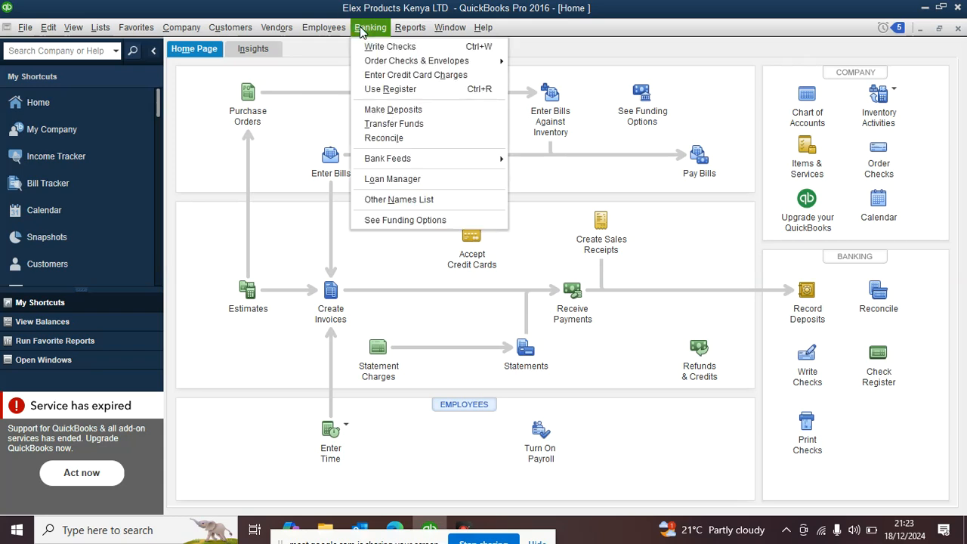
left_click(405, 132)
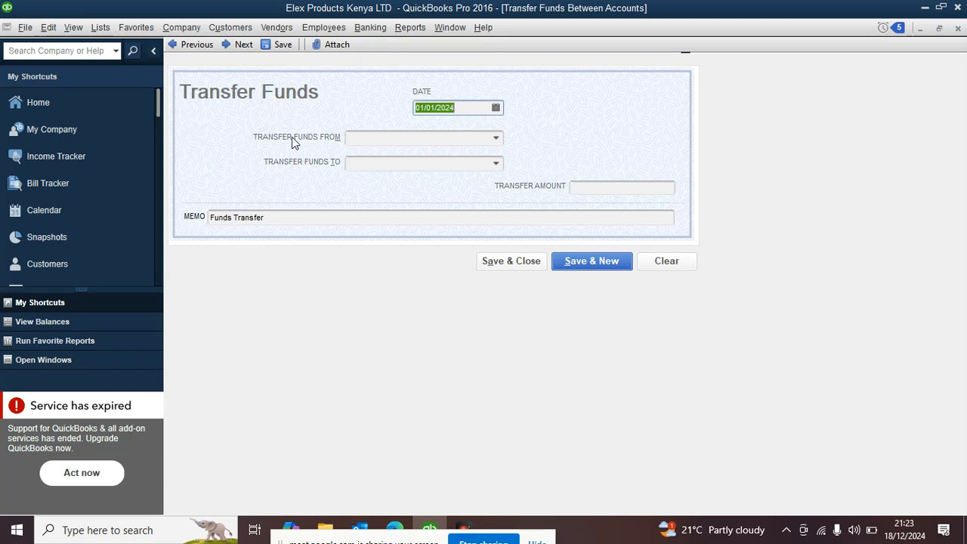
left_click(498, 139)
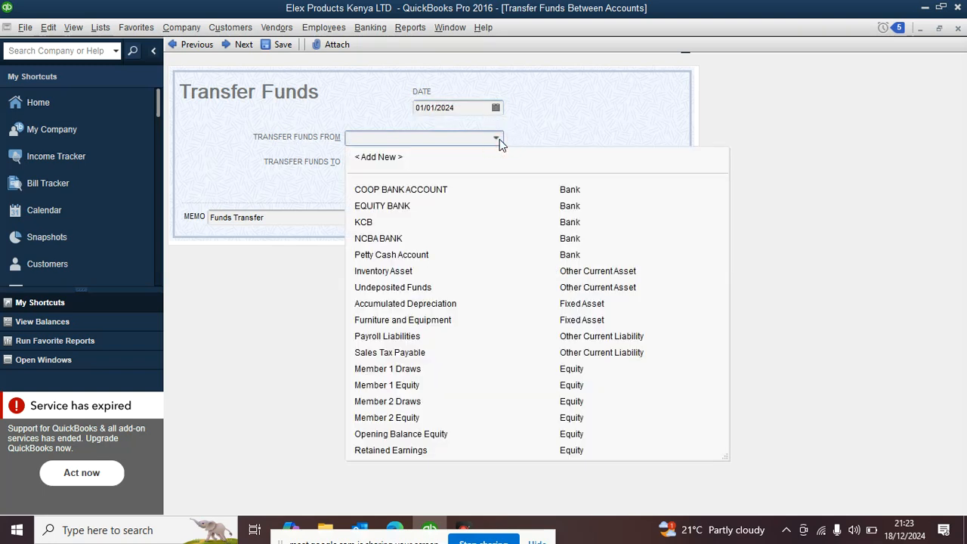
left_click(381, 193)
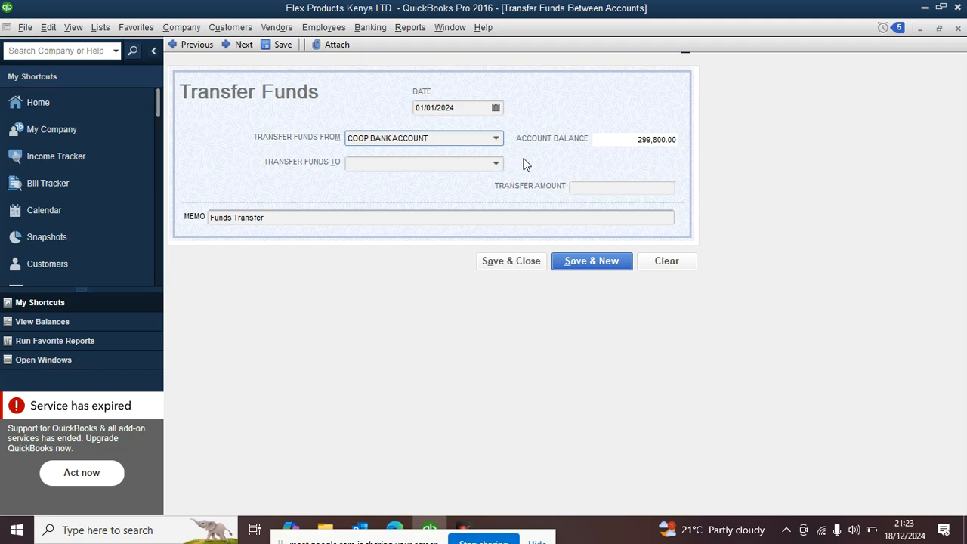
Step: Try EQUITY BANK, KCB, NCBA BANK and Petty Cash as source, keep COOP BANK ACCOUNT, and send to KCB
left_click(496, 138)
left_click(409, 207)
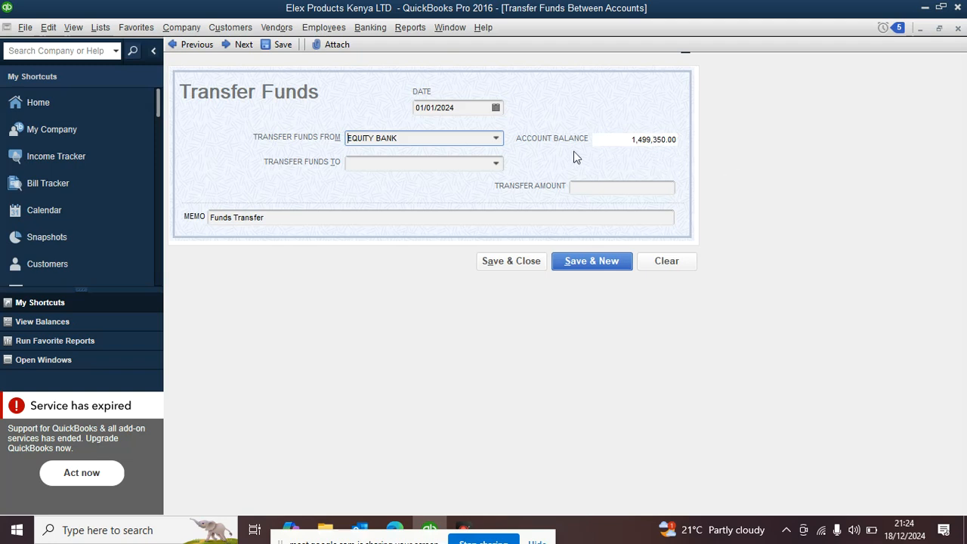
left_click(496, 139)
left_click(376, 222)
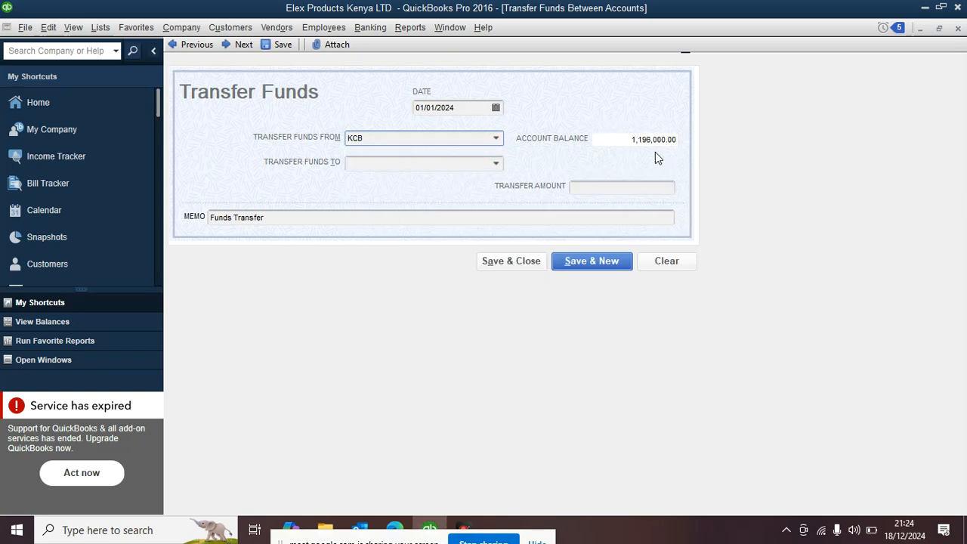
left_click(496, 138)
left_click(415, 240)
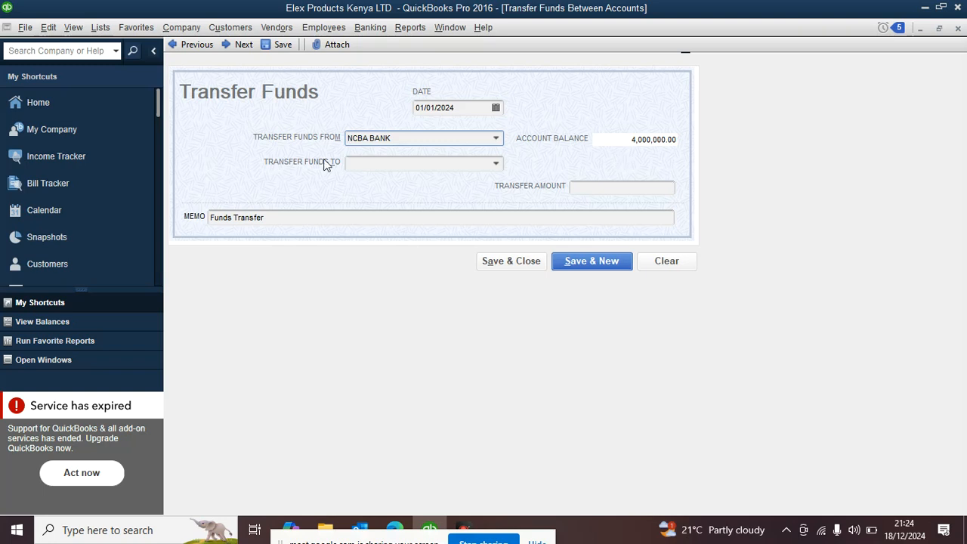
left_click(502, 139)
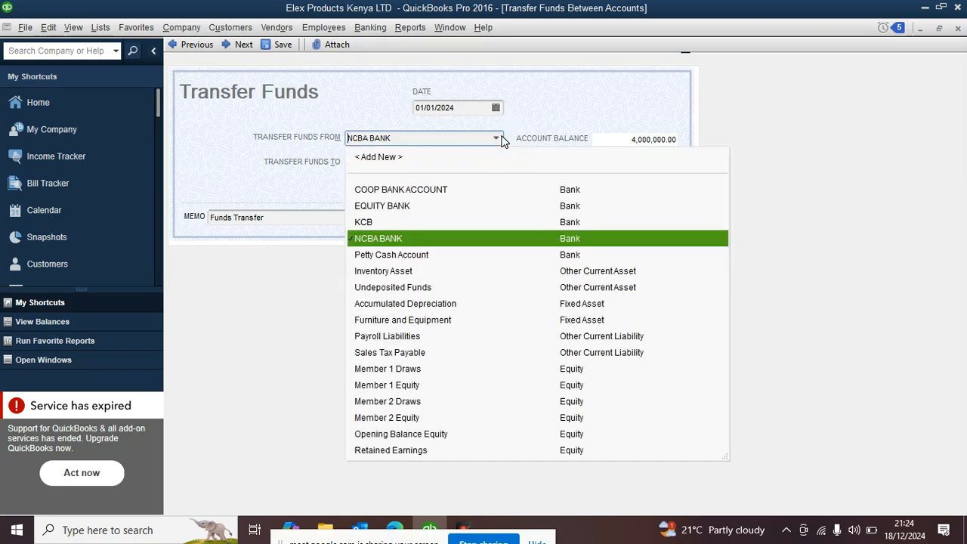
left_click(393, 257)
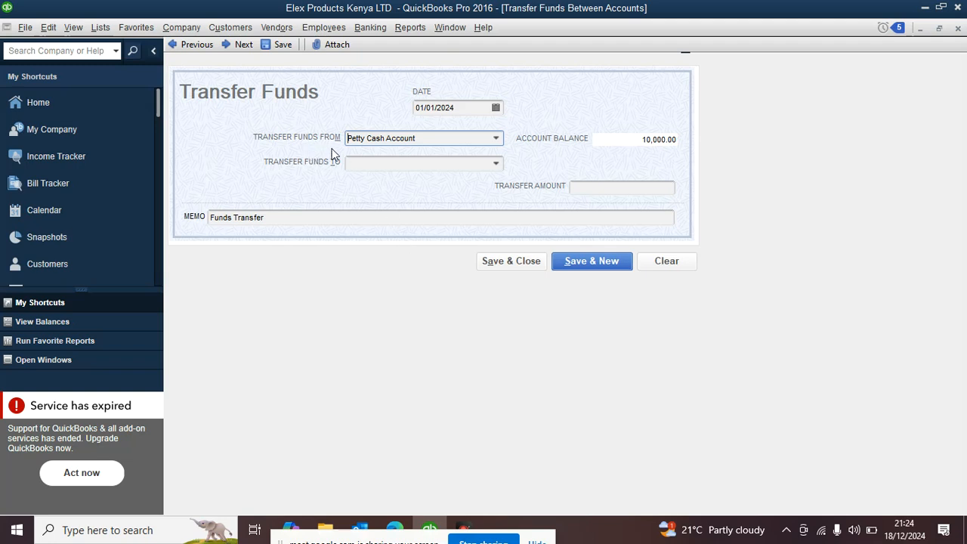
left_click(496, 139)
left_click(388, 189)
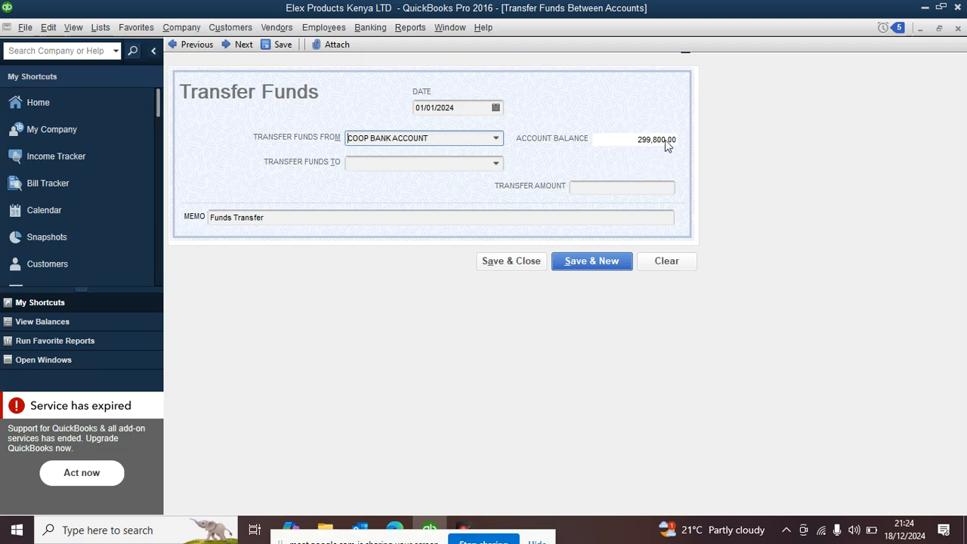
left_click(493, 166)
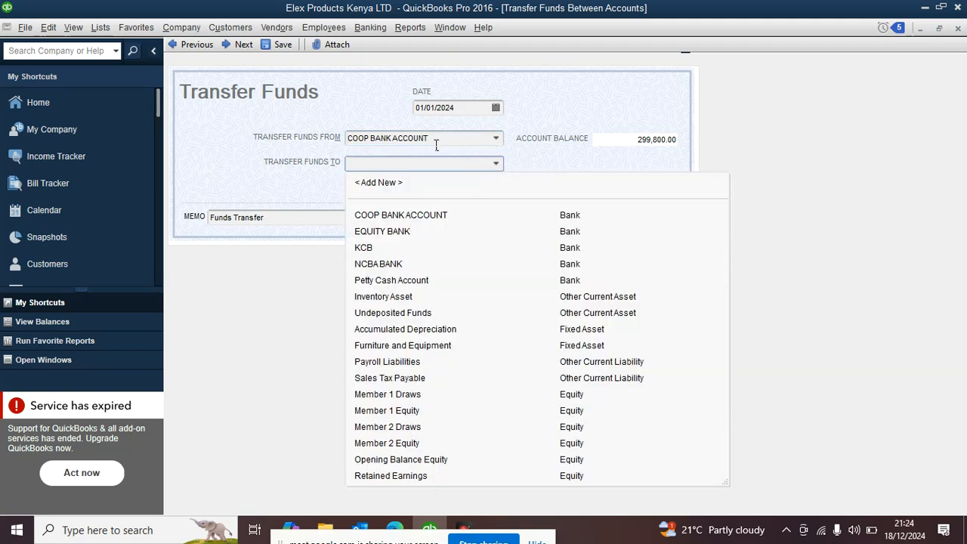
left_click(365, 248)
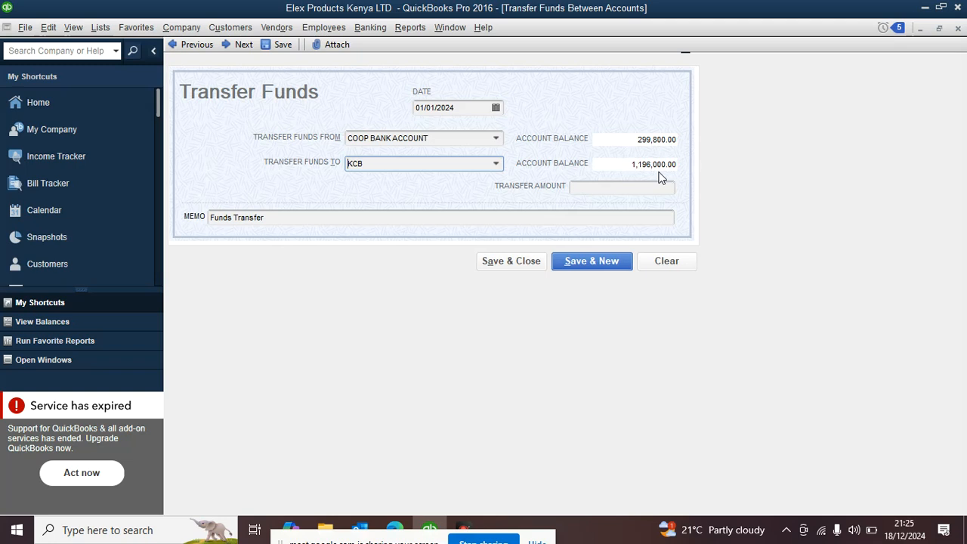
Step: Enter a 200,900.00 transfer amount, correcting typos, then save and accept the past-date warning
left_click(586, 188)
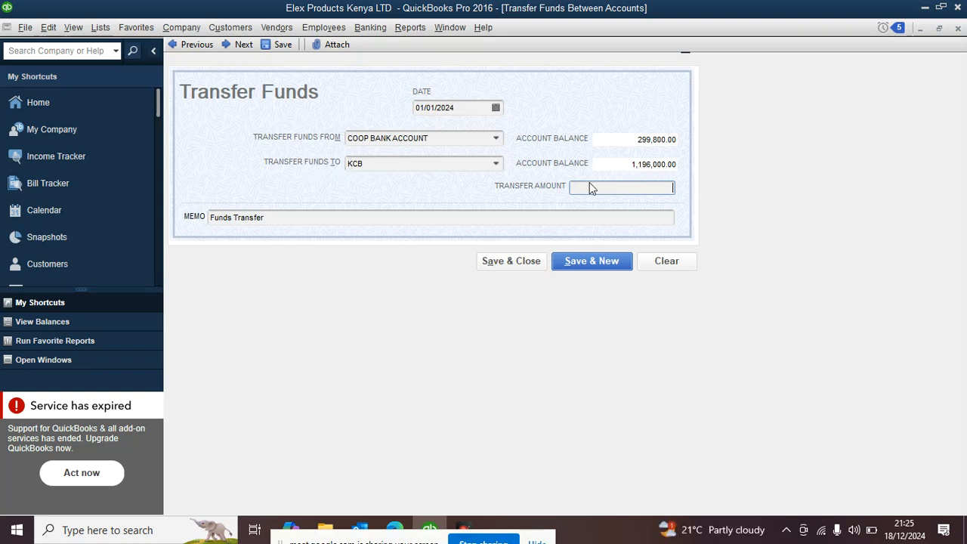
type("200,000")
left_click(411, 166)
left_click(418, 138)
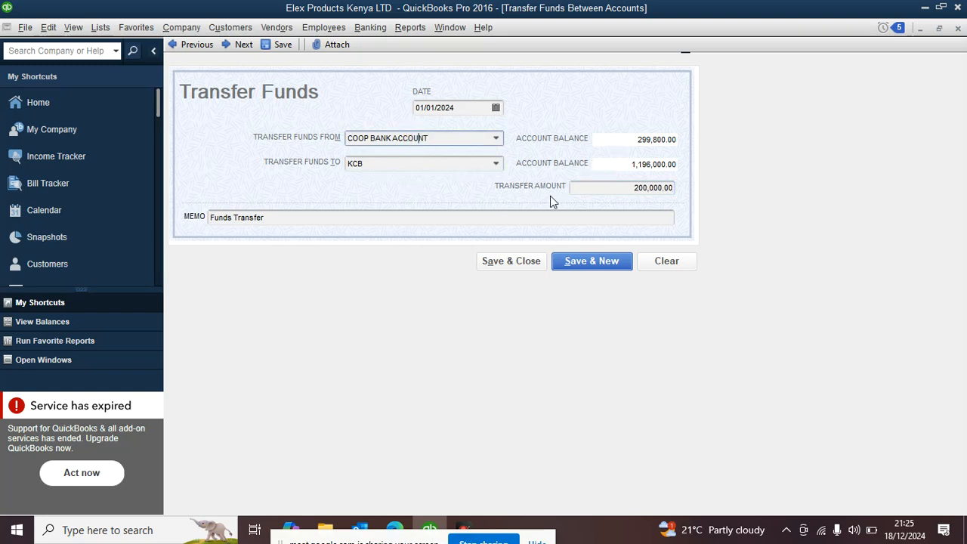
left_click(652, 188)
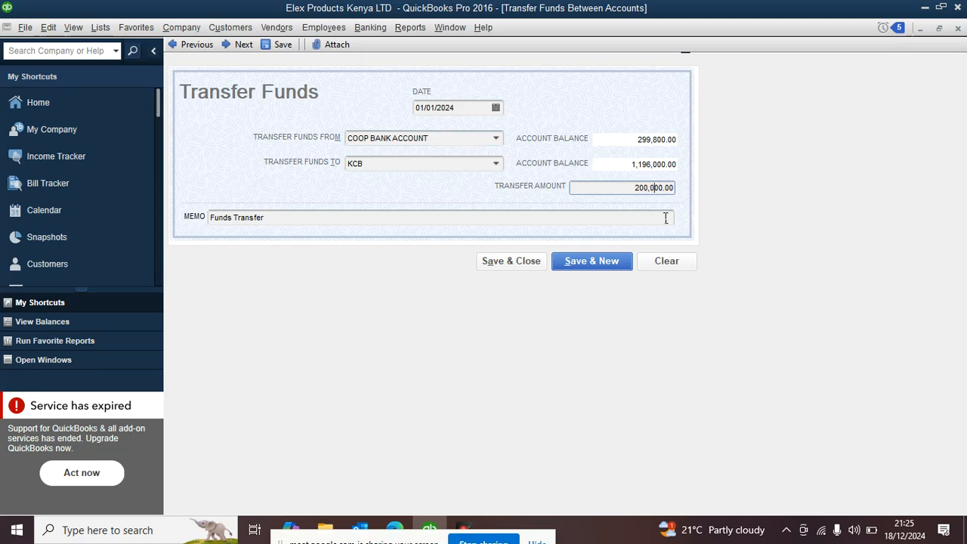
key("Delete")
type("9")
left_click(511, 262)
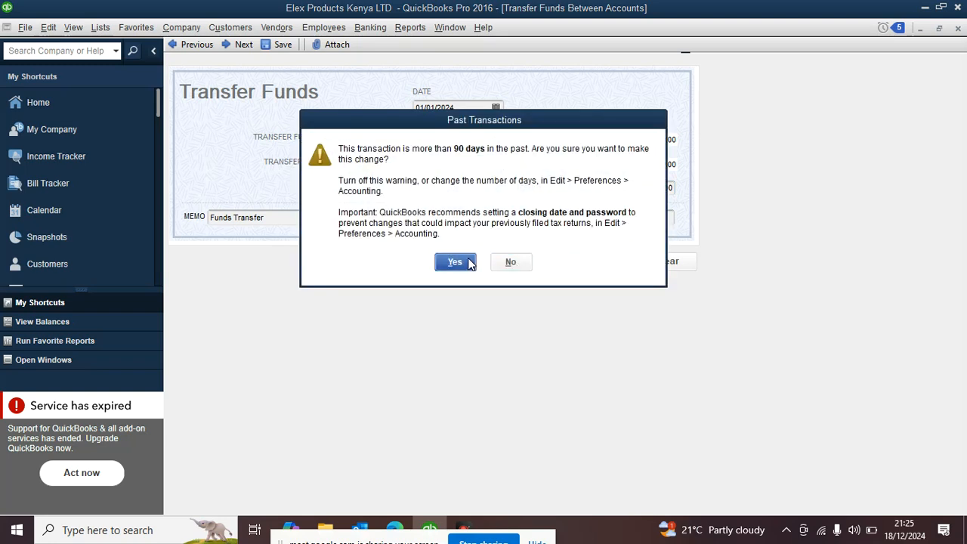
left_click(470, 262)
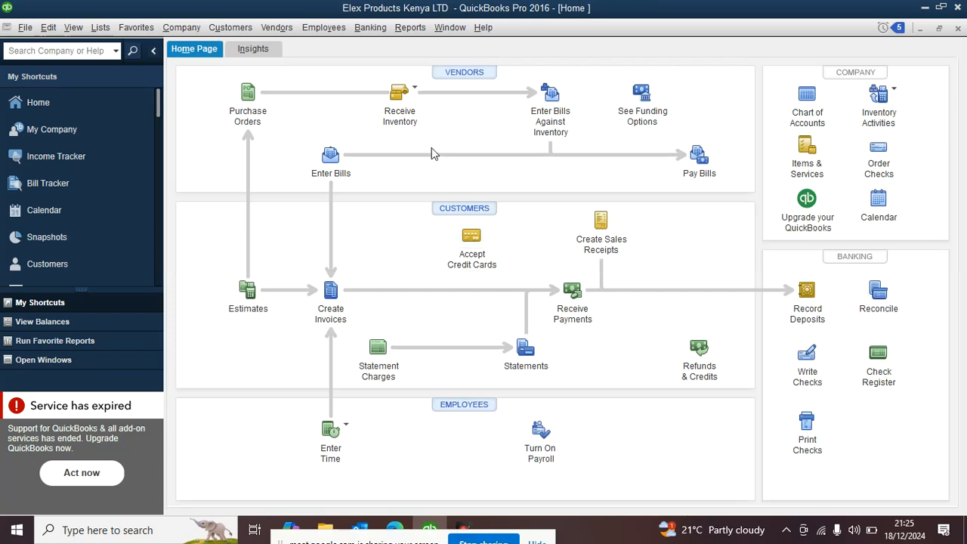
Step: Open the COOP BANK ACCOUNT register and double-click the KCB TRANSFR entry to reopen it
left_click(875, 366)
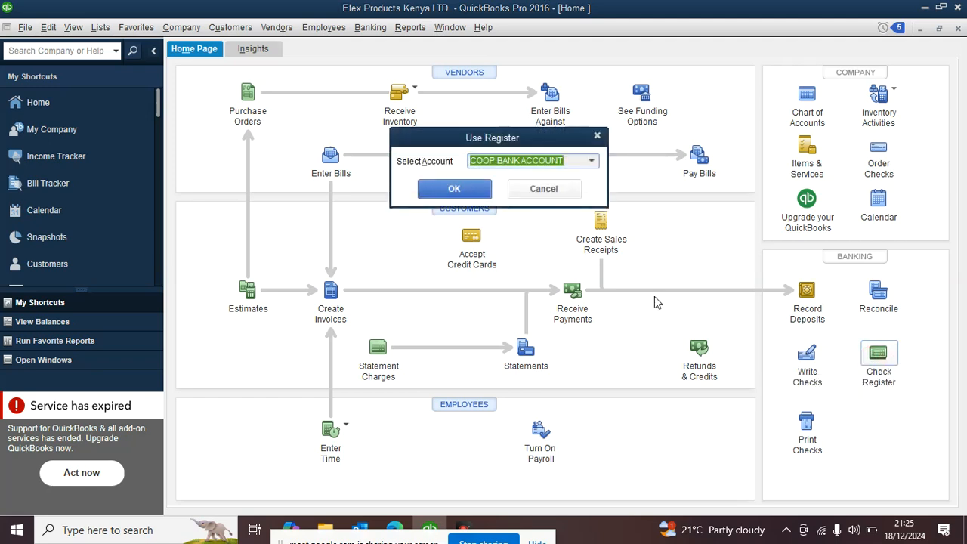
left_click(583, 161)
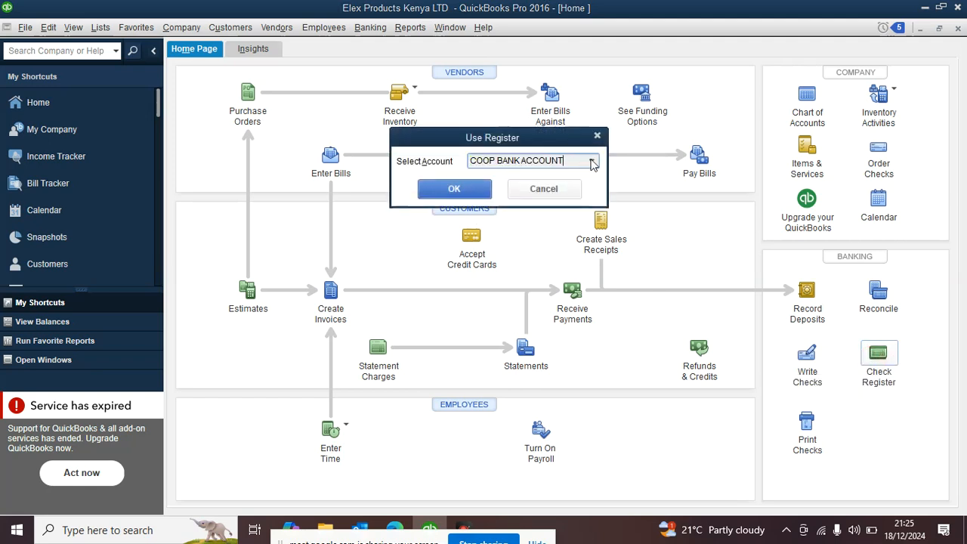
left_click(592, 161)
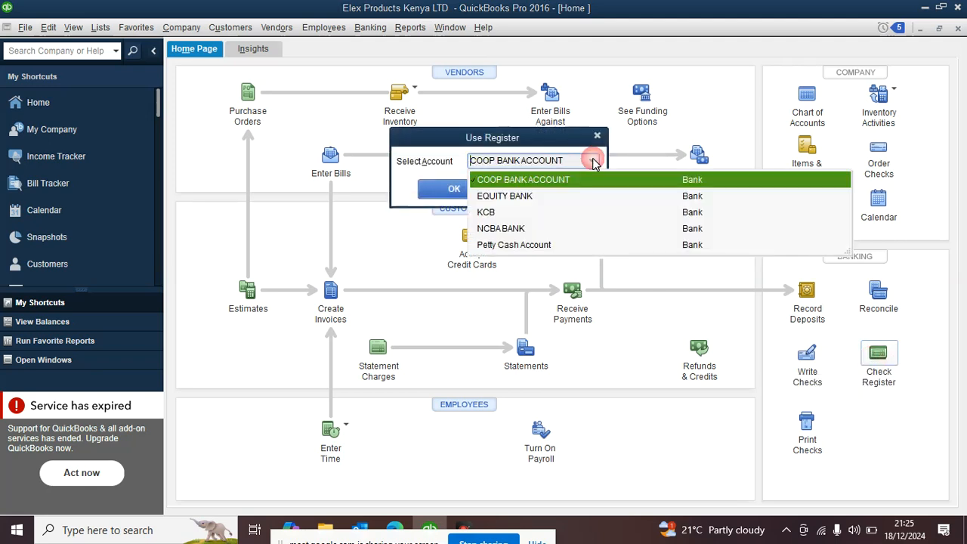
left_click(516, 182)
left_click(454, 189)
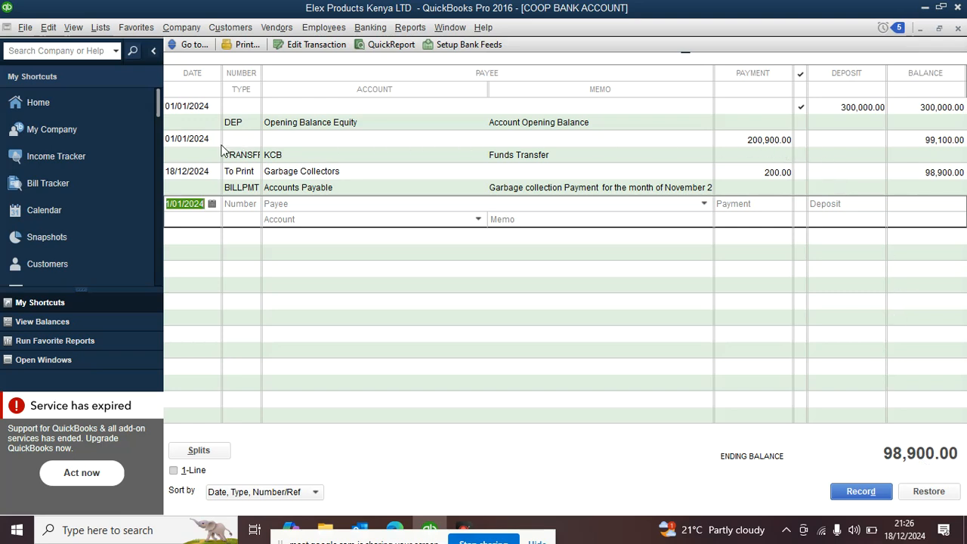
left_click(765, 141)
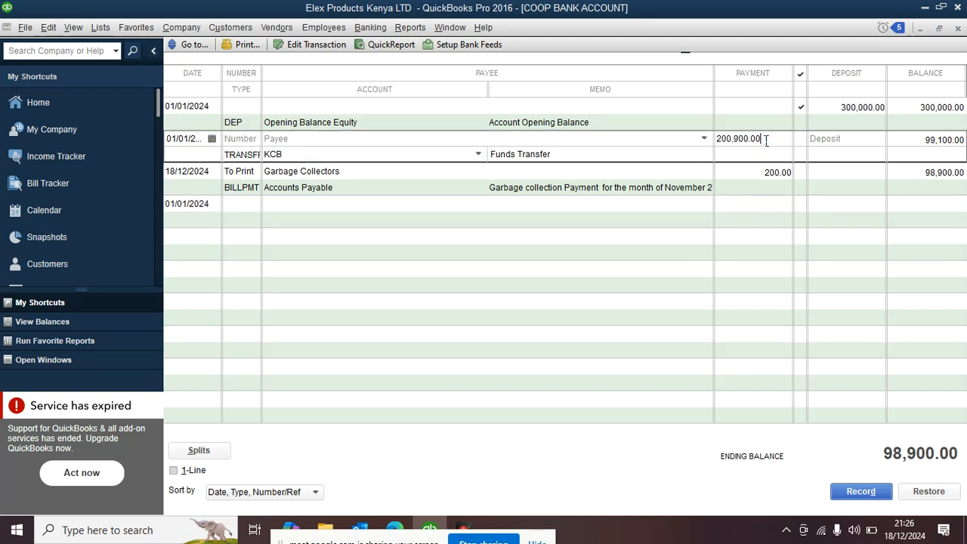
left_click(906, 141)
double_click(910, 137)
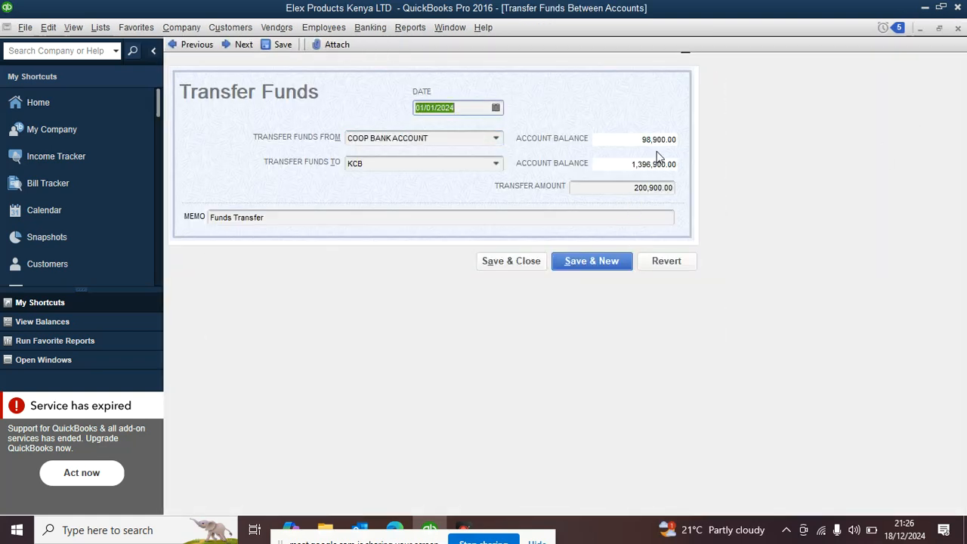
Step: Save the edited KCB transfer, confirming both recording prompts, and close the COOP BANK ACCOUNT register
left_click(653, 188)
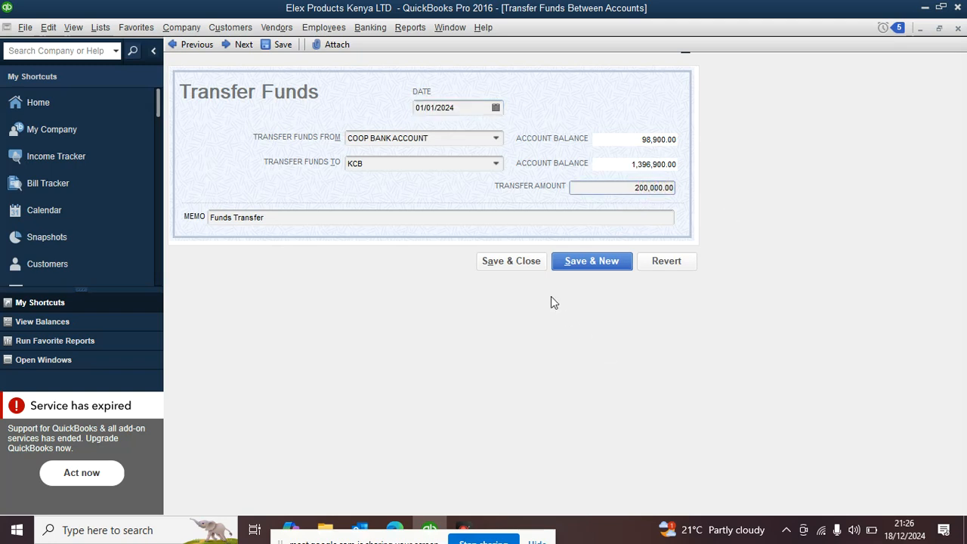
left_click(518, 263)
left_click(420, 178)
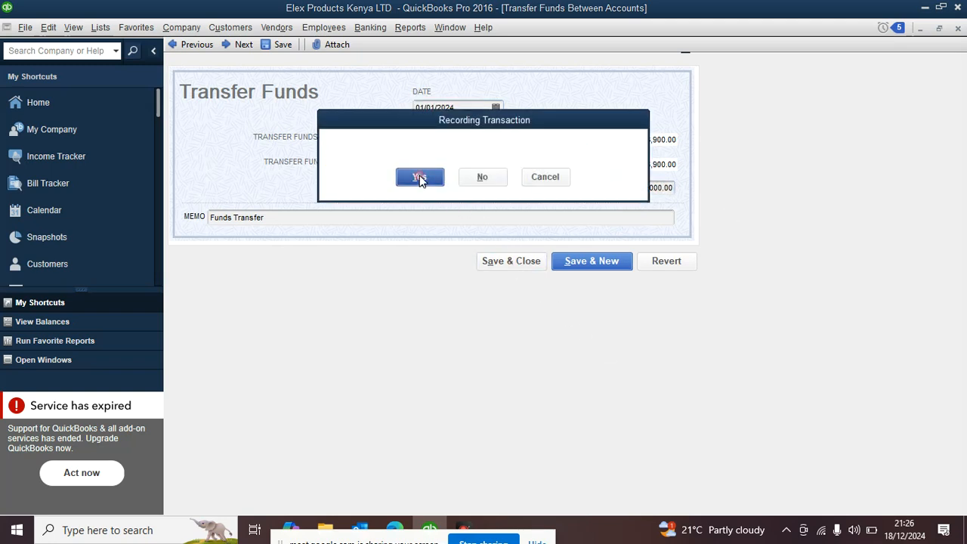
left_click(451, 260)
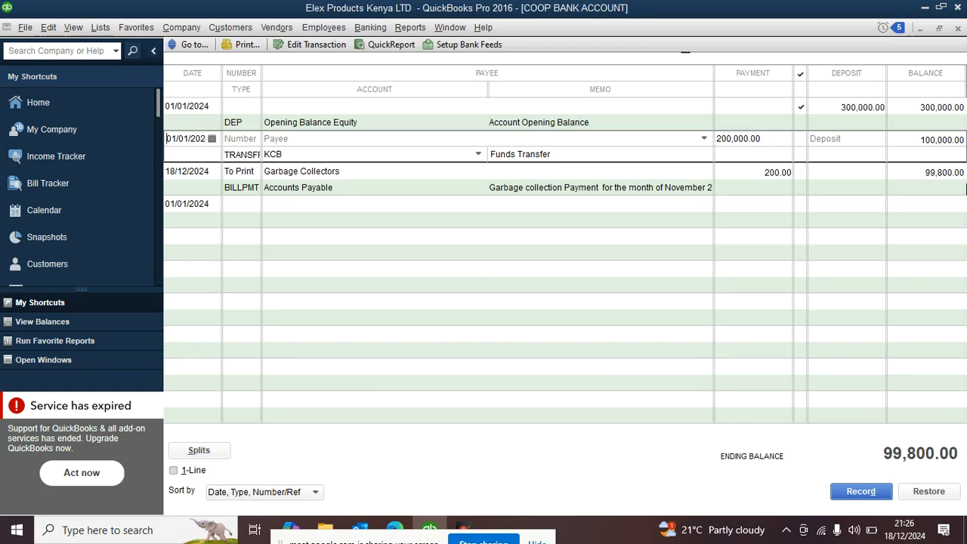
left_click(958, 29)
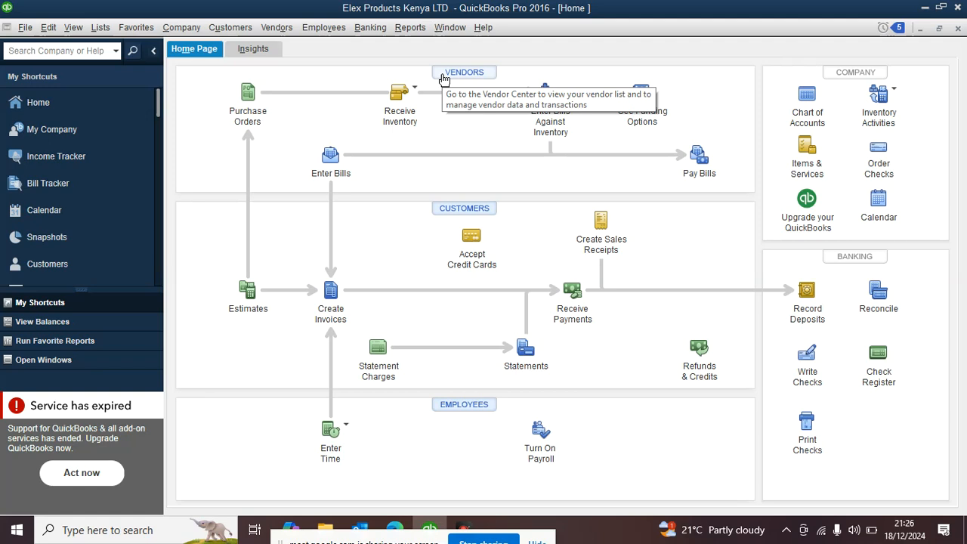
Step: Transfer 10,000.00 from Petty Cash Account to COOP BANK ACCOUNT and confirm the back-dated save
left_click(372, 28)
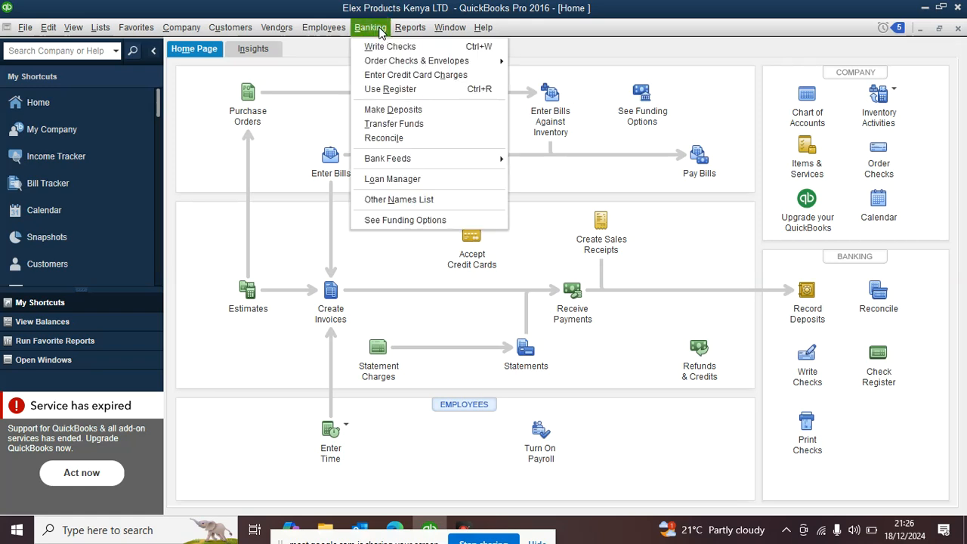
left_click(408, 125)
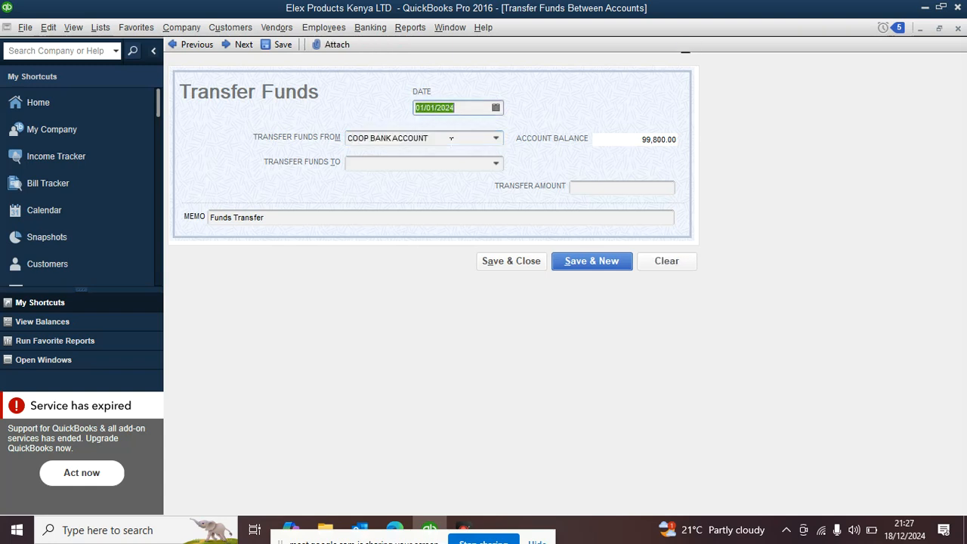
left_click(495, 138)
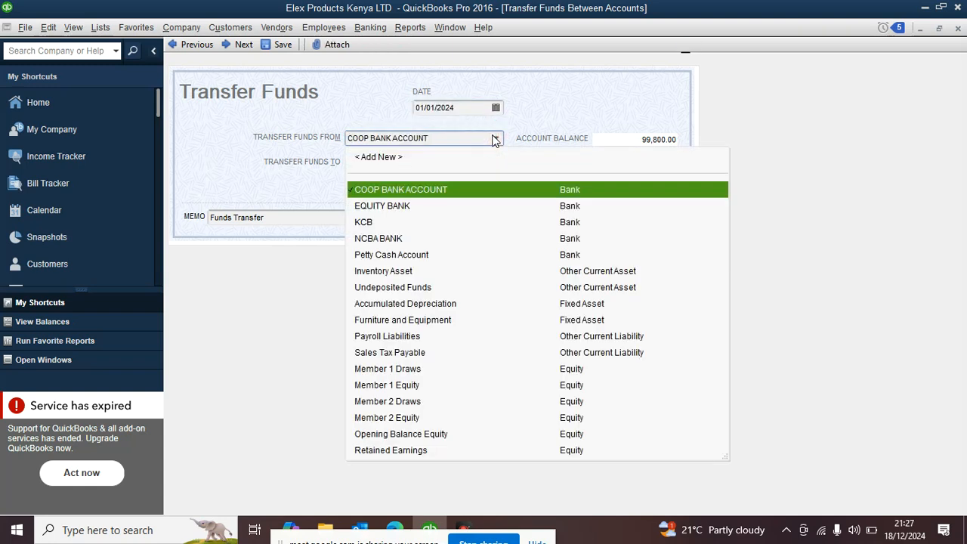
left_click(386, 255)
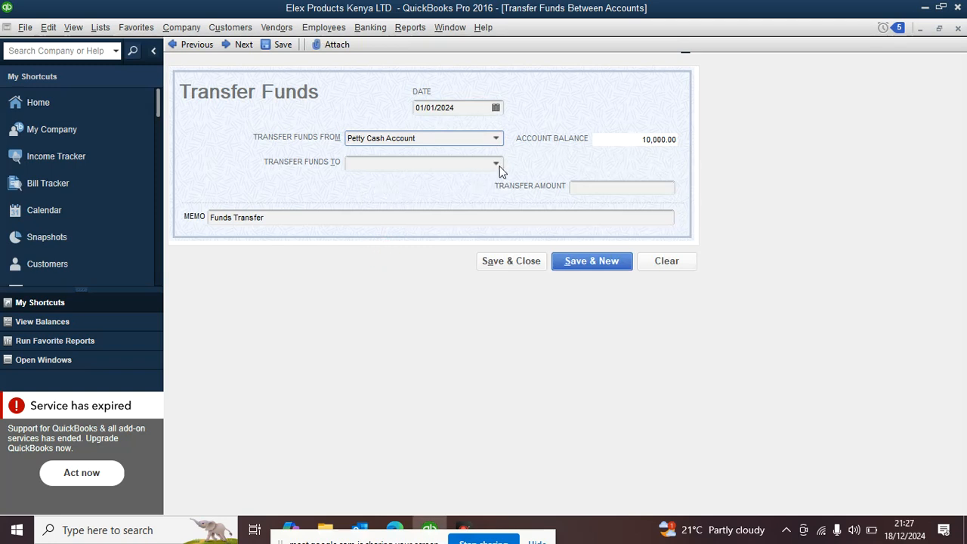
left_click(497, 165)
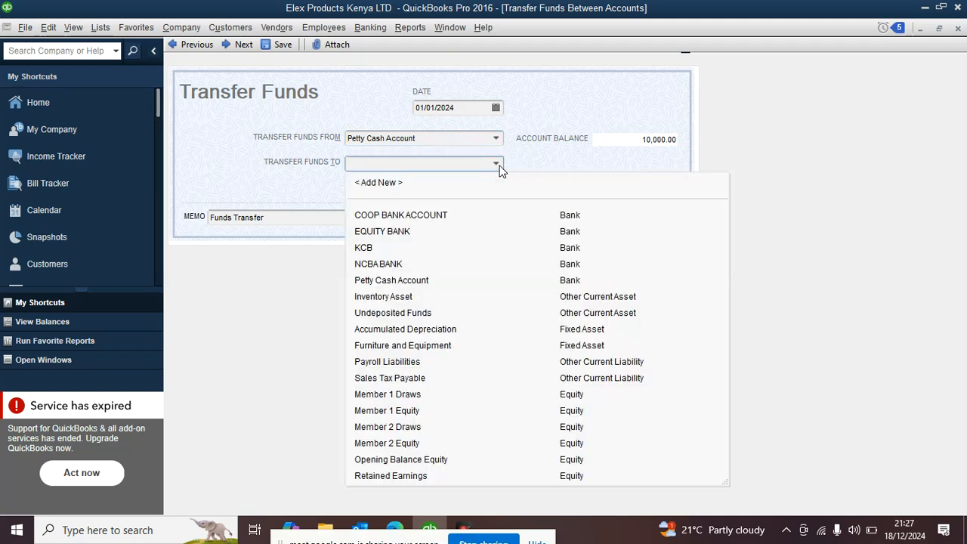
left_click(401, 217)
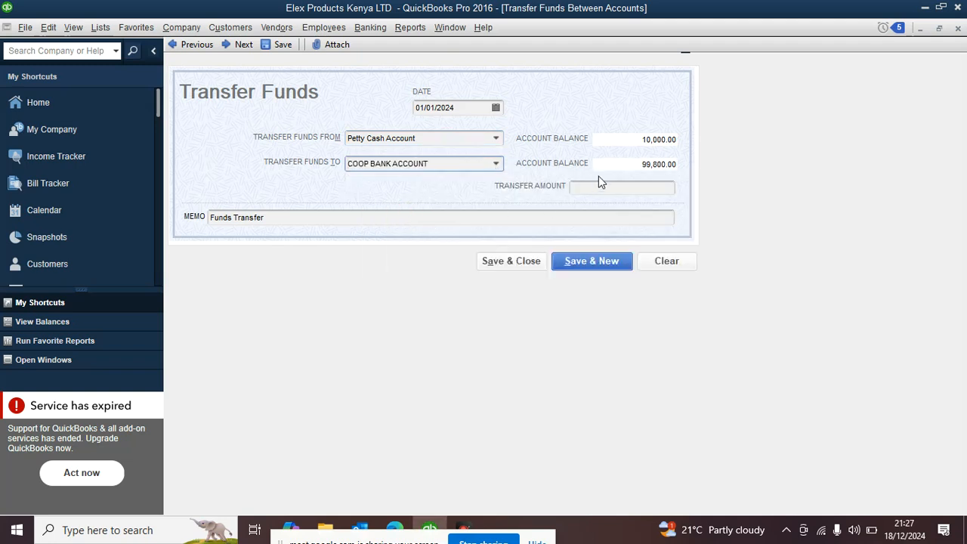
left_click(575, 187)
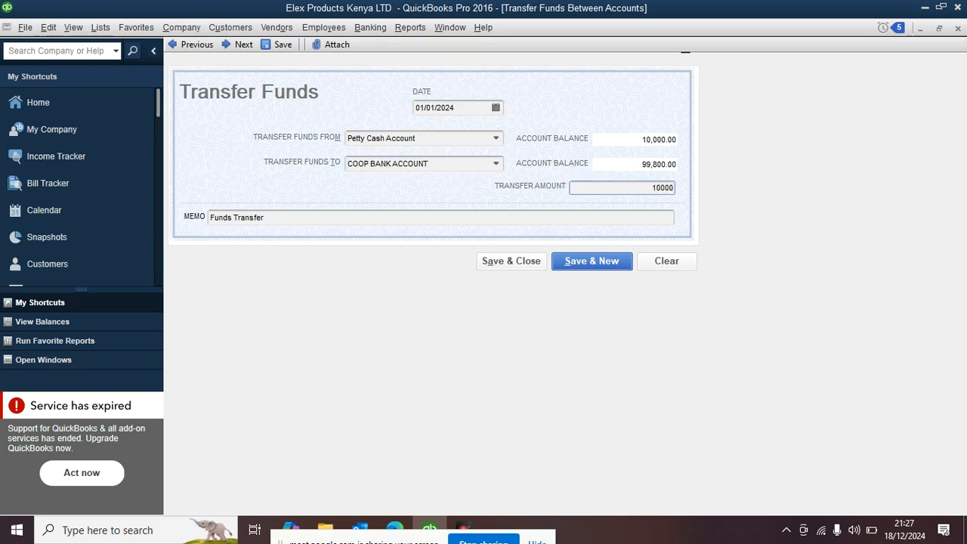
left_click(510, 260)
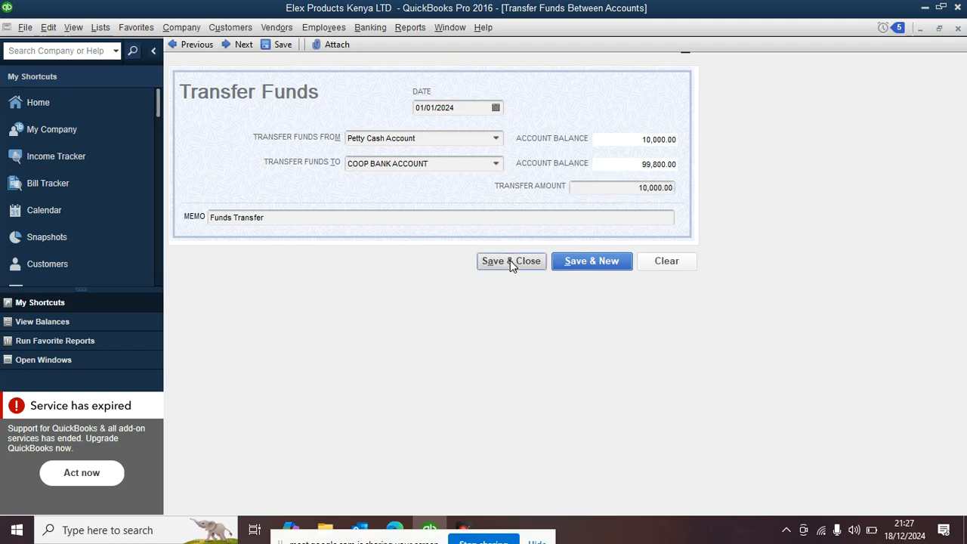
left_click(463, 268)
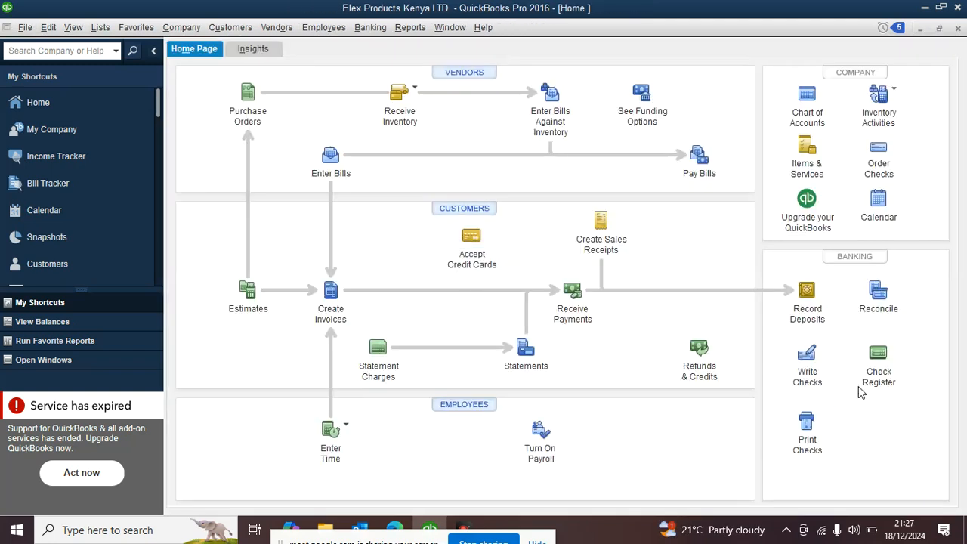
left_click(869, 357)
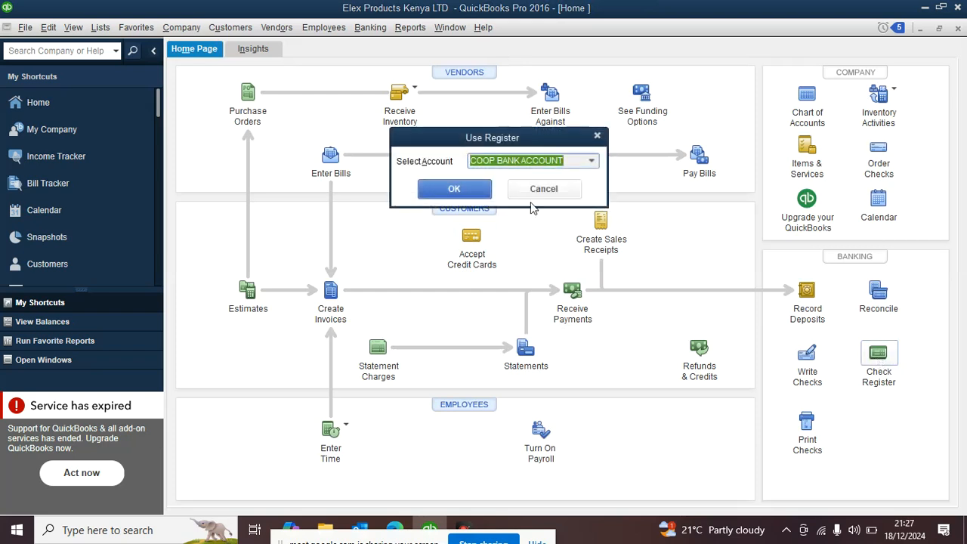
left_click(578, 159)
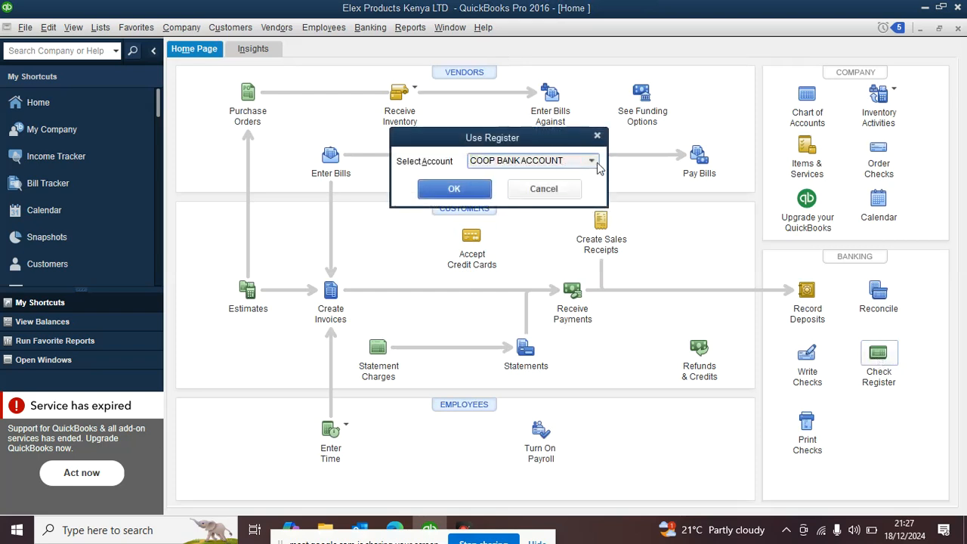
left_click(597, 162)
left_click(505, 190)
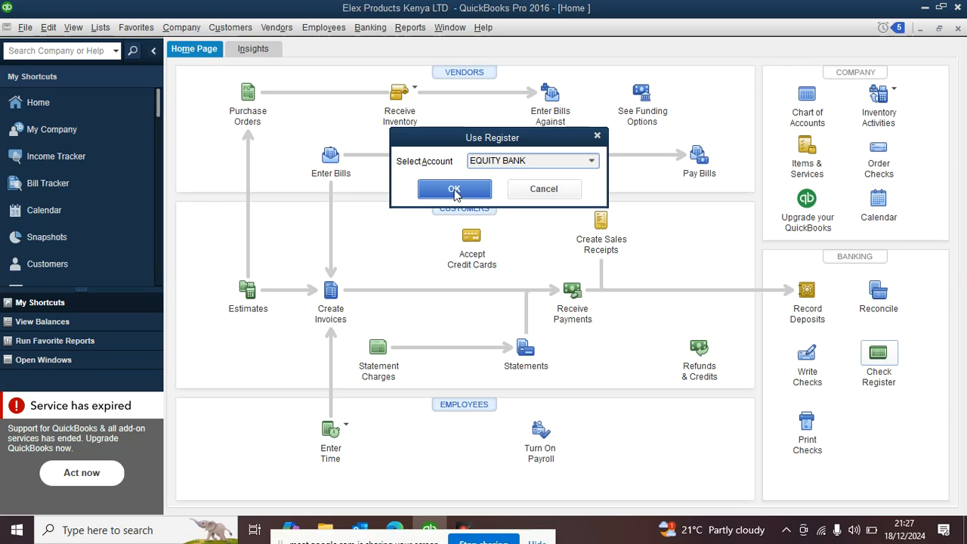
left_click(591, 160)
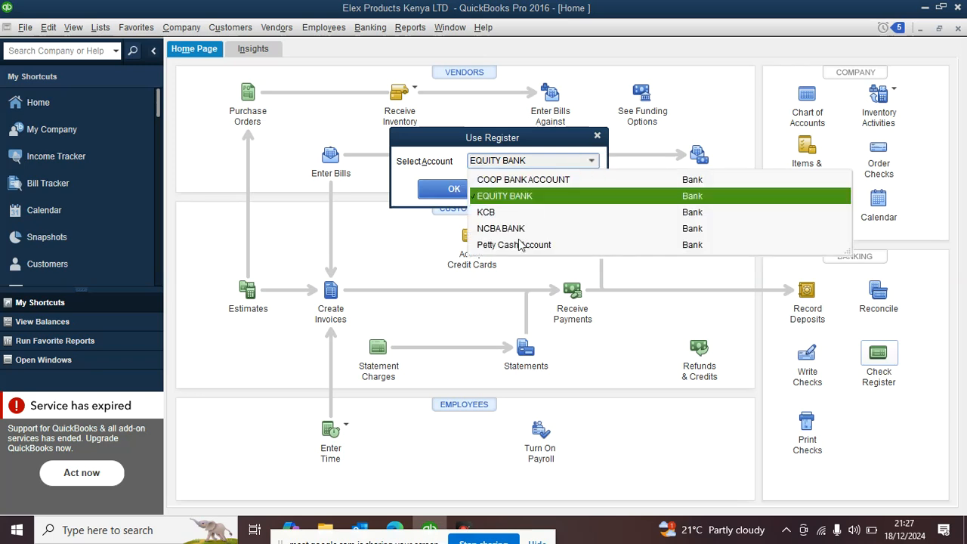
left_click(519, 243)
left_click(456, 189)
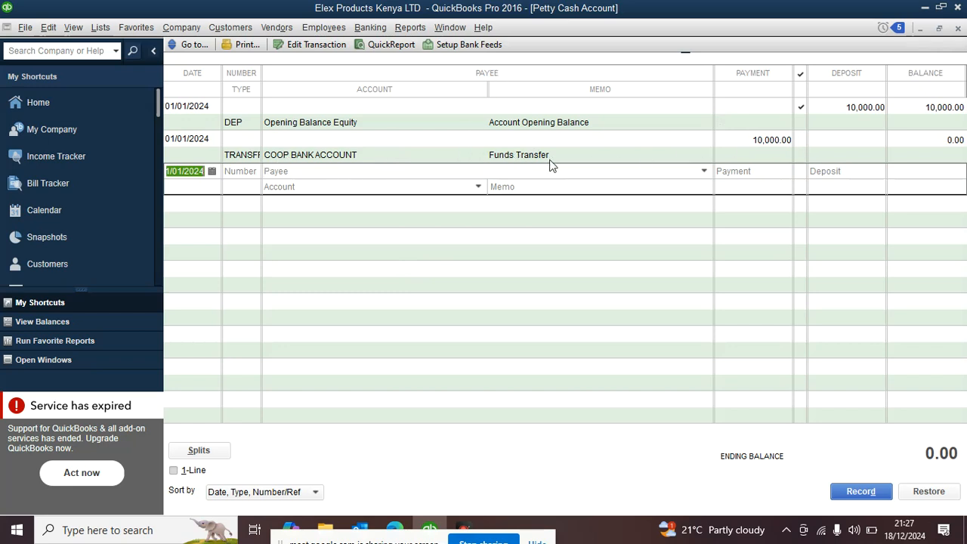
left_click(958, 28)
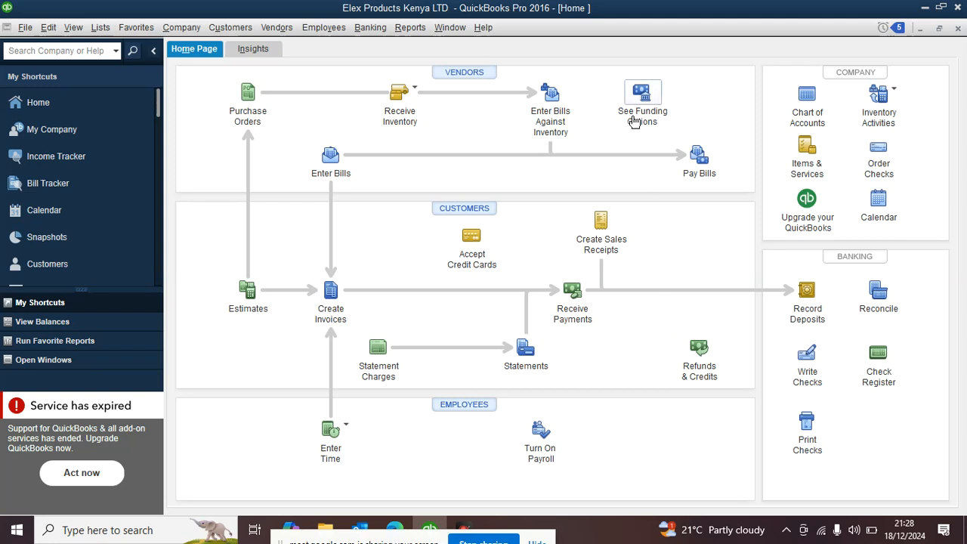
Step: Run the Audit Trail report from Reports > Accountant & Taxes
left_click(410, 28)
left_click(410, 28)
left_click(410, 28)
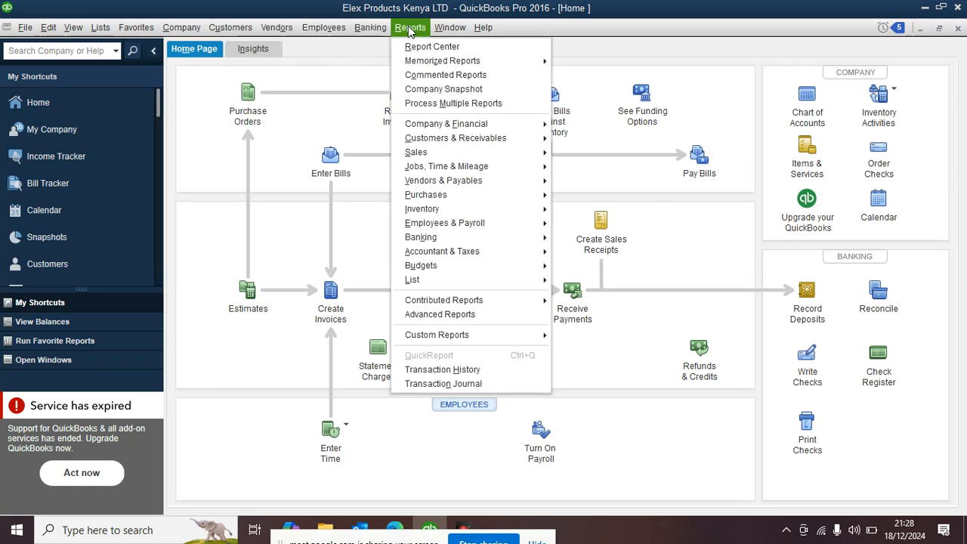
mouse_move(444, 255)
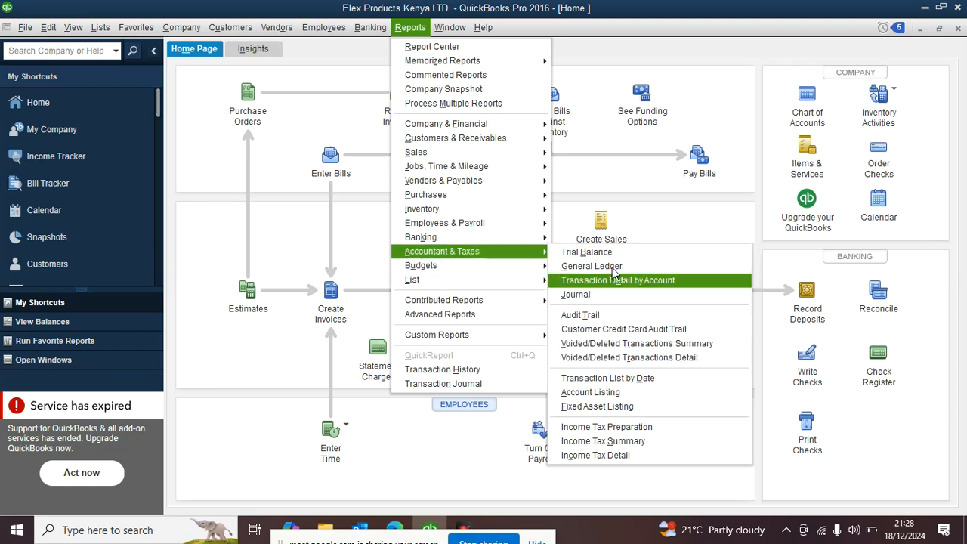
left_click(597, 318)
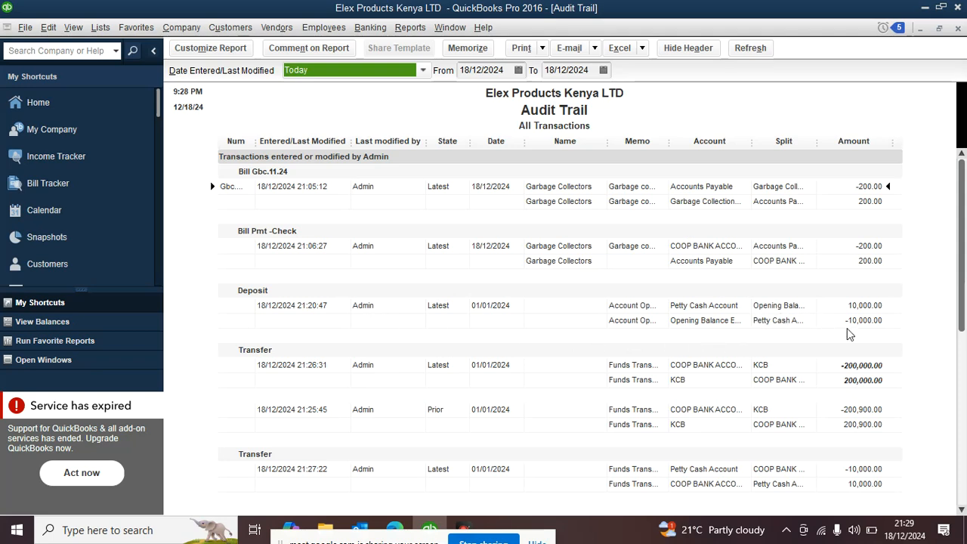
Step: Scroll to the end of the Audit Trail and open the 21:27:22 10,000.00 Petty Cash transfer
scroll(578, 417, "down", 1)
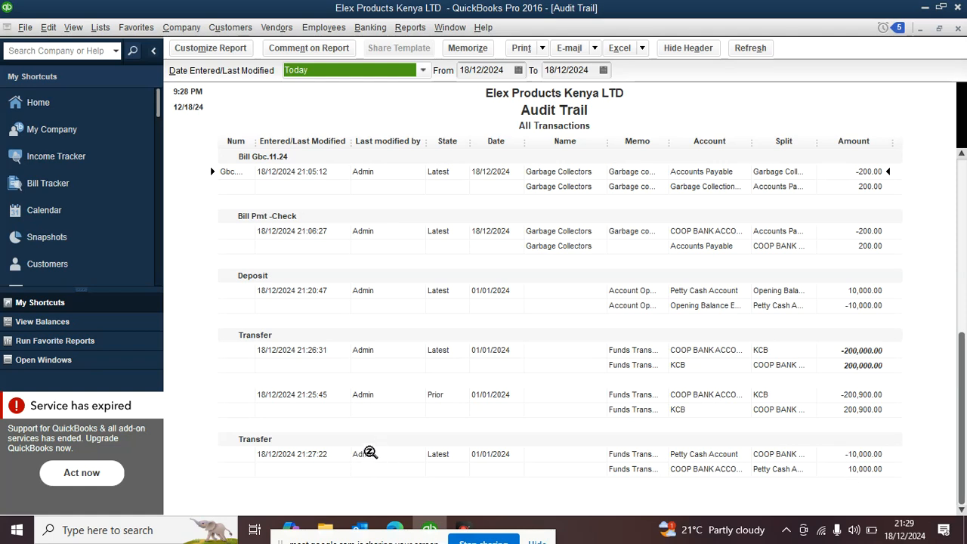
left_click(370, 142)
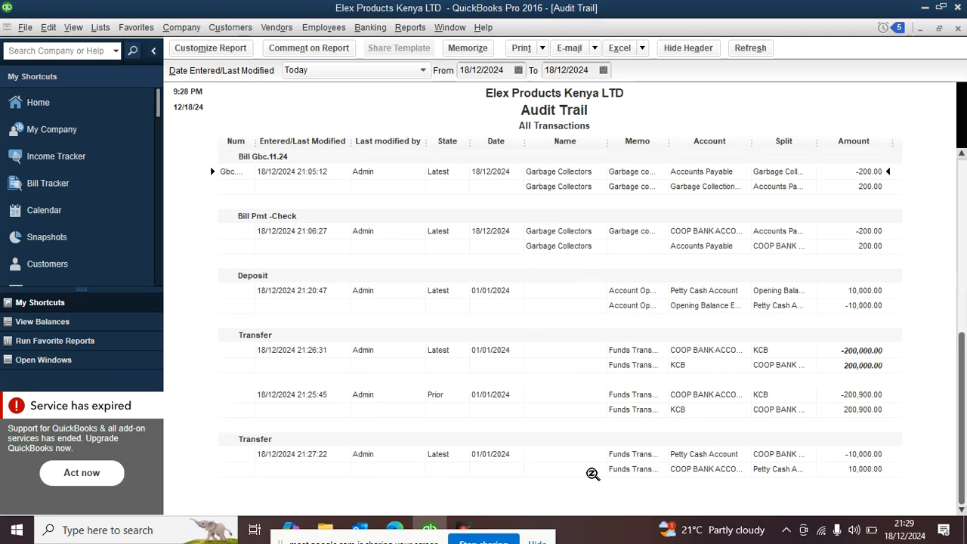
double_click(562, 456)
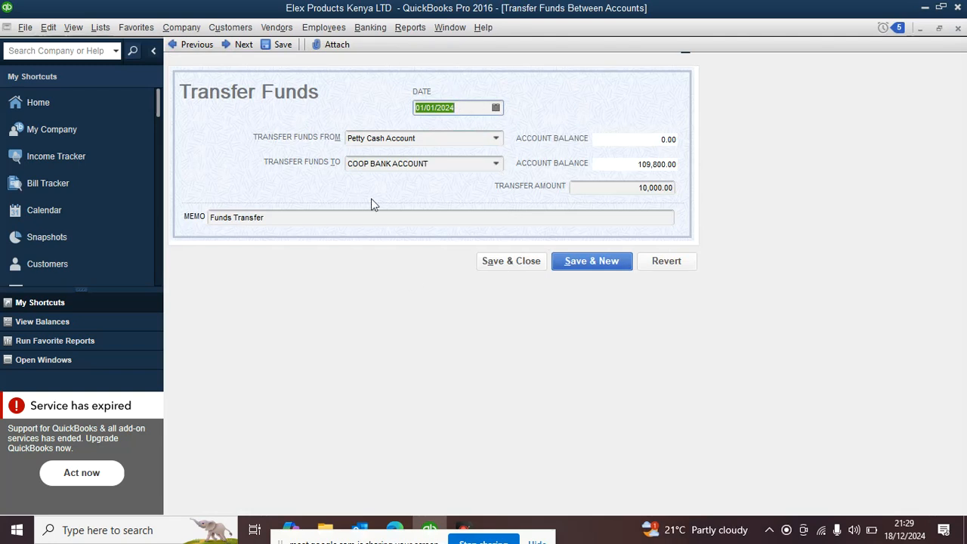
Step: Close the Transfer Funds form to return to the Audit Trail report
left_click(957, 27)
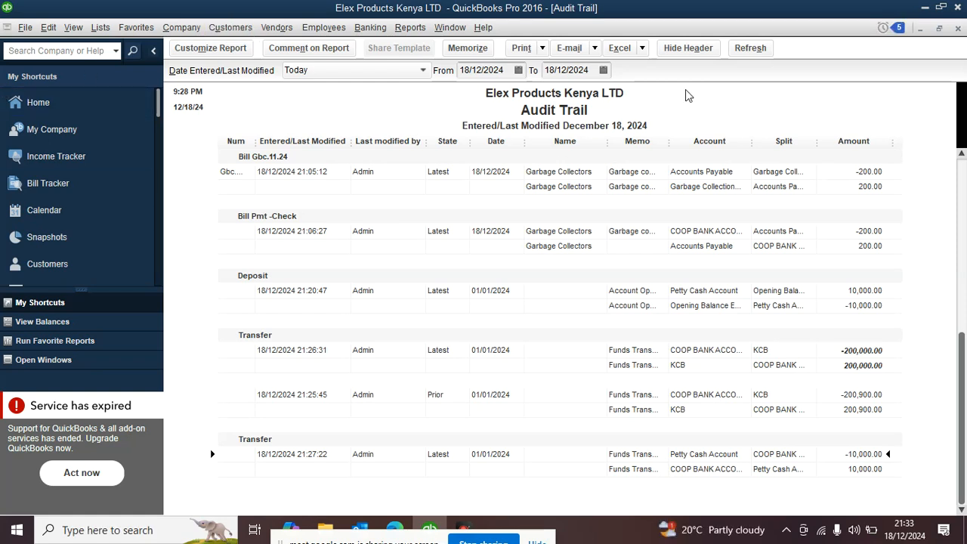
Step: Close the Audit Trail report and open the empty Fixed Asset Item List from Lists
left_click(958, 28)
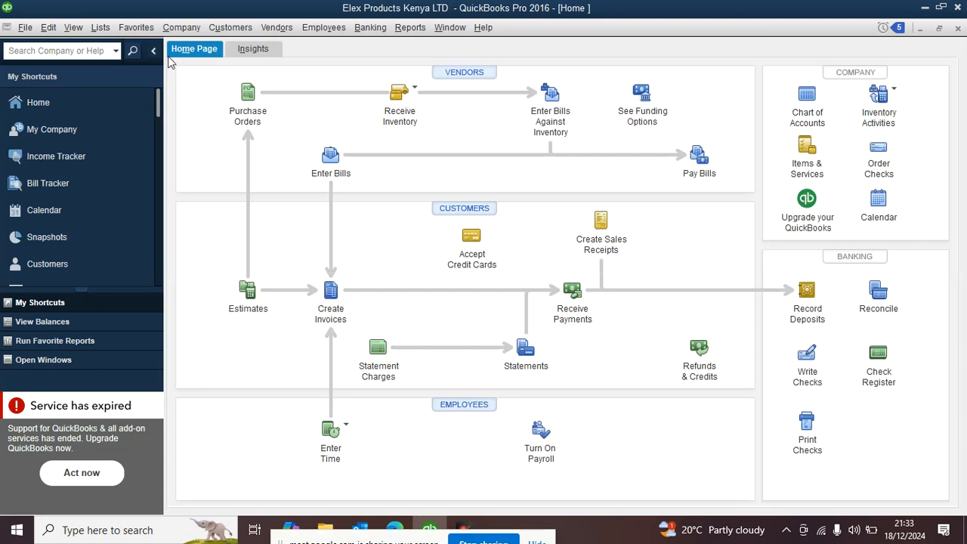
left_click(99, 28)
left_click(99, 29)
left_click(99, 28)
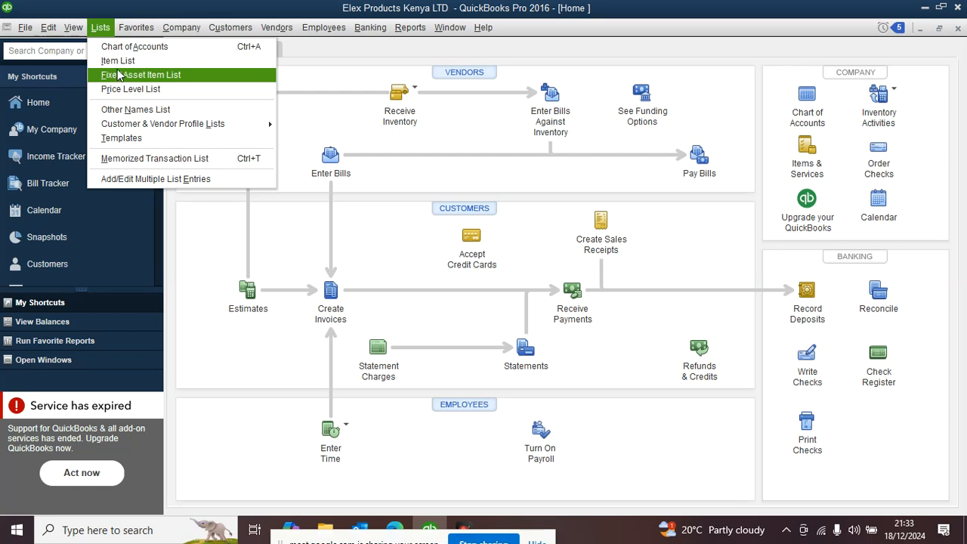
left_click(117, 74)
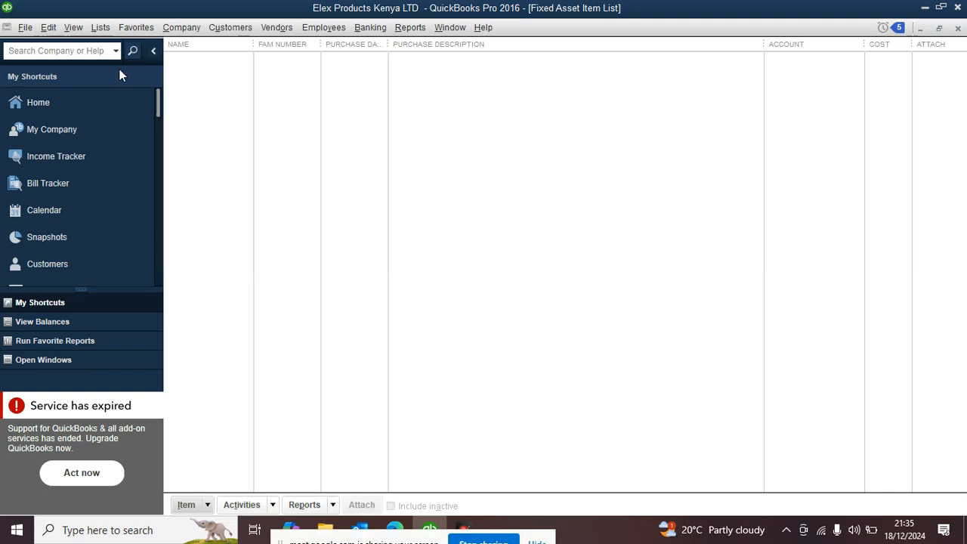
Step: Start a new fixed asset item from the list's right-click menu
right_click(478, 113)
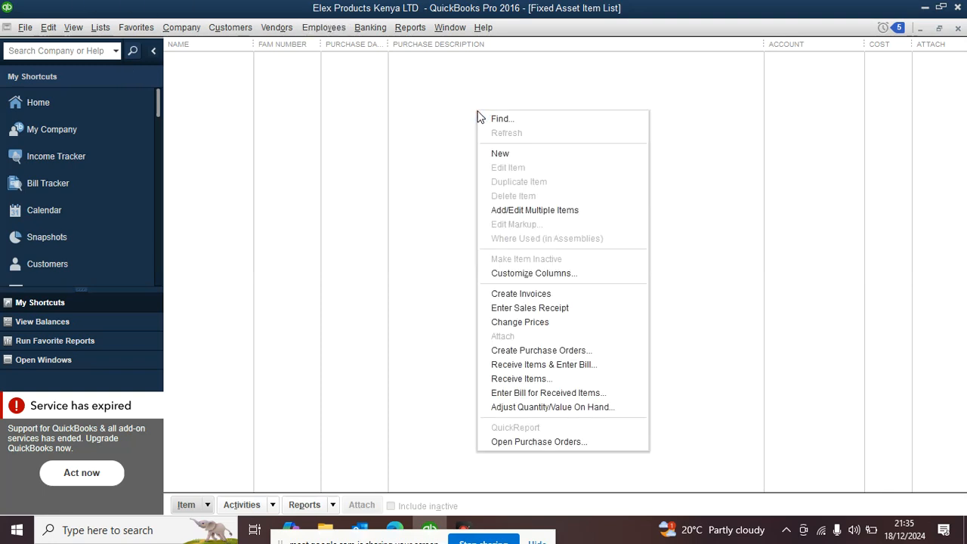
left_click(525, 153)
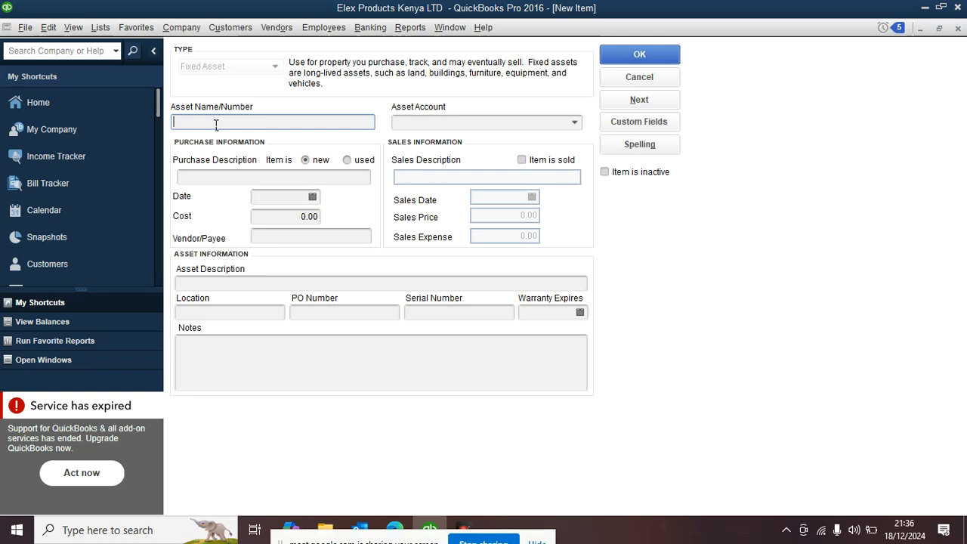
Step: Enter MV as the asset name
type("m")
key("BackSpace")
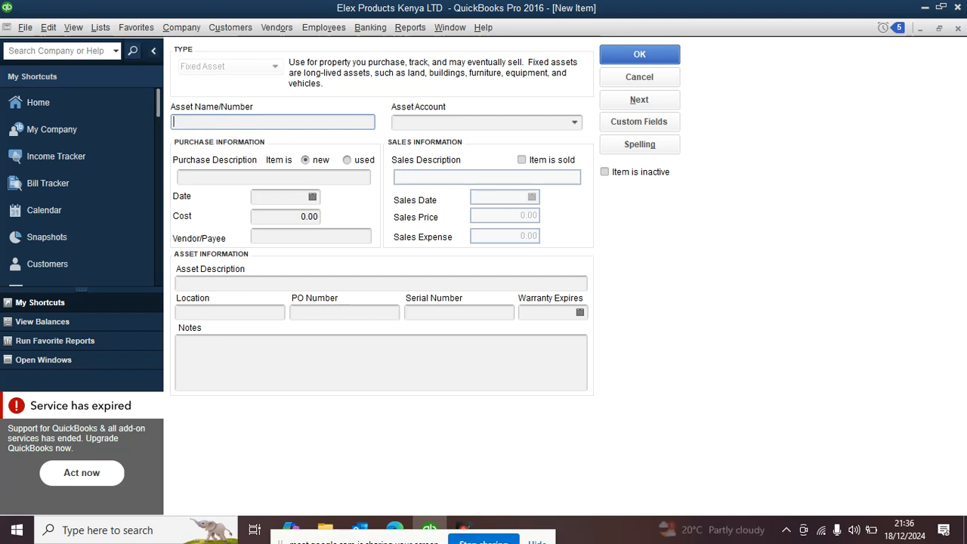
type("MV.")
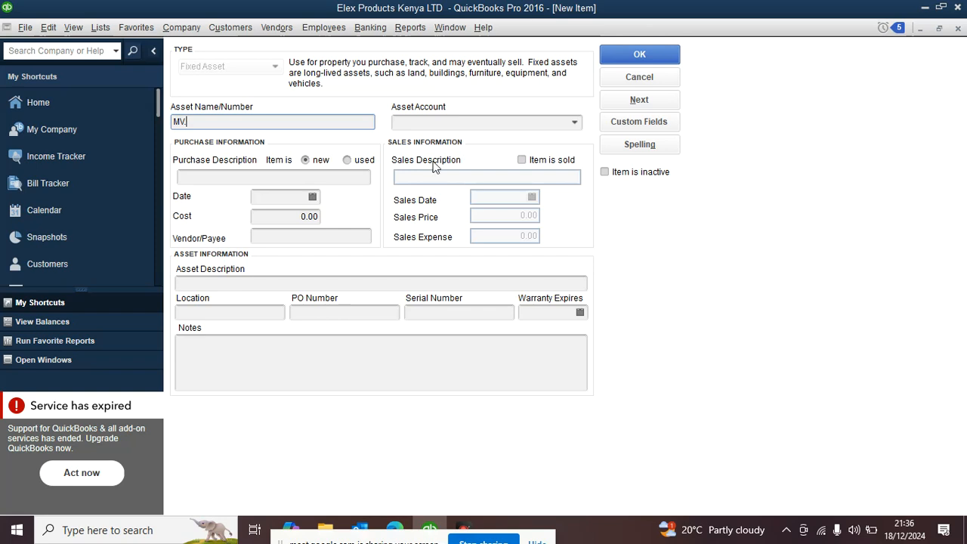
Step: Browse the Asset Account list without choosing one, then select the MV. name
left_click(433, 122)
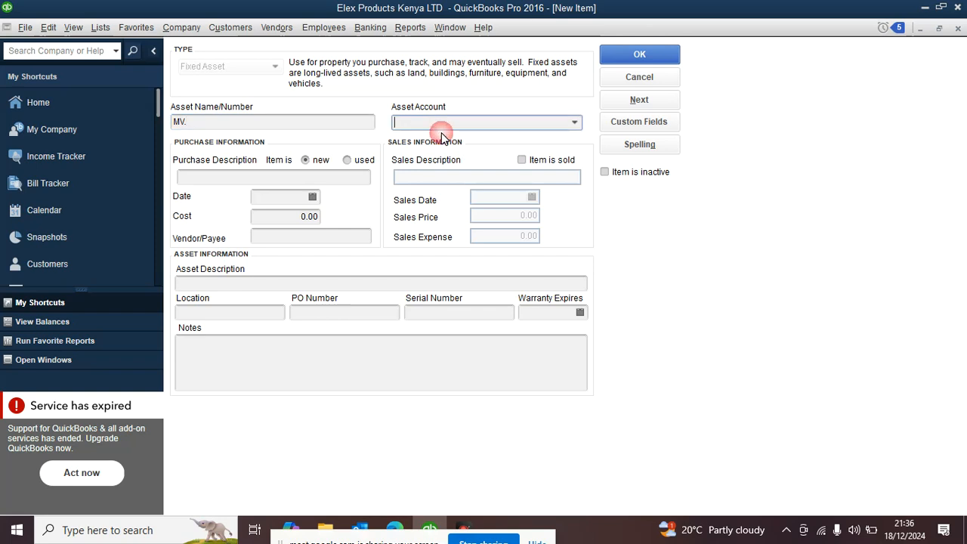
left_click(573, 124)
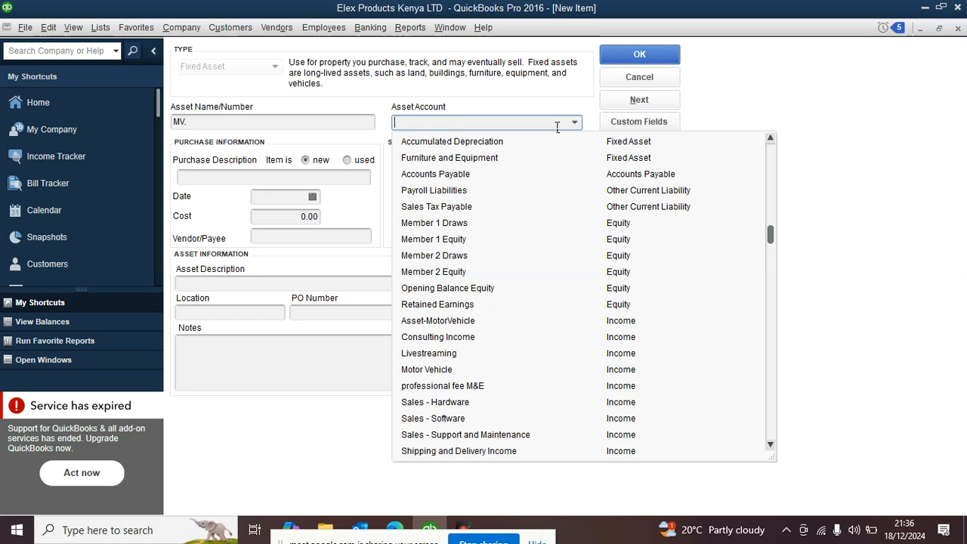
scroll(458, 367, "up", 3)
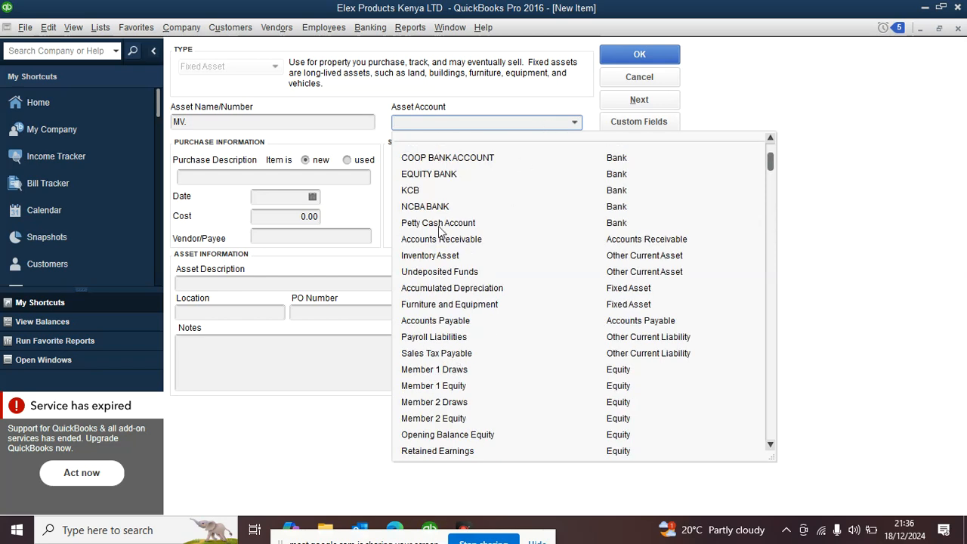
scroll(441, 236, "down", 3)
scroll(464, 207, "up", 3)
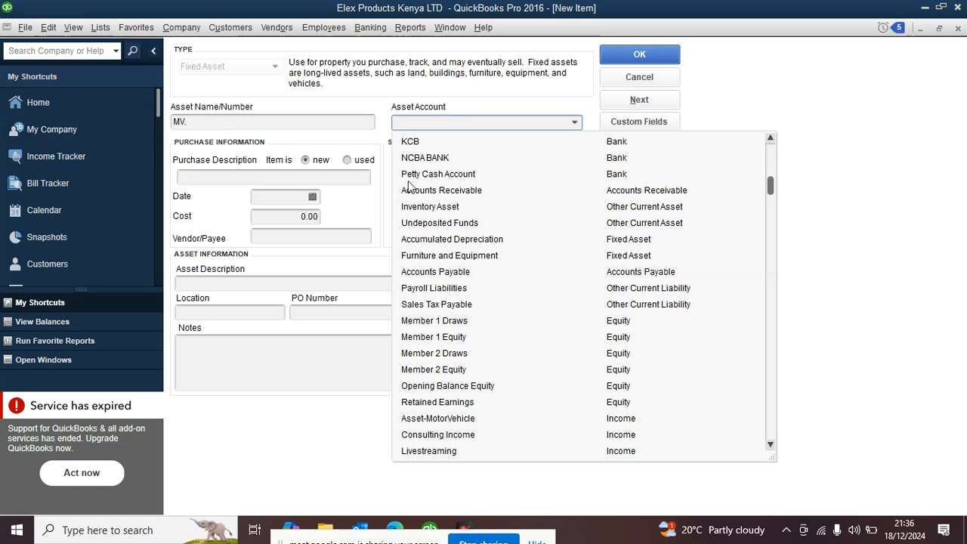
scroll(420, 216, "down", 1)
scroll(457, 283, "down", 2)
scroll(454, 281, "up", 2)
left_click(204, 121)
left_click_drag(213, 121, 178, 144)
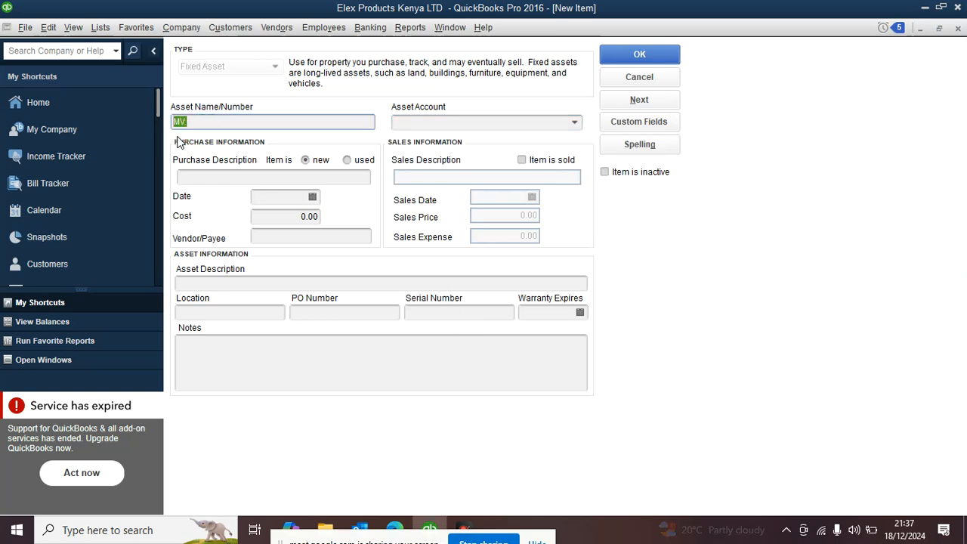
Step: Rename the asset to 'Office seats'
type("SEAT")
key("BackSpace")
key("BackSpace")
key("BackSpace")
key("BackSpace")
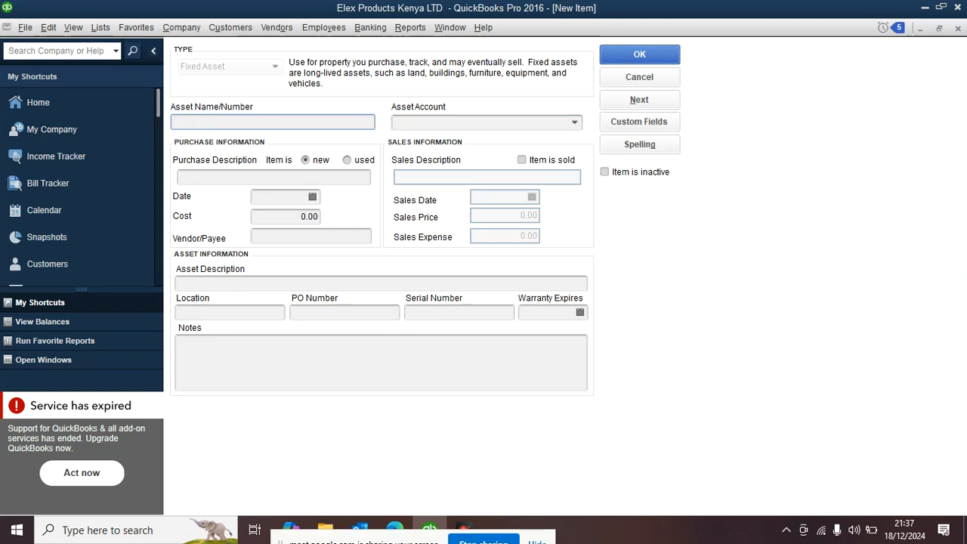
type("S")
key("BackSpace")
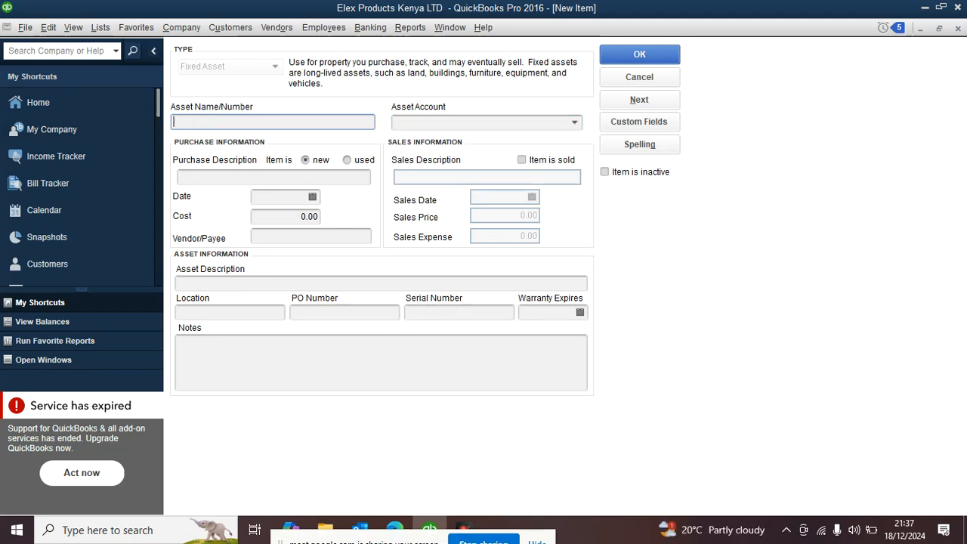
type("Office seats")
Step: Assign the asset to Furniture and Equipment and mark it as bought used
left_click(579, 123)
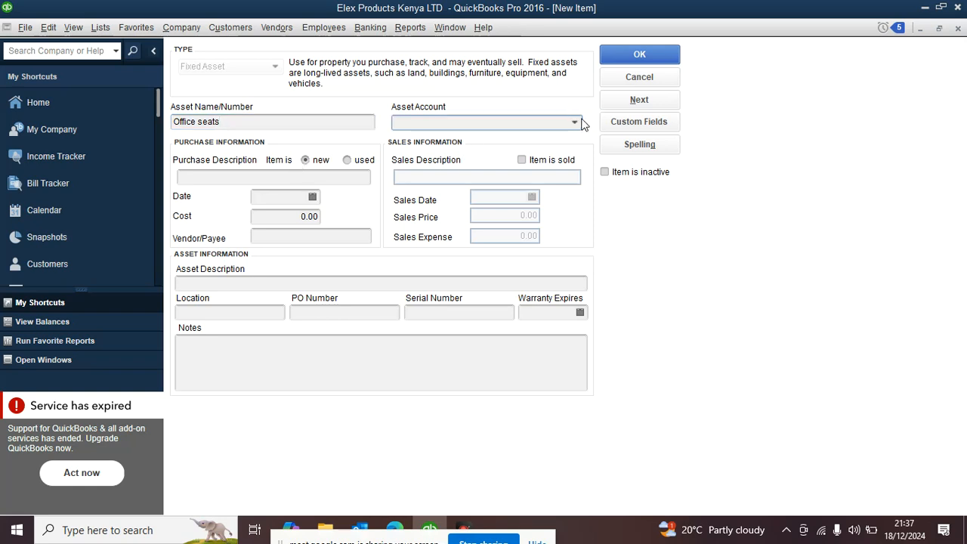
left_click(574, 124)
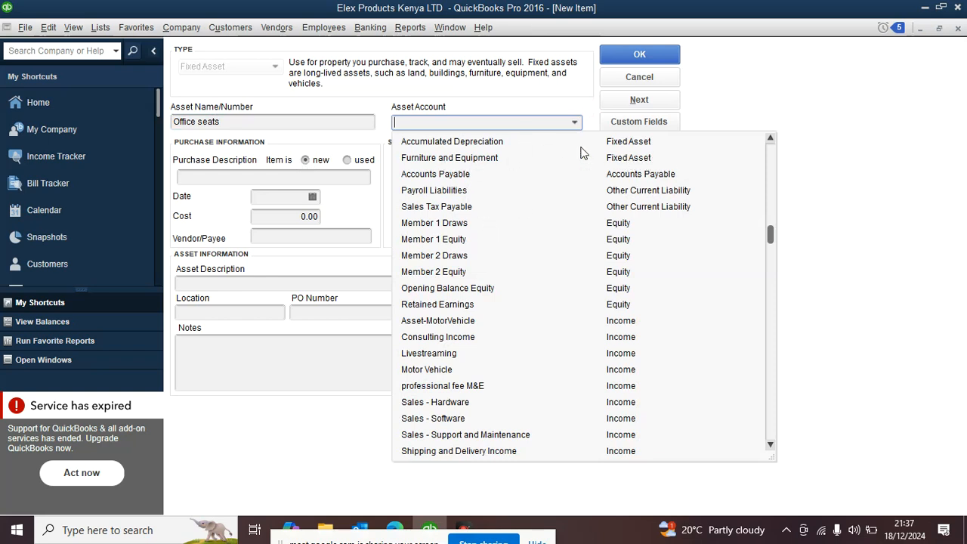
left_click(634, 157)
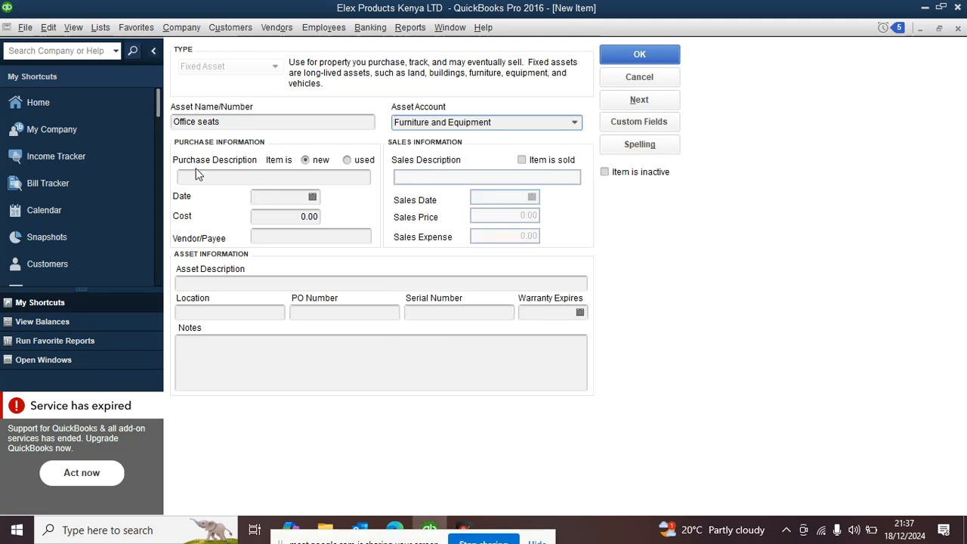
left_click(348, 159)
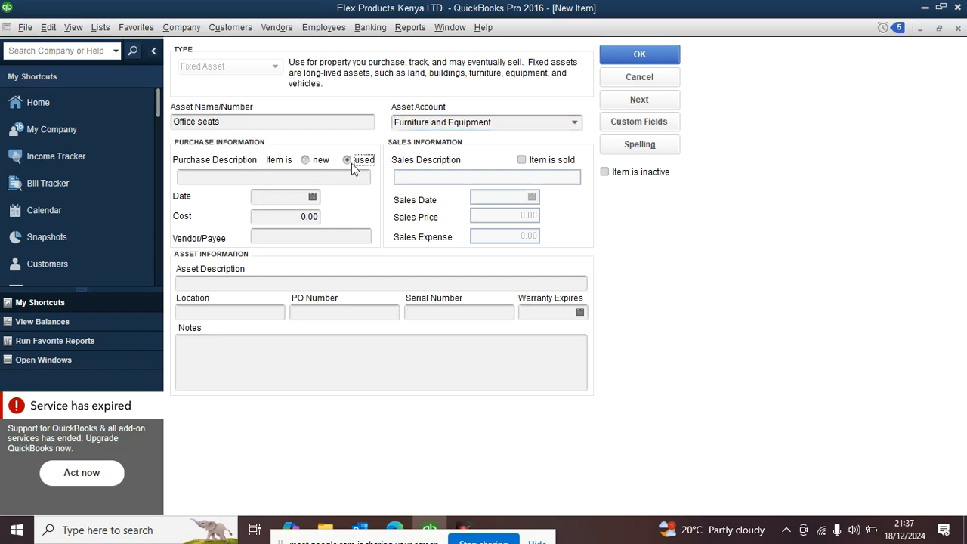
Step: Begin typing the purchase description 'second hand office seats'
left_click(218, 178)
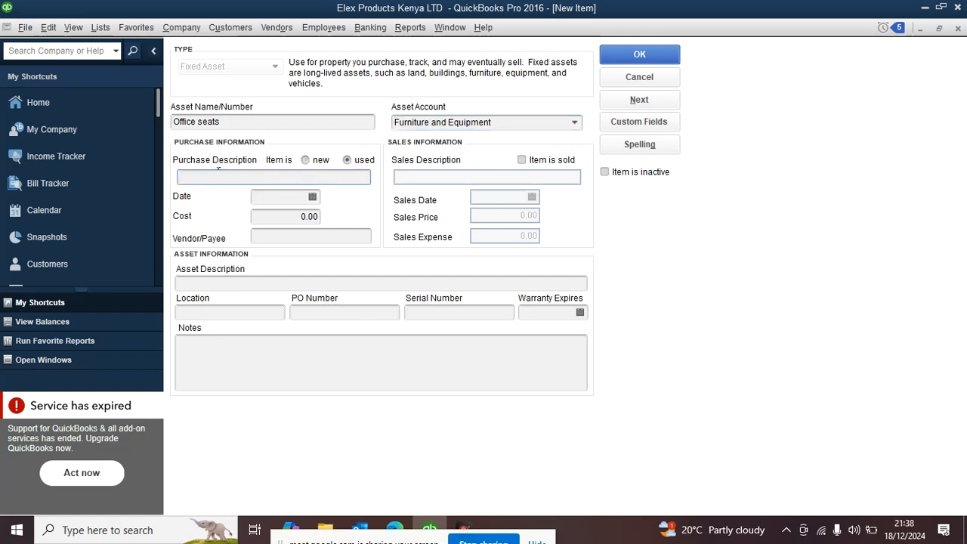
type("seconda")
key("BackSpace")
type("hands")
key("BackSpace")
type("office sear")
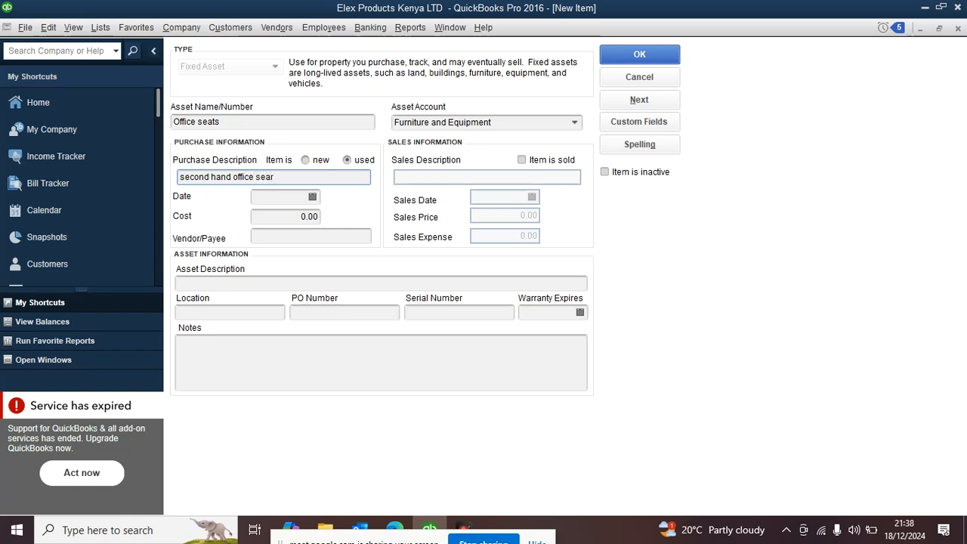
key("BackSpace")
type("ts")
Step: Enter purchase date 18/12/2024, cost 150,000 and vendor Modern Furnitures
left_click(279, 195)
left_click(312, 196)
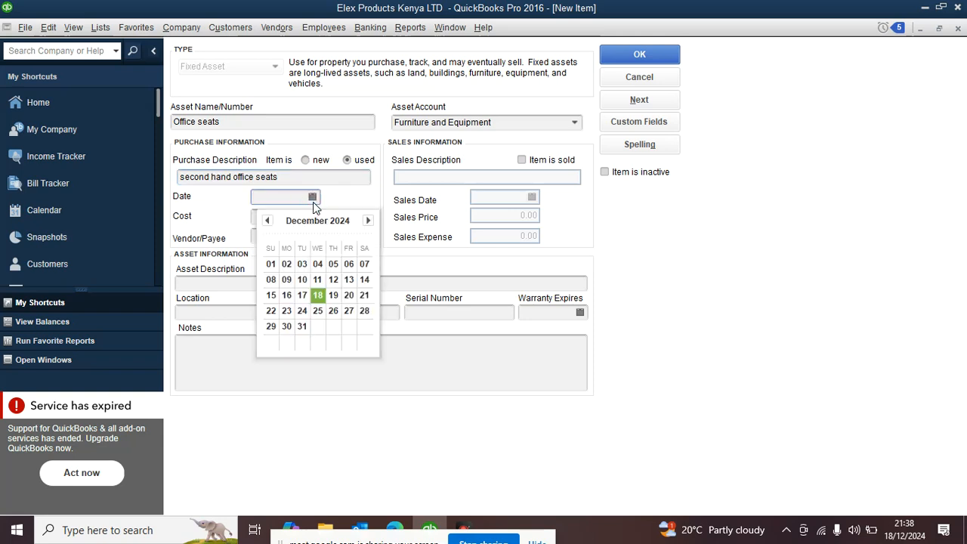
left_click(318, 296)
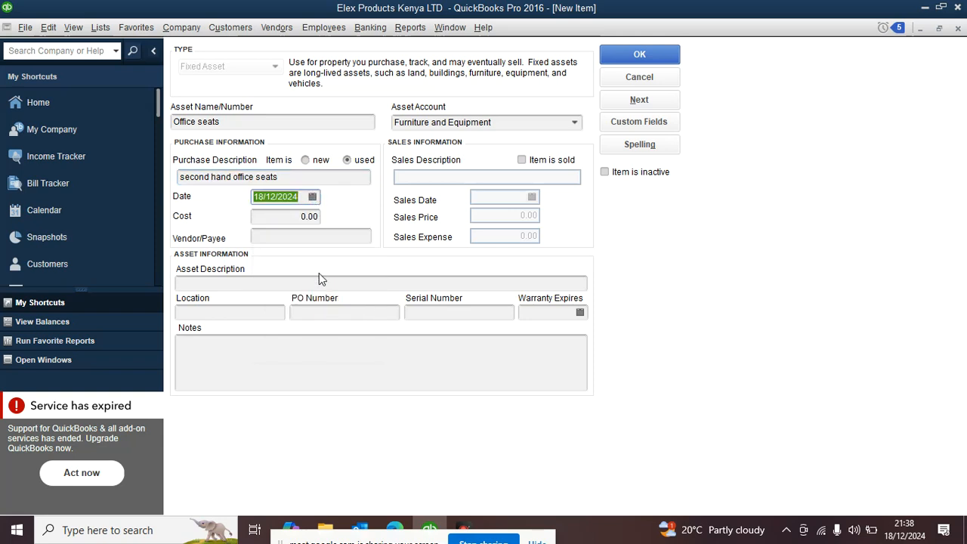
double_click(306, 219)
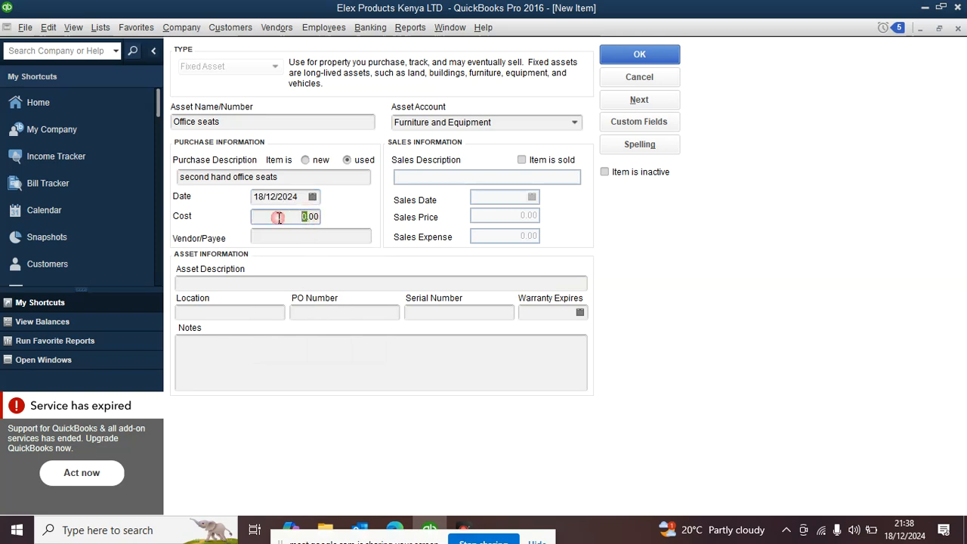
type("150,000")
left_click(276, 238)
left_click(286, 240)
type("M")
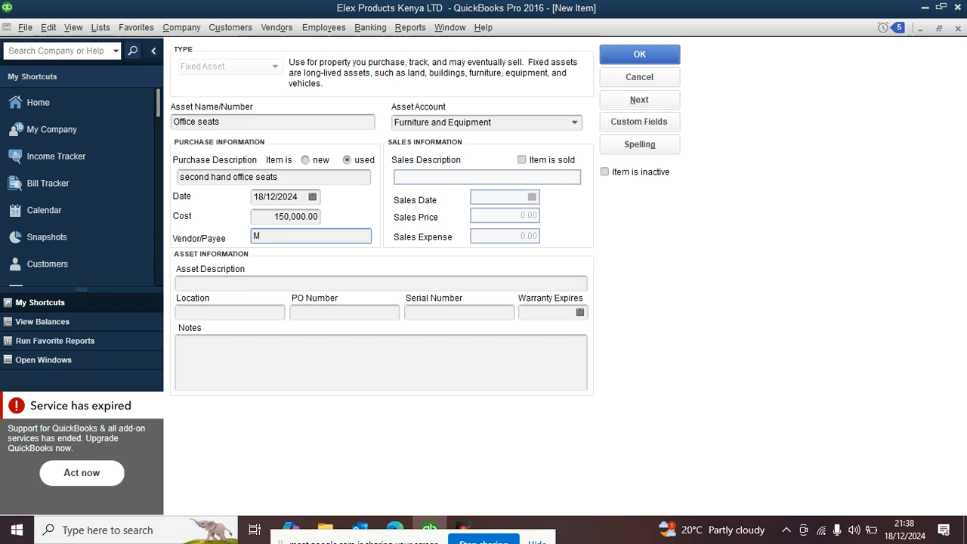
type("odern Furnitures")
Step: Tick and then untick the asset's sold option to check its sales details
left_click(505, 211)
left_click(521, 160)
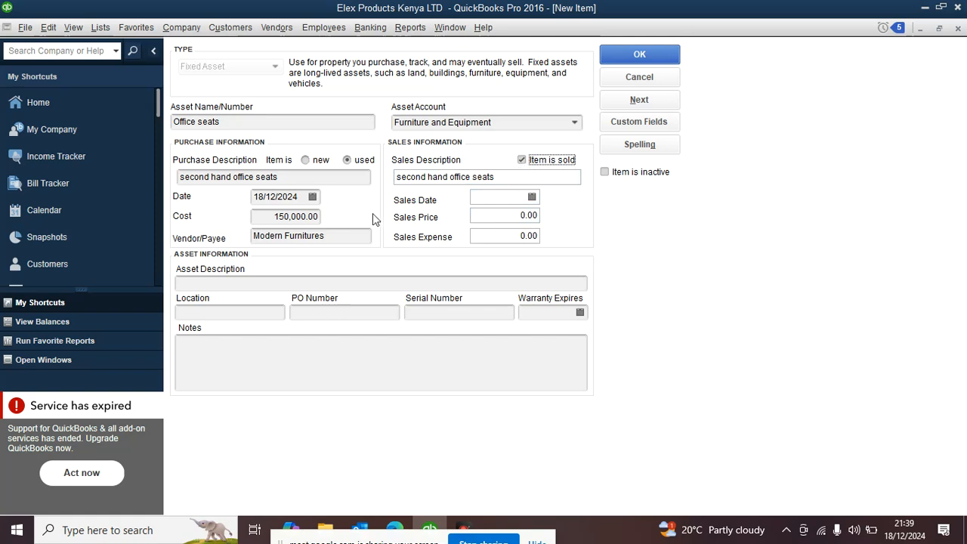
left_click(521, 161)
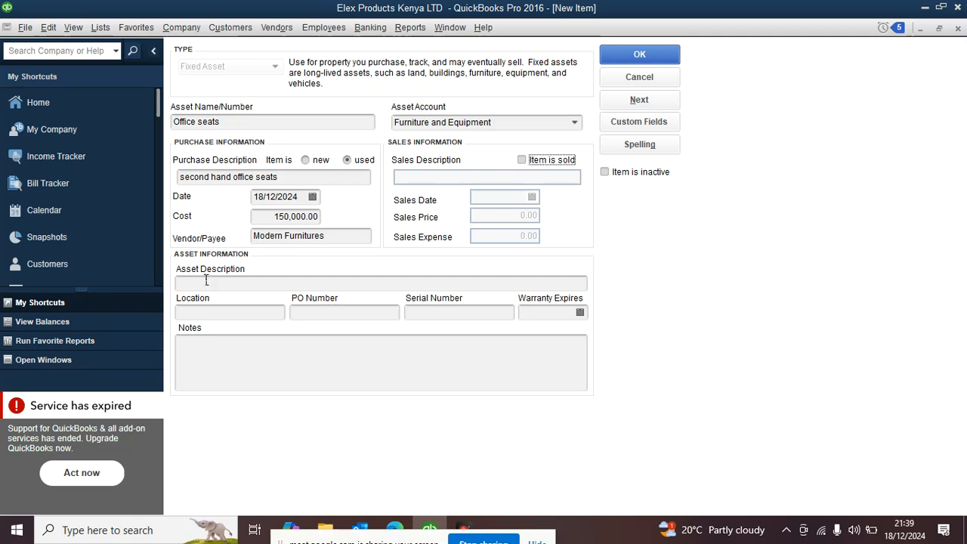
Step: Copy 'second hand office seats' from Purchase Description into Asset Description
left_click_drag(287, 176, 180, 176)
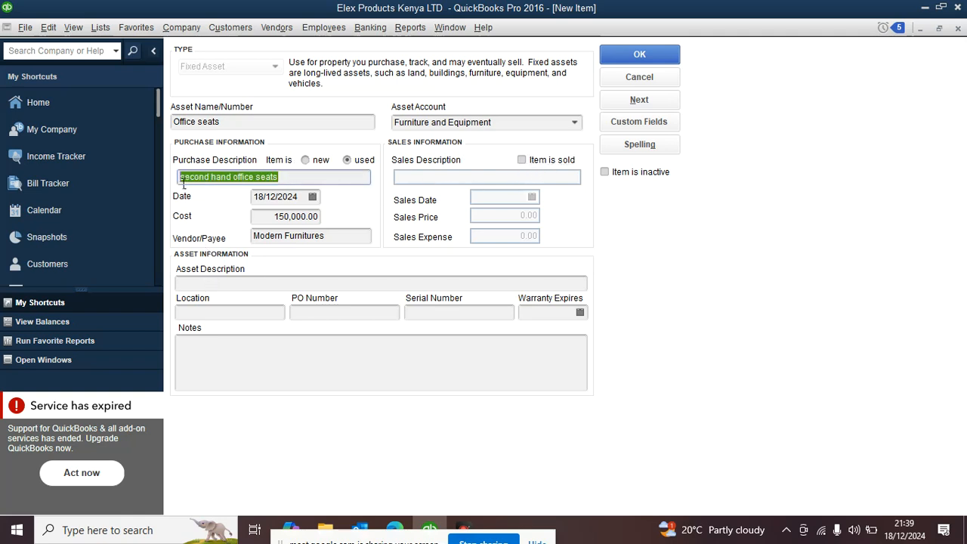
right_click(209, 178)
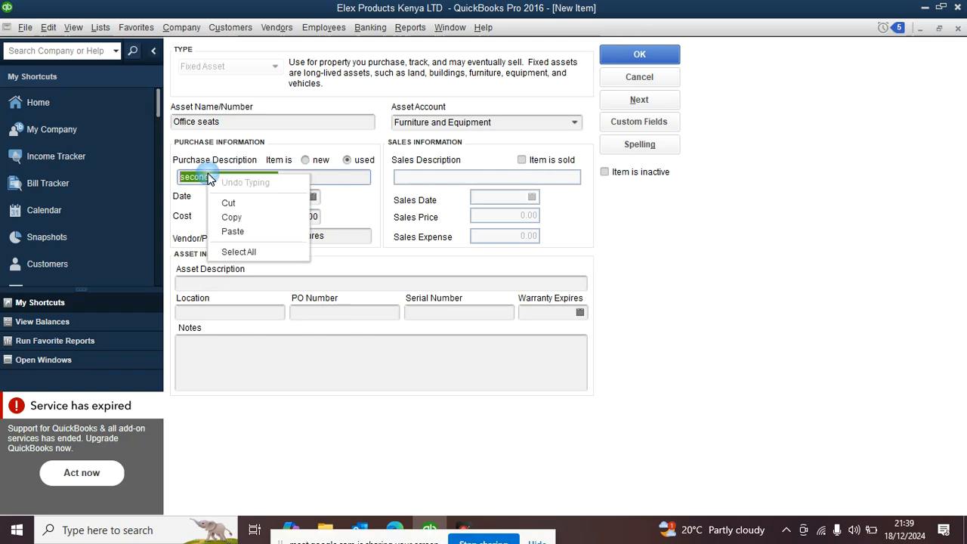
left_click(235, 216)
left_click(198, 284)
right_click(198, 284)
left_click(233, 345)
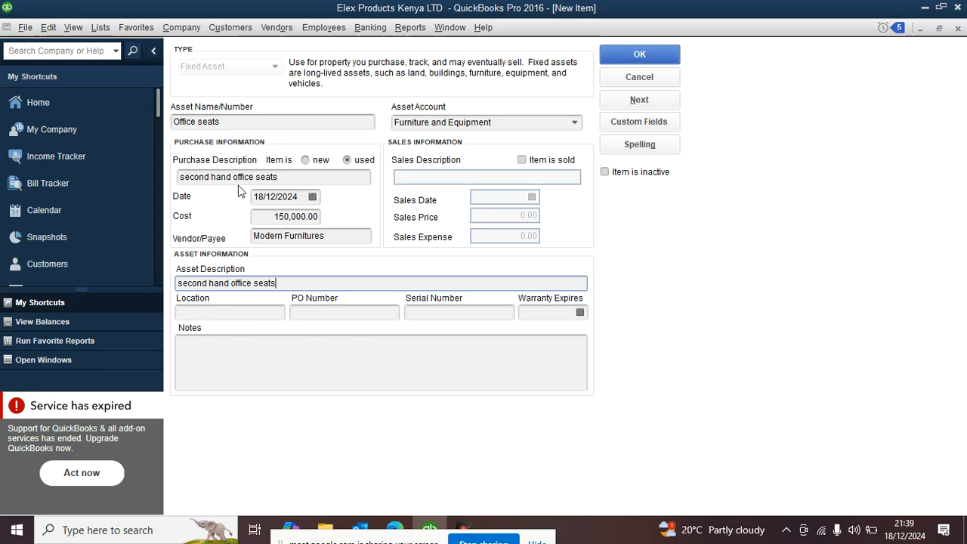
left_click_drag(284, 177, 156, 186)
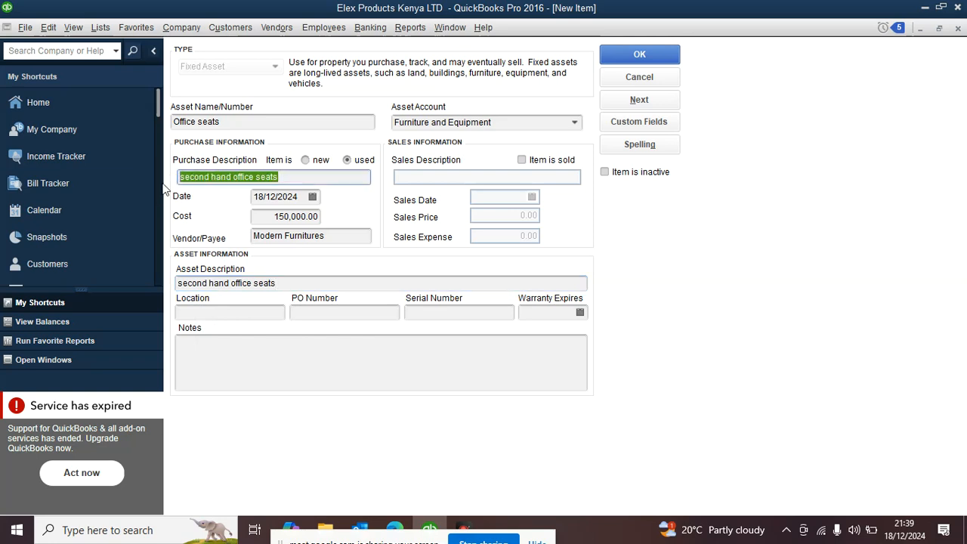
Step: Overwrite the purchase description with '100 seats@15,000'
type("10")
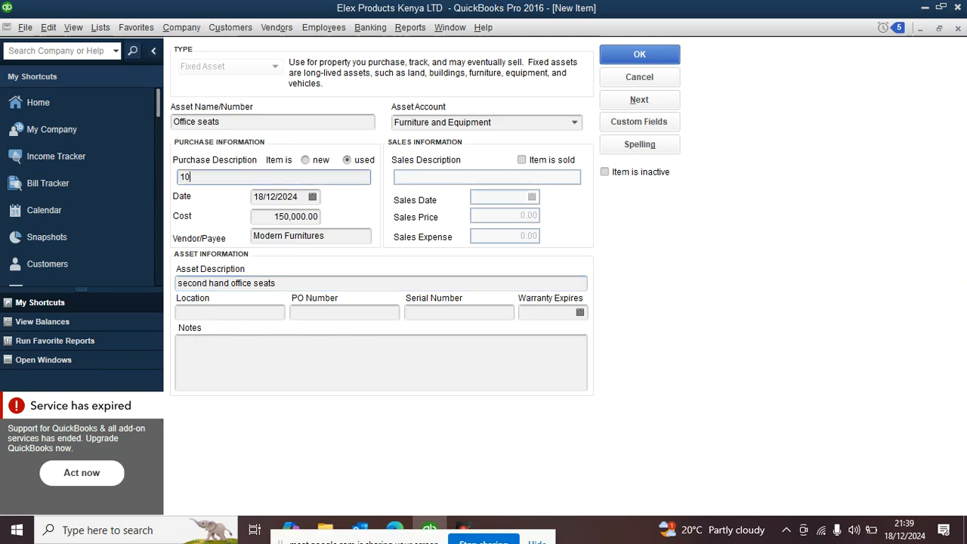
type("0 seats")
type("@")
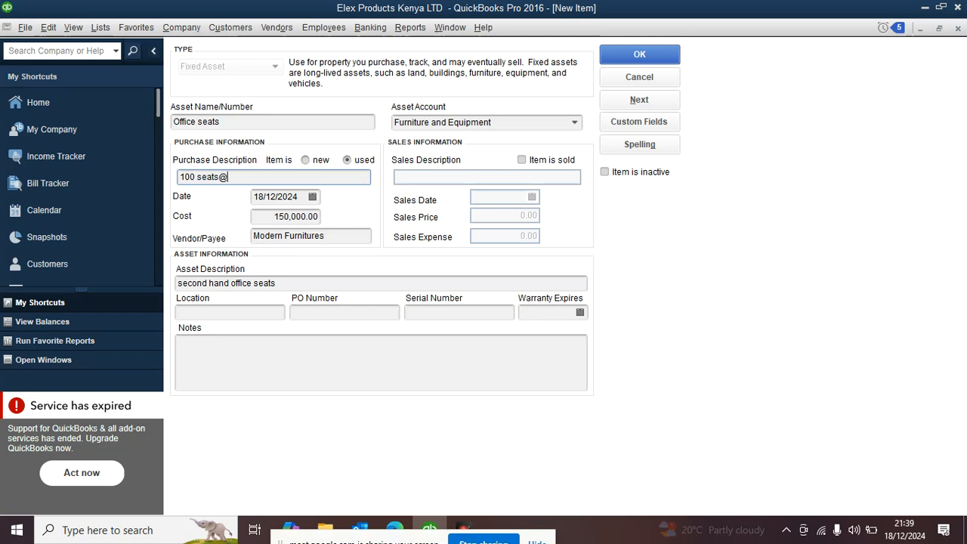
type("15,000")
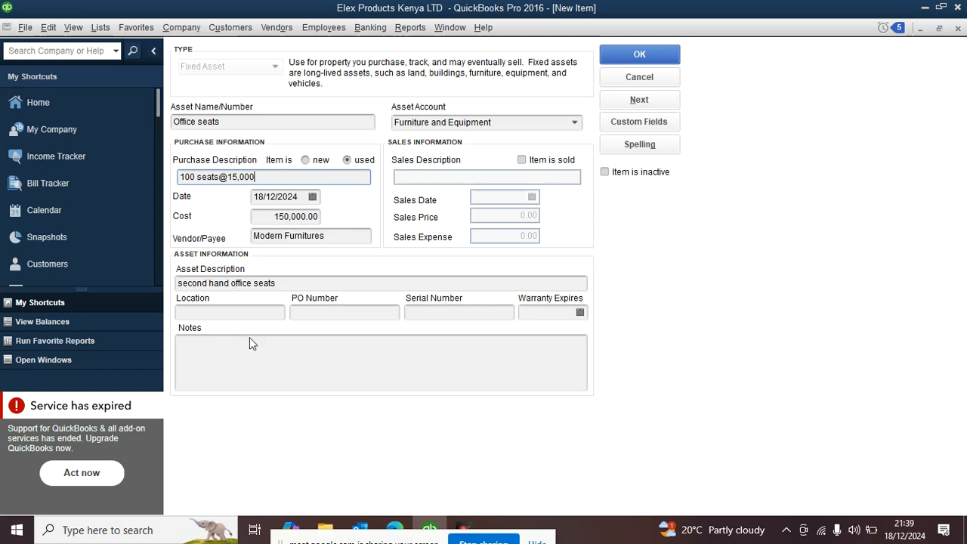
left_click(232, 313)
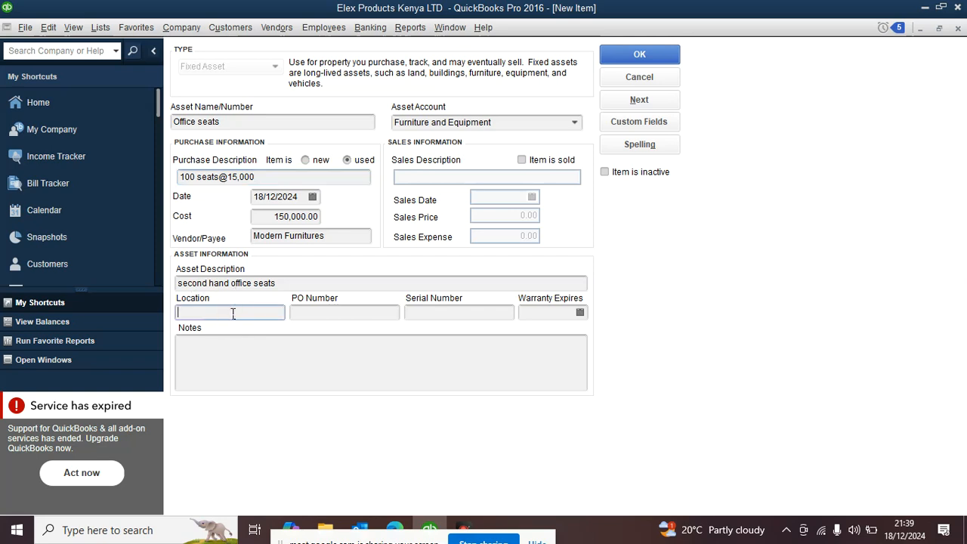
Step: Record Ruiru as the location and fill in the purchase order number
type("Ruiru")
left_click(309, 311)
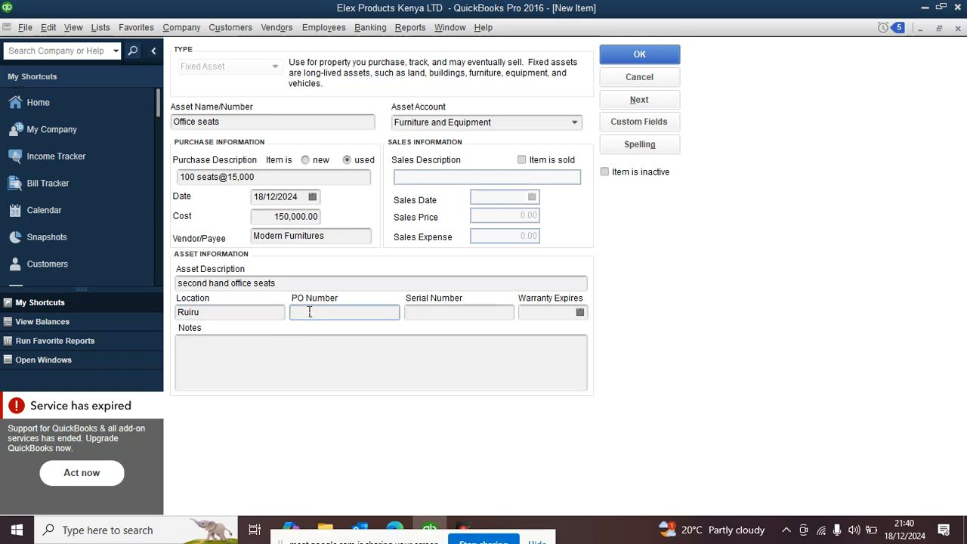
type("po")
key("BackSpace")
type("P")
key("BackSpace")
key("BackSpace")
type("PO")
type("/10/")
Step: Leave Serial Number and Notes blank and save the Office seats item
left_click(441, 316)
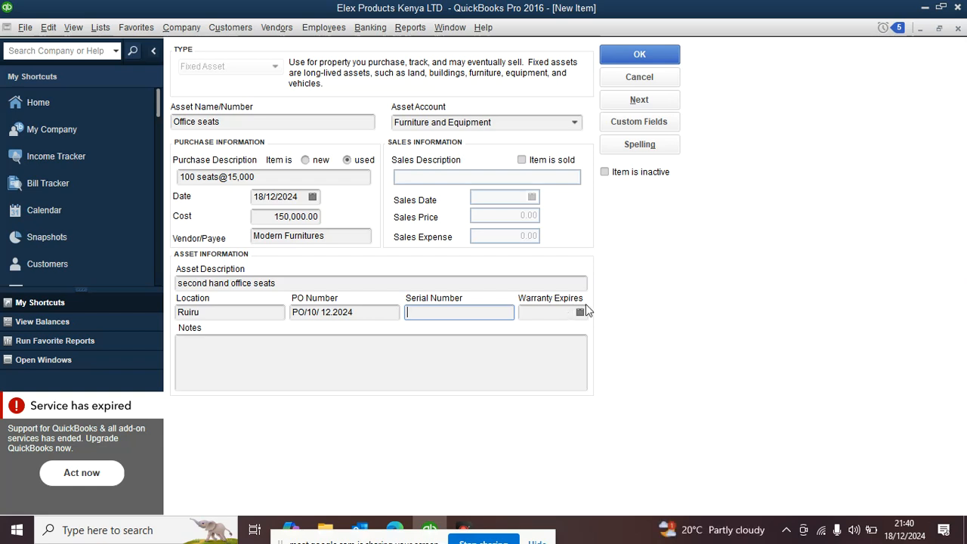
left_click(194, 351)
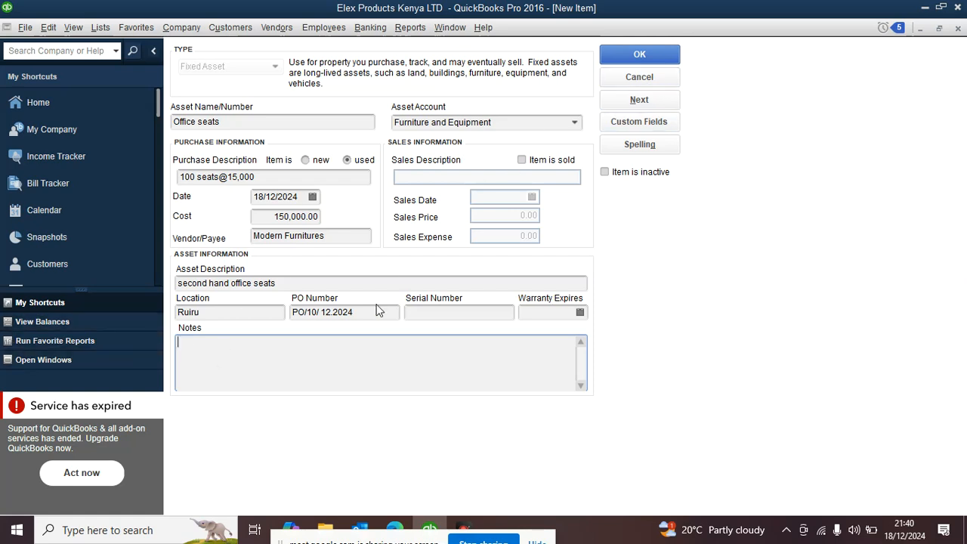
left_click(661, 57)
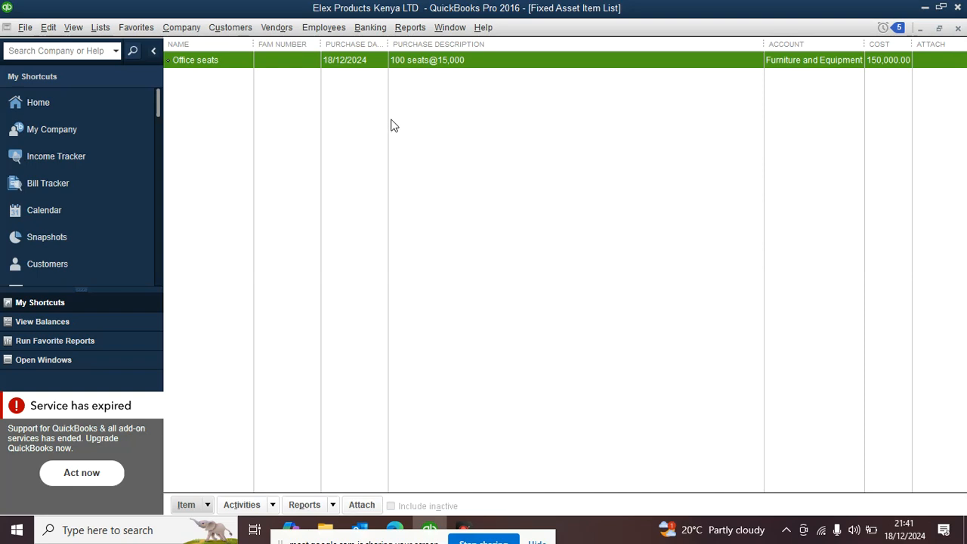
Step: Reopen the Fixed Asset Item List from Lists and start a New fixed asset item
left_click(958, 28)
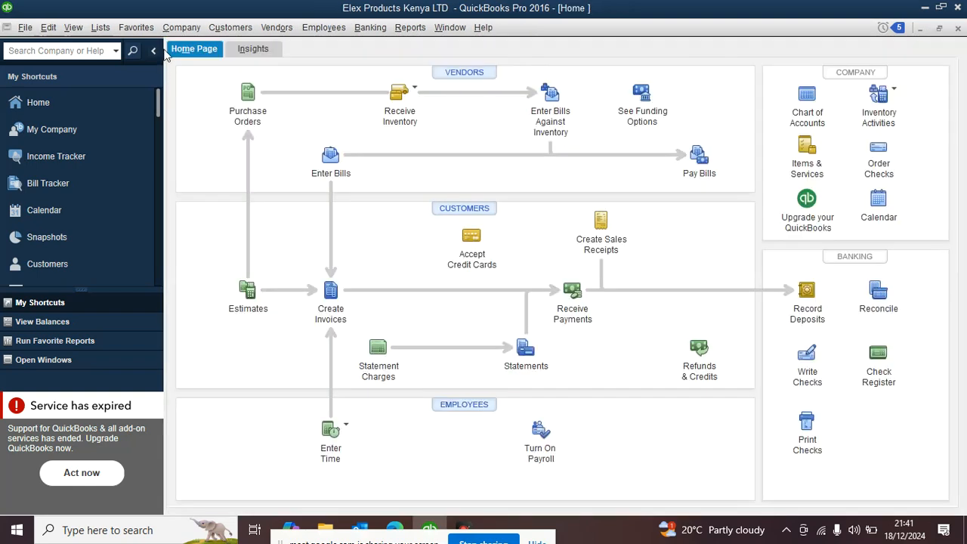
left_click(100, 27)
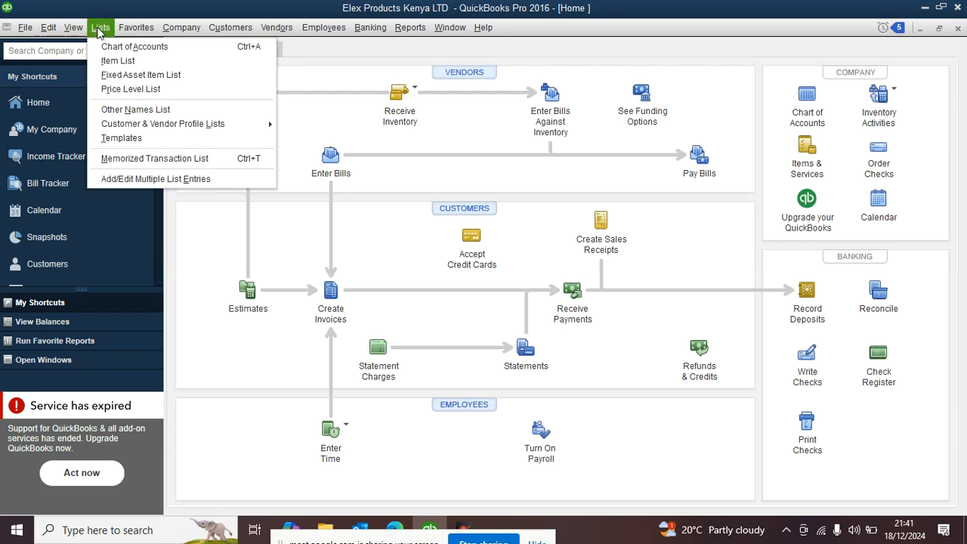
left_click(141, 74)
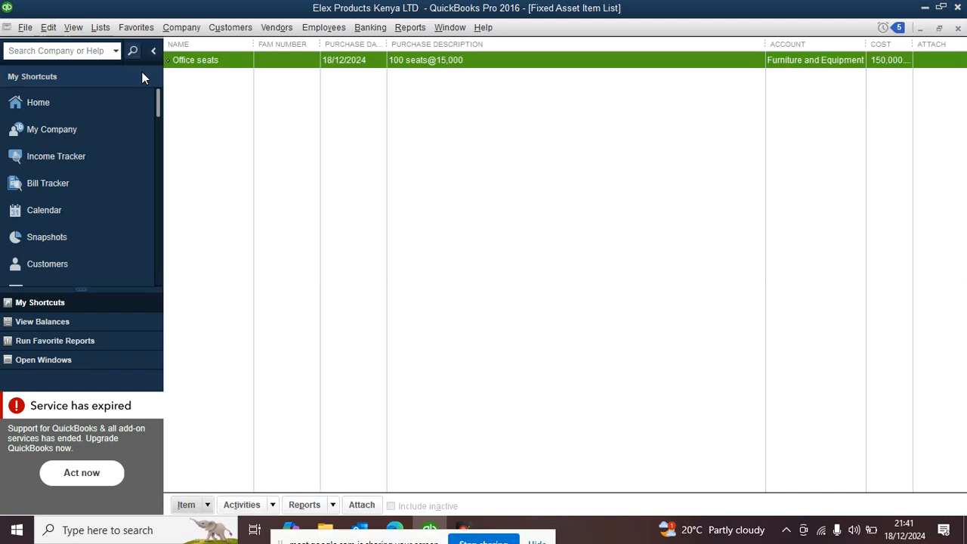
right_click(224, 96)
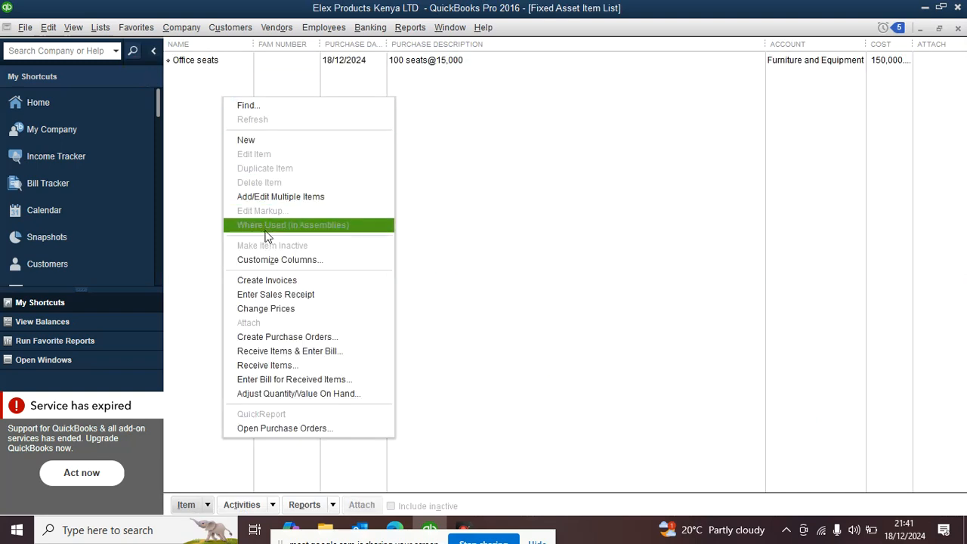
left_click(266, 140)
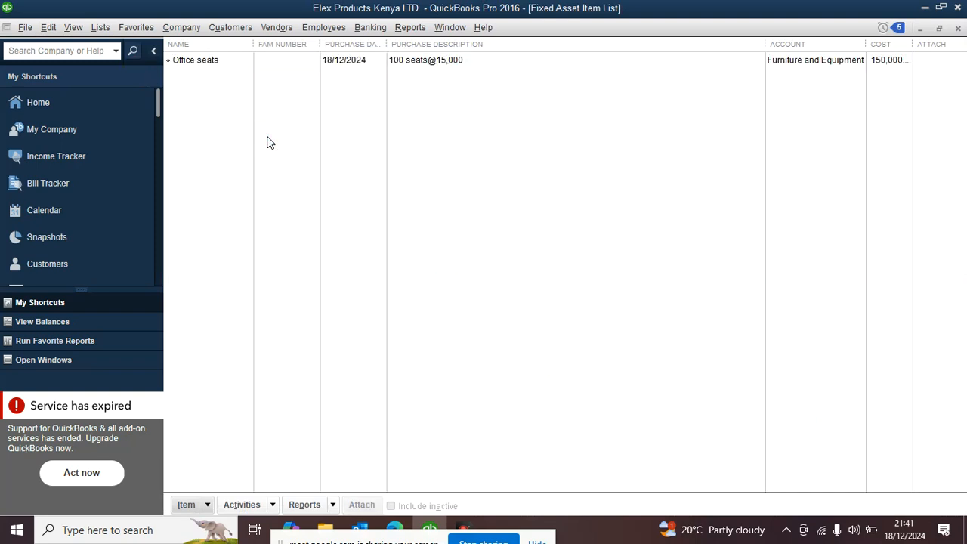
Step: Enter 'Motorvehicle' as the Asset Name/Number, correcting the miscased 'mOTOVEH' entry
left_click(211, 127)
type("m")
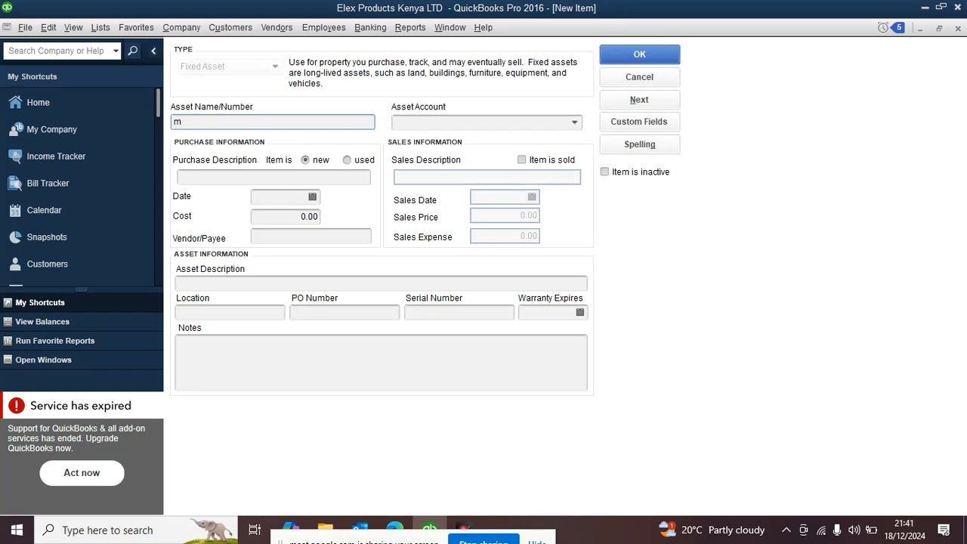
type("OTOVEHICLE")
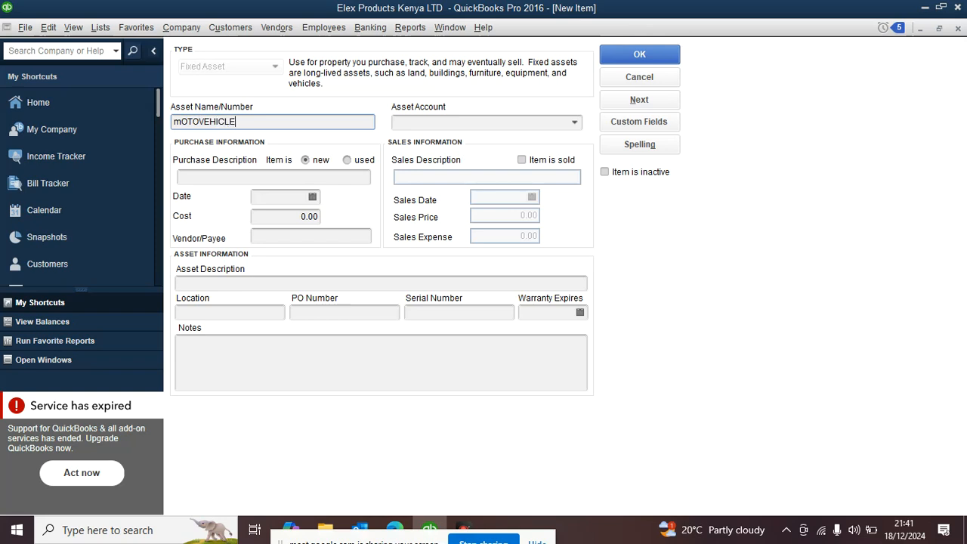
key("BackSpace")
key("BackSpace")
key("BackSpace")
key("BackSpace")
key("BackSpace")
key("BackSpace")
key("BackSpace")
key("BackSpace")
key("BackSpace")
key("BackSpace")
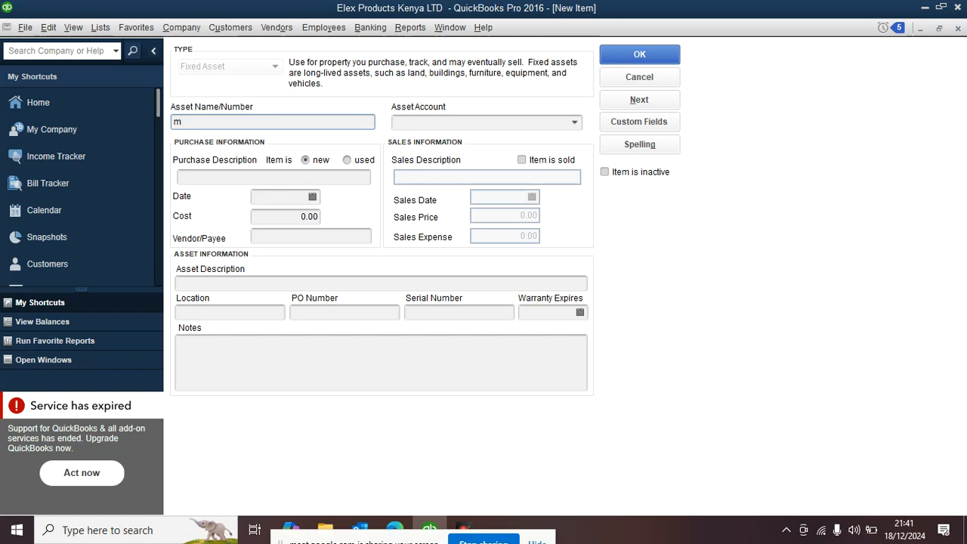
key("Tab")
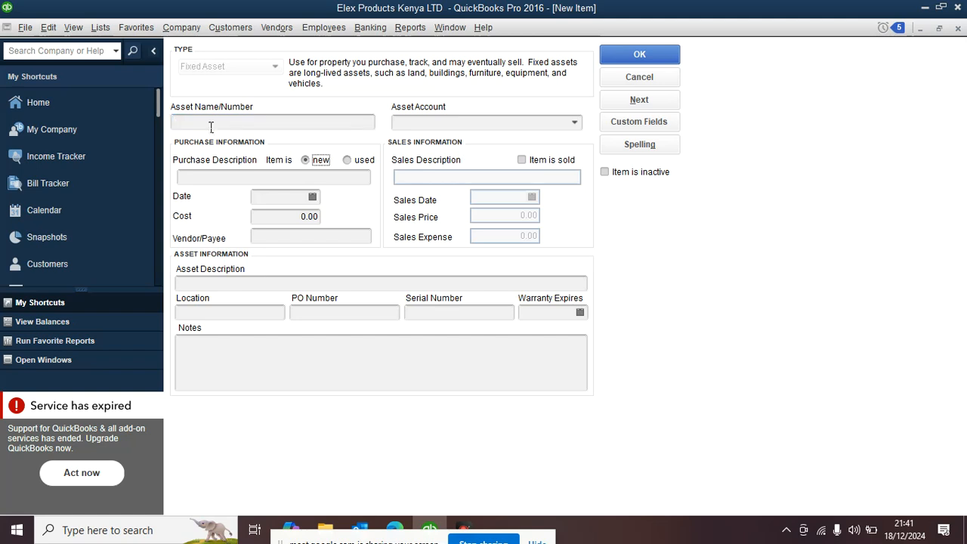
left_click(211, 127)
type("m")
key("Tab")
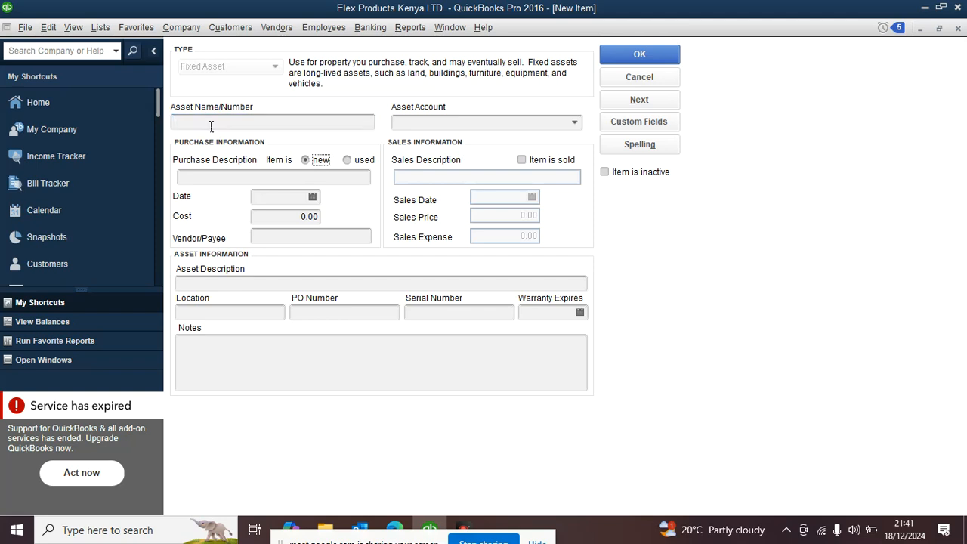
left_click(212, 122)
type("Motorvehicle")
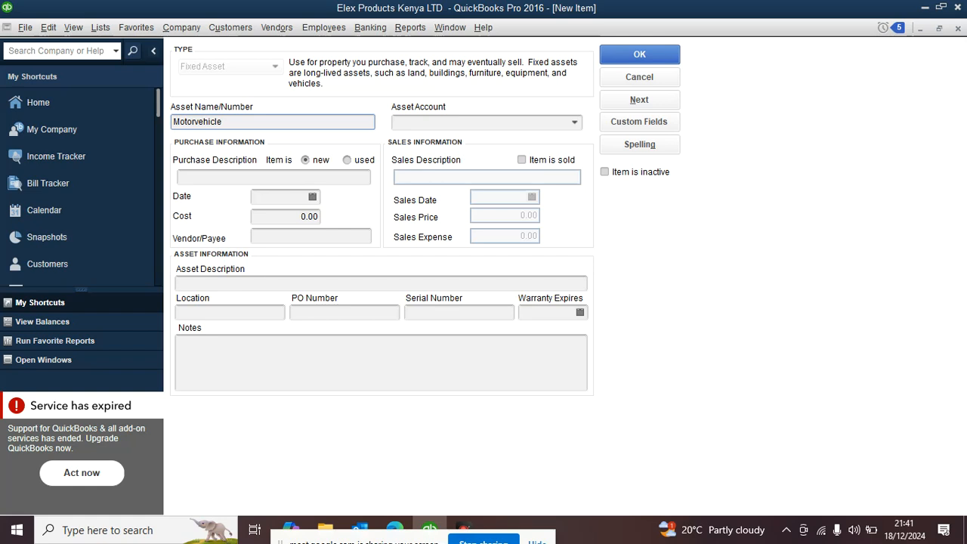
left_click(434, 121)
Step: Browse the Asset Account dropdown list to locate the Asset-MotorVehicle account
left_click(574, 122)
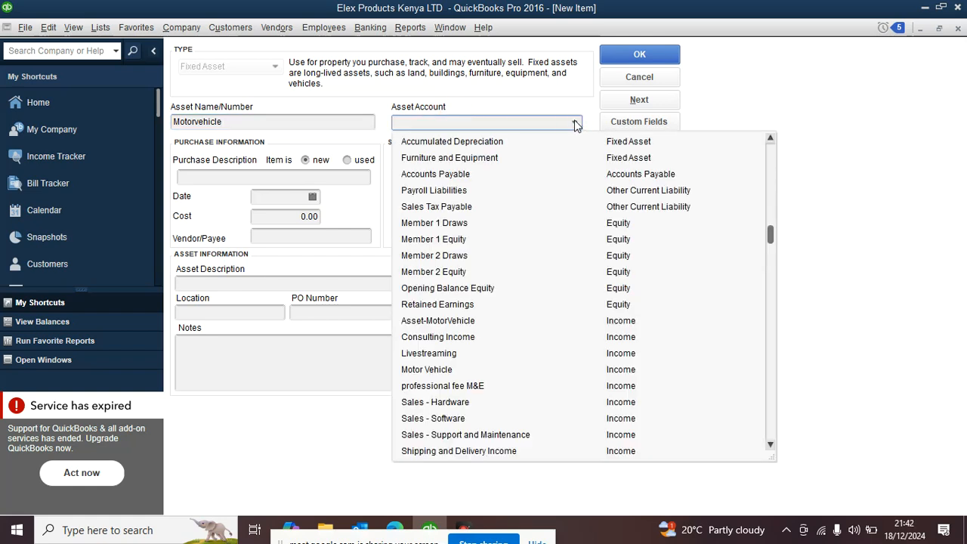
scroll(541, 242, "up", 4)
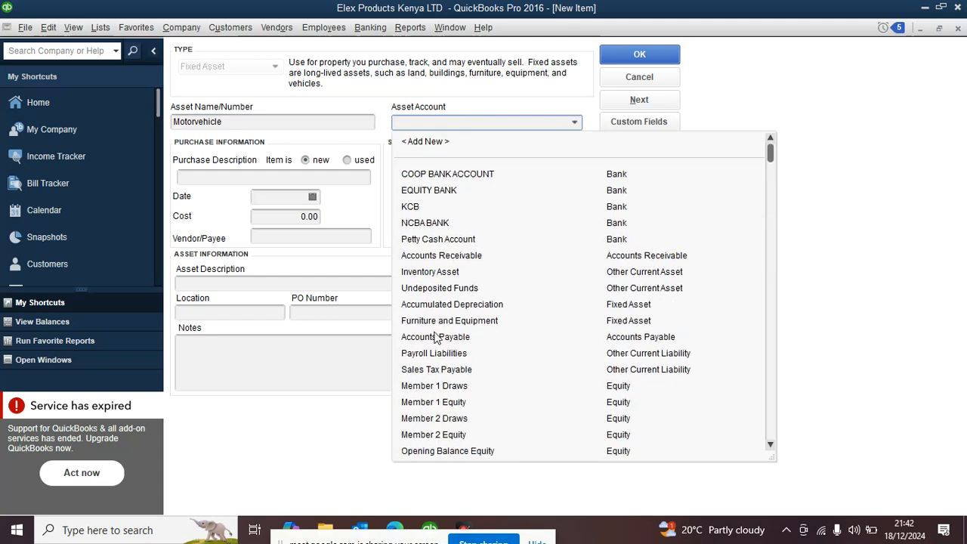
scroll(427, 340, "down", 2)
scroll(445, 423, "down", 4)
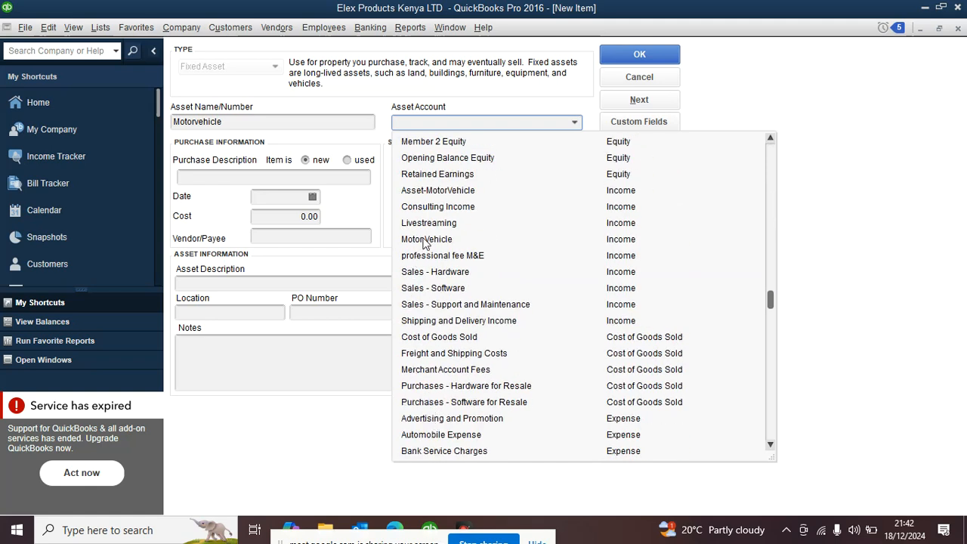
scroll(431, 257, "up", 4)
scroll(466, 339, "up", 2)
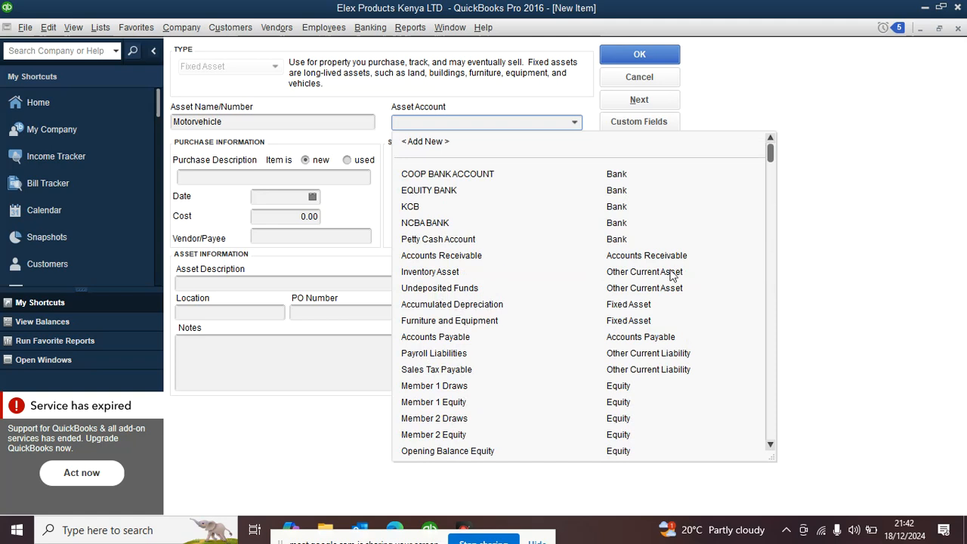
scroll(477, 353, "down", 2)
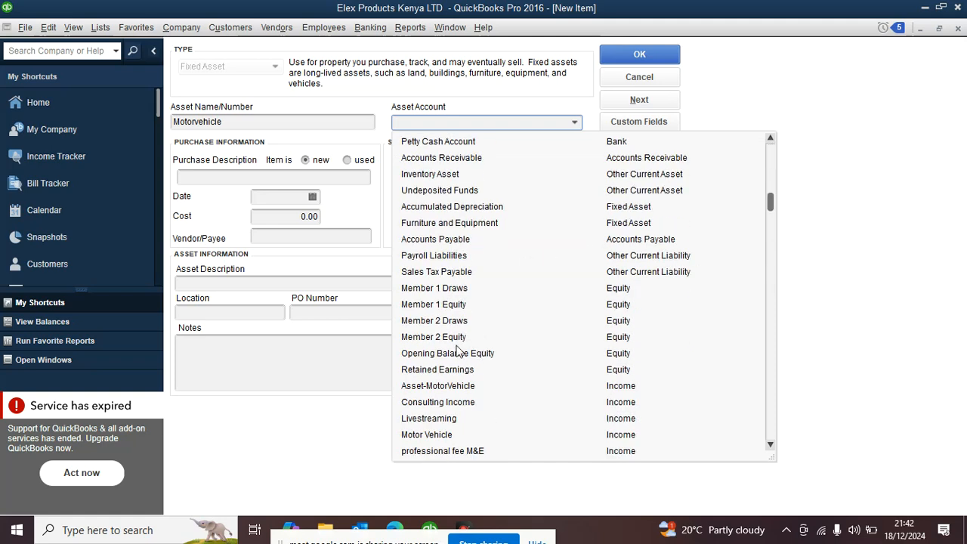
scroll(453, 363, "down", 1)
scroll(446, 378, "up", 3)
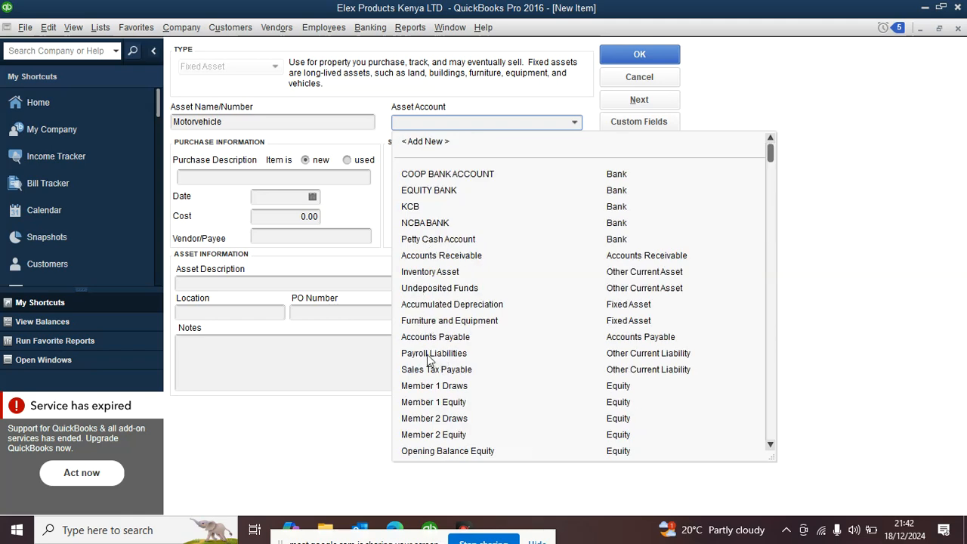
scroll(501, 333, "down", 1)
scroll(498, 334, "down", 4)
scroll(495, 334, "down", 6)
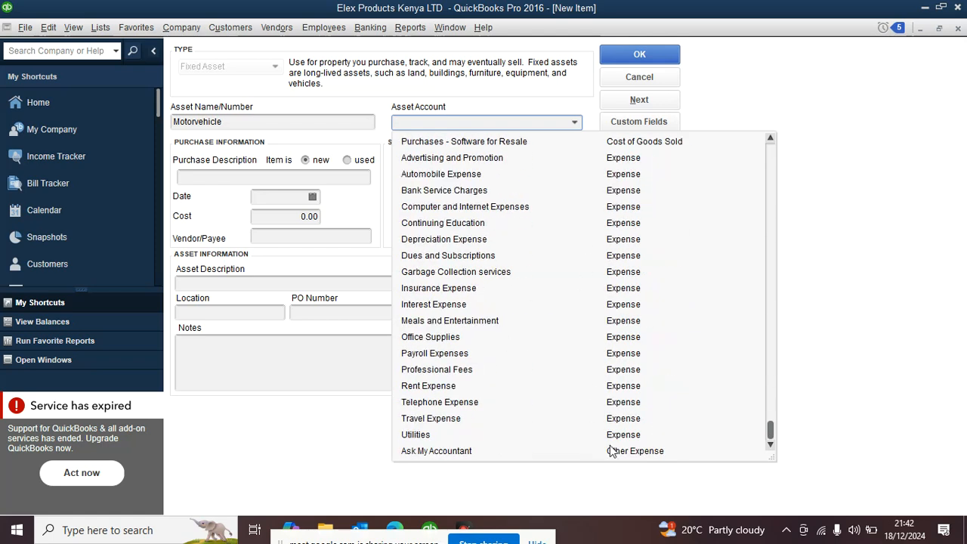
scroll(616, 446, "up", 4)
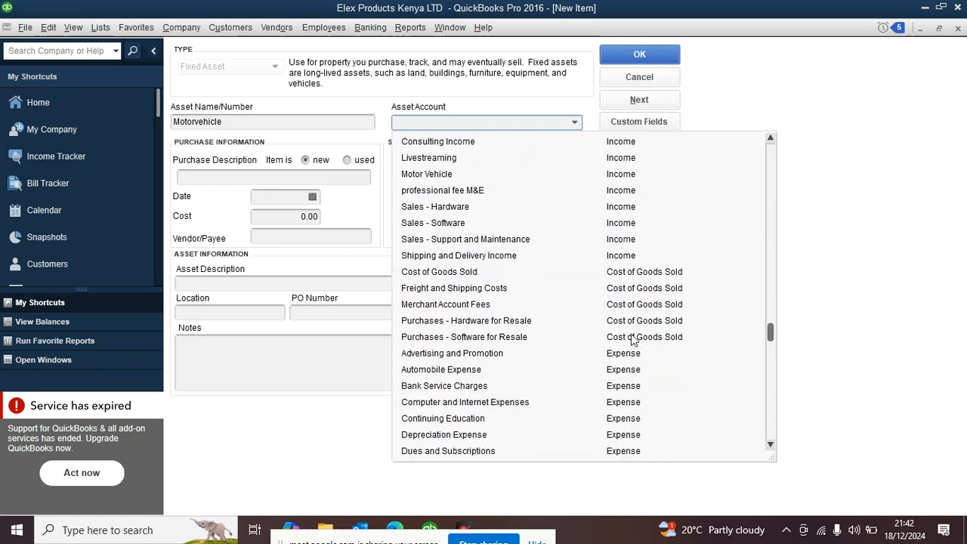
scroll(632, 334, "up", 1)
scroll(623, 286, "up", 1)
scroll(624, 285, "up", 2)
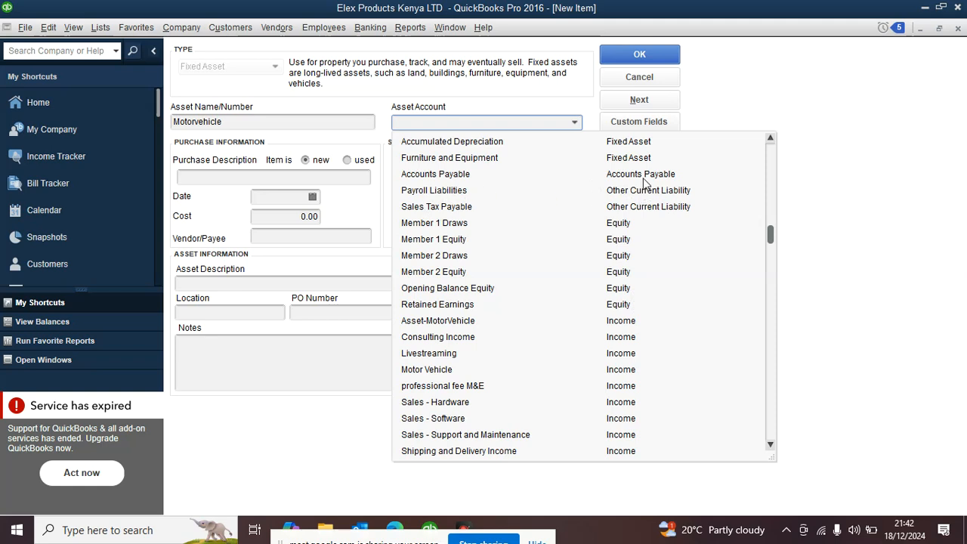
scroll(506, 252, "up", 1)
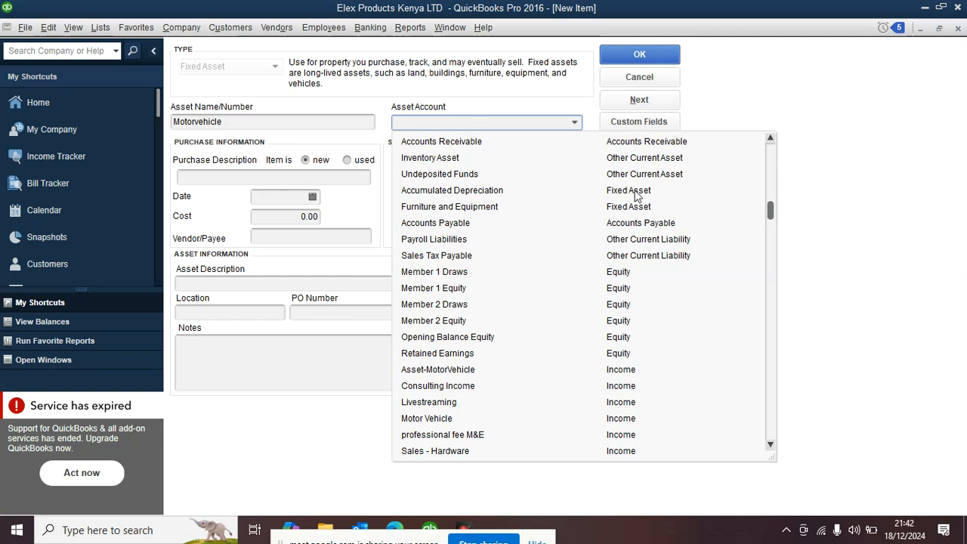
scroll(616, 225, "up", 1)
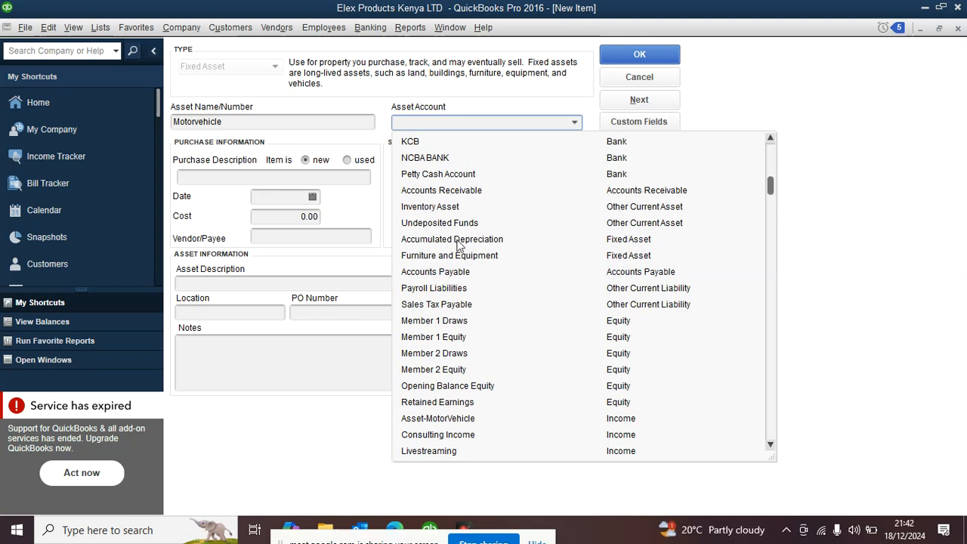
scroll(468, 258, "up", 2)
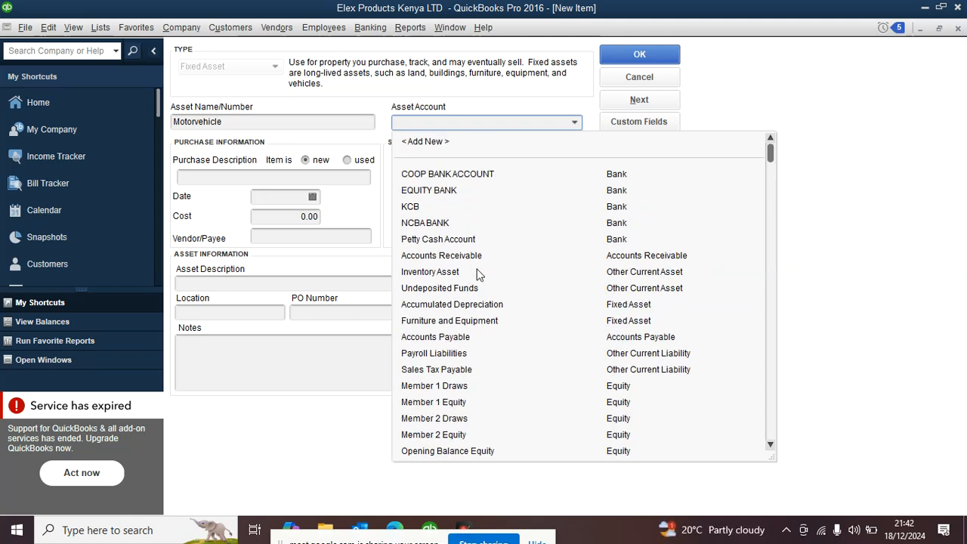
scroll(479, 276, "down", 2)
scroll(473, 299, "down", 2)
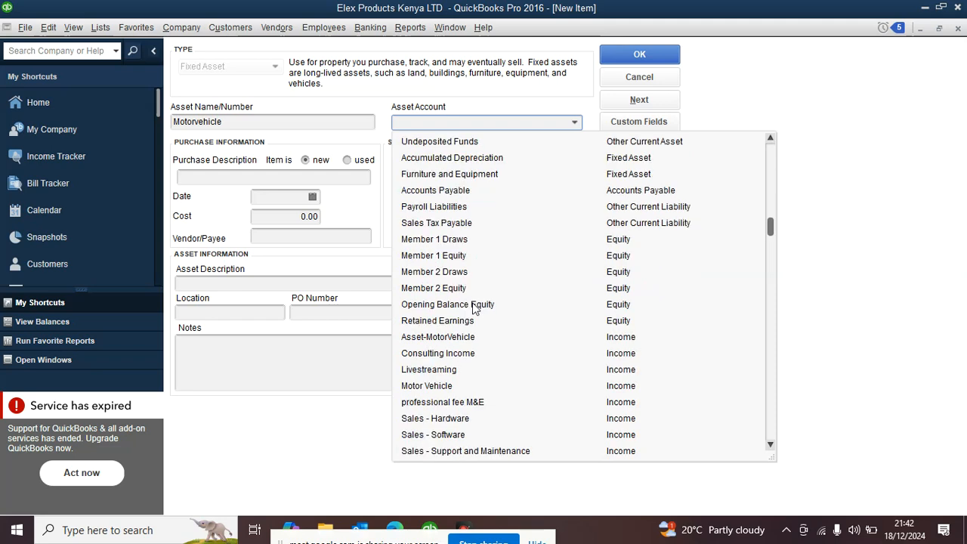
scroll(473, 305, "down", 3)
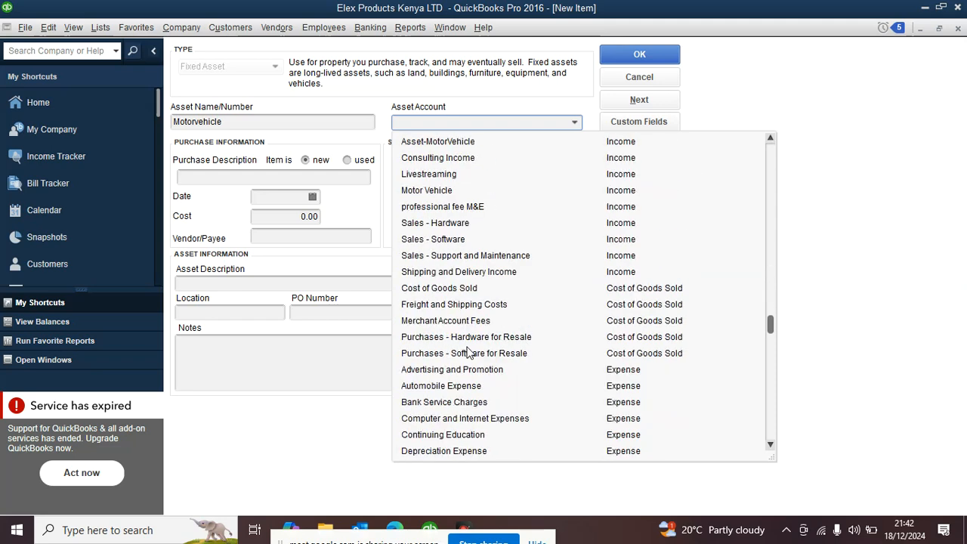
scroll(484, 410, "down", 5)
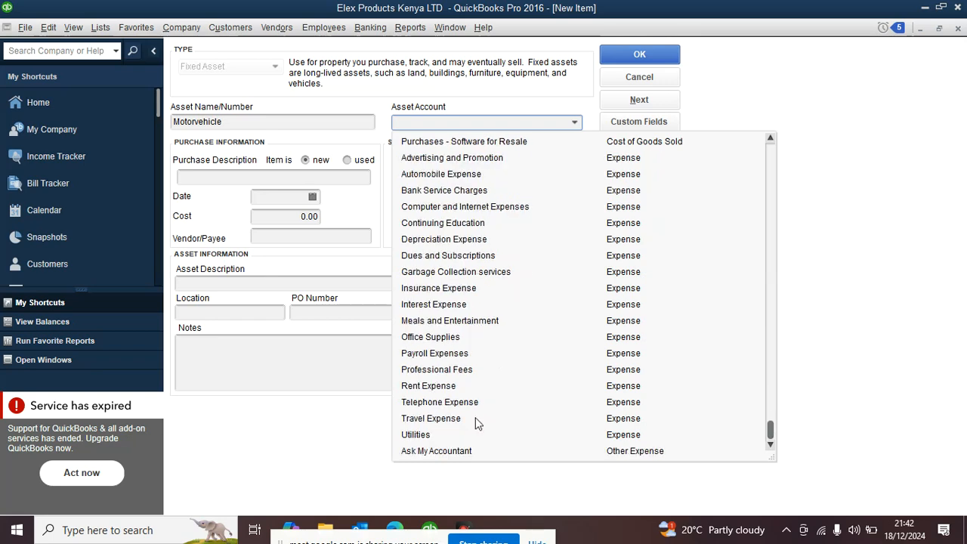
scroll(476, 441, "up", 1)
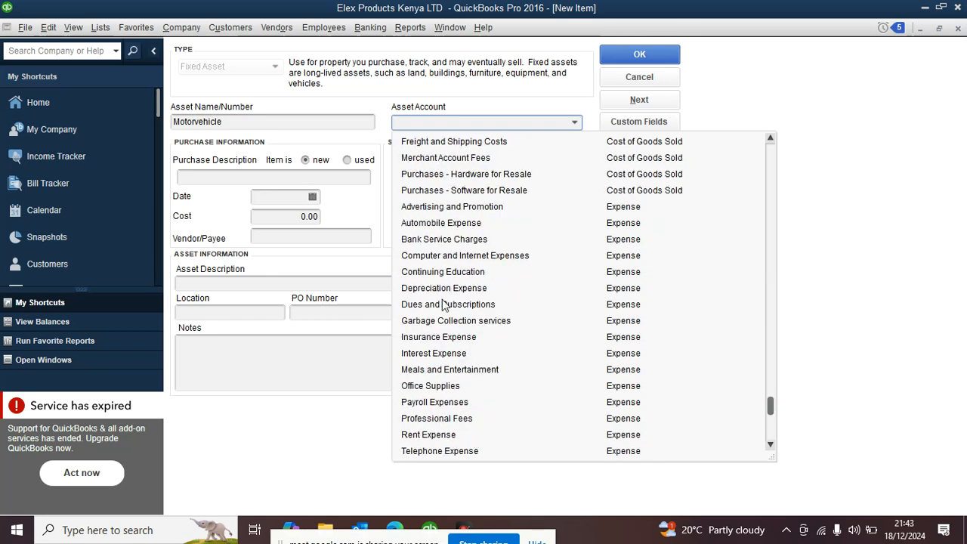
left_click(770, 138)
left_click(770, 138)
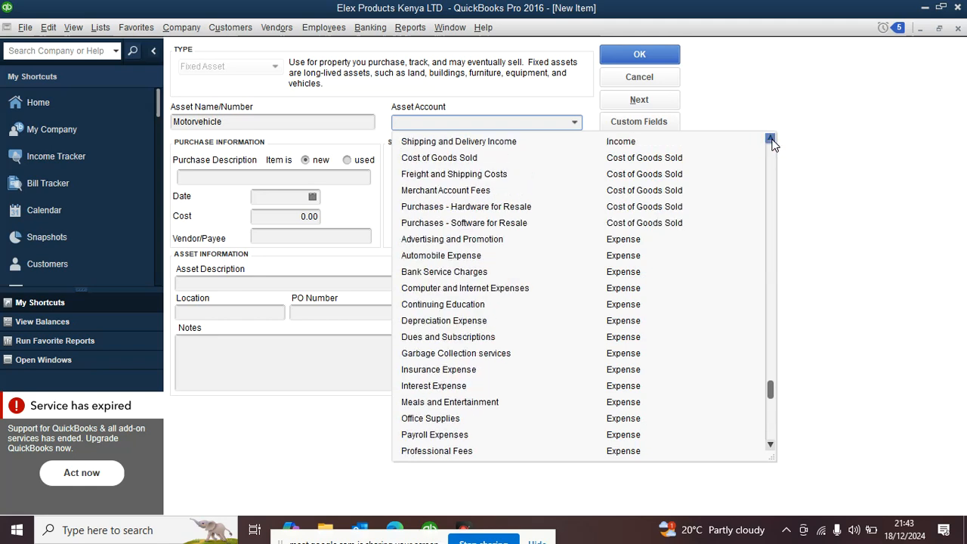
left_click(770, 138)
left_click(770, 138)
left_click(770, 139)
left_click(770, 139)
left_click(770, 138)
left_click(770, 139)
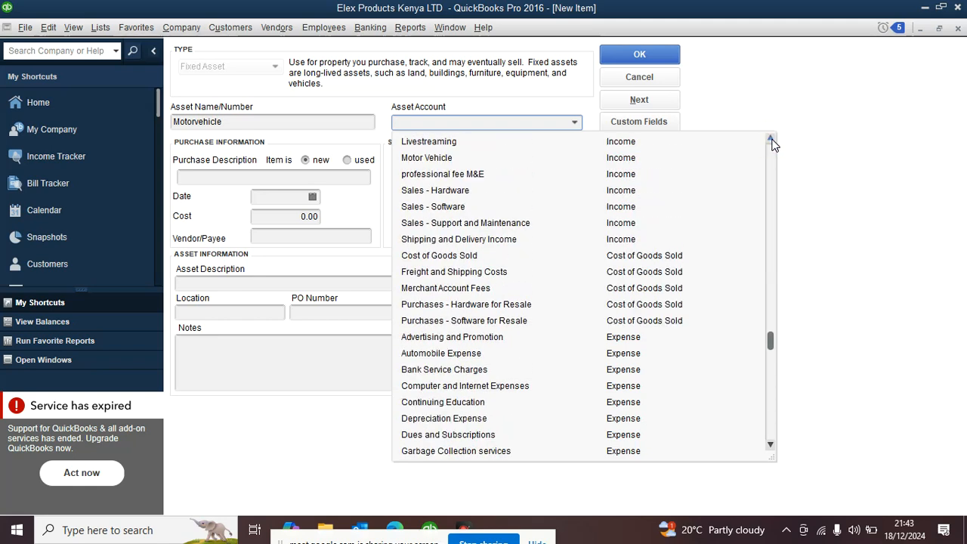
left_click(770, 138)
left_click(770, 139)
left_click(771, 139)
left_click(770, 138)
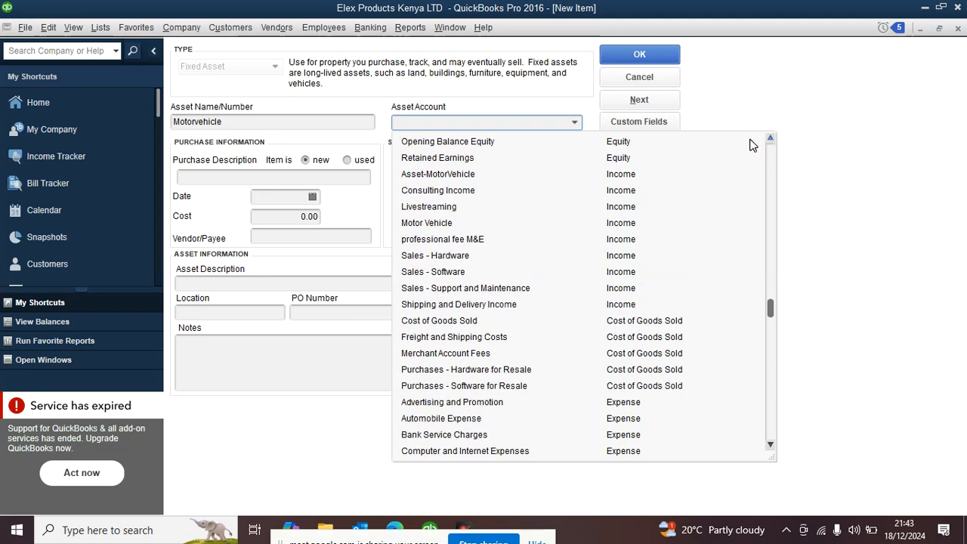
Step: Select Asset-MotorVehicle as the item's asset account
left_click(442, 175)
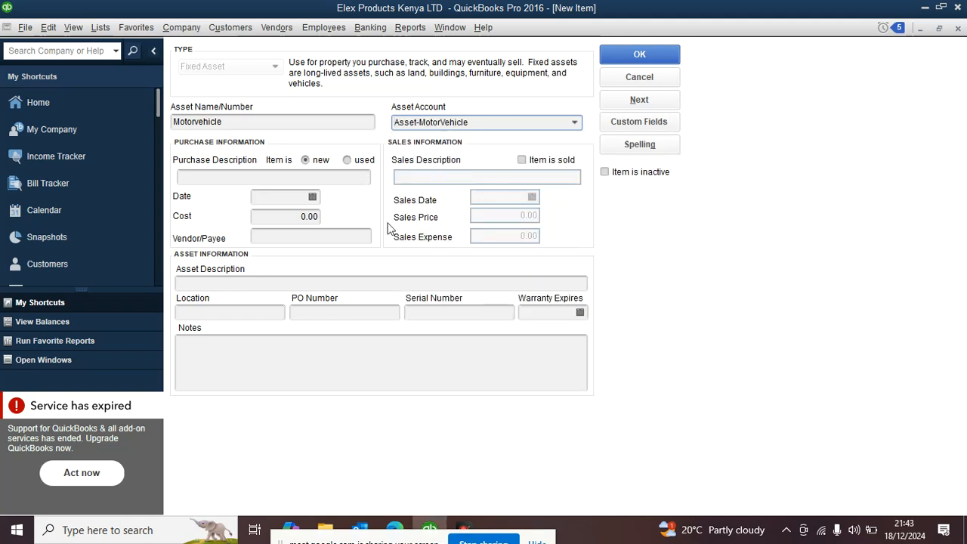
left_click(574, 123)
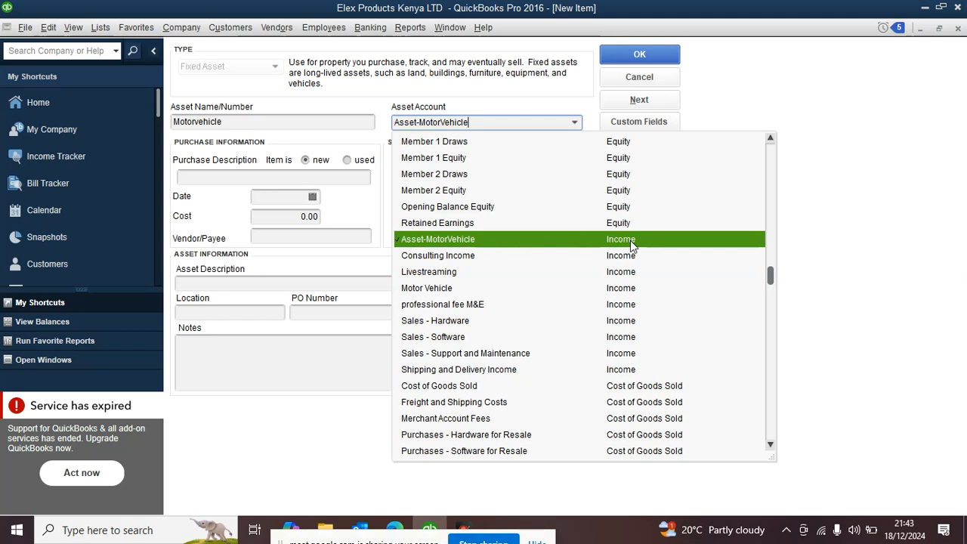
left_click(473, 243)
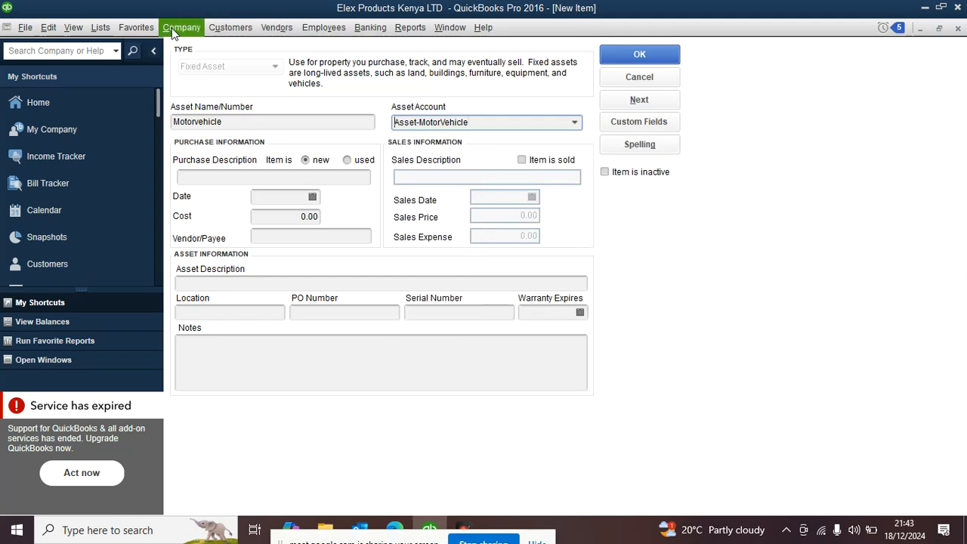
Step: In the Chart of Accounts, change Asset-MotorVehicle's type from Income to Fixed Asset and save it
left_click(102, 28)
left_click(133, 48)
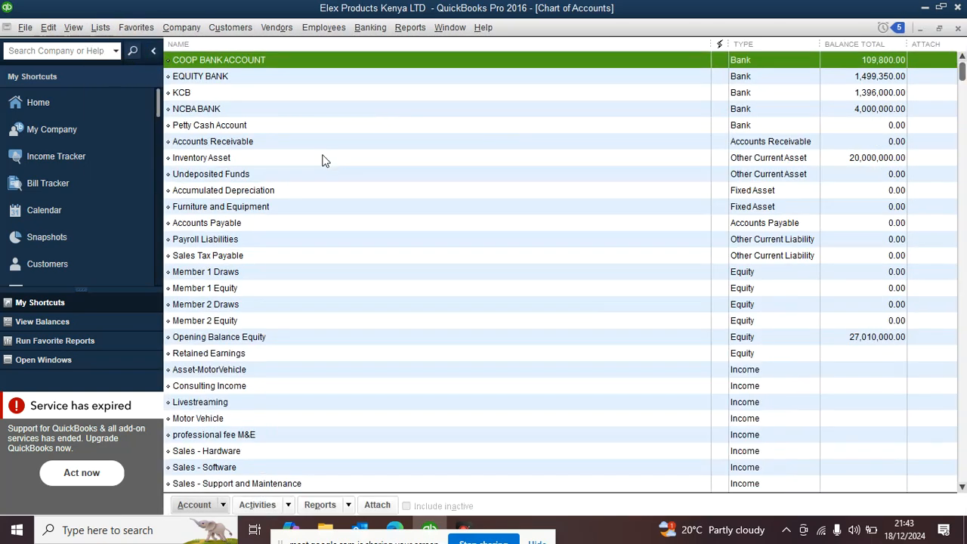
left_click(223, 372)
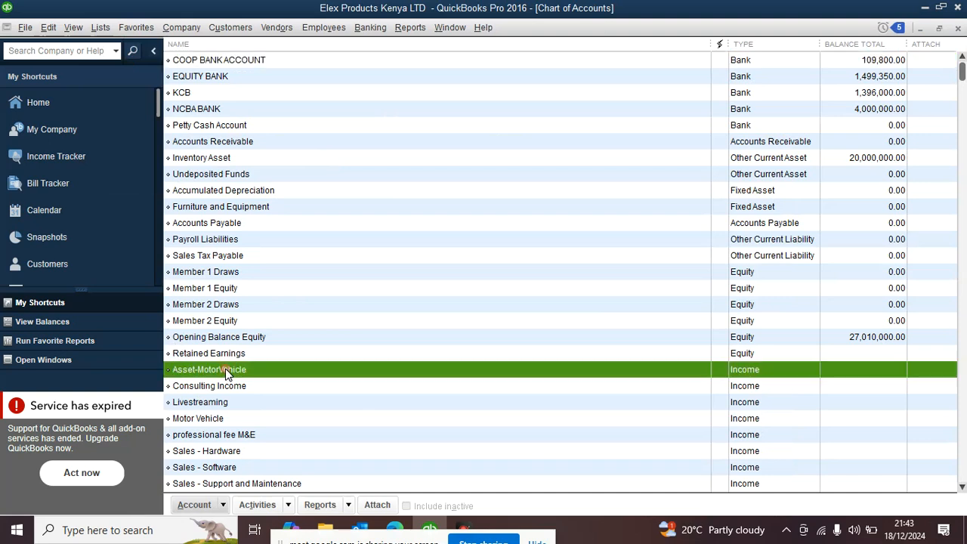
right_click(727, 371)
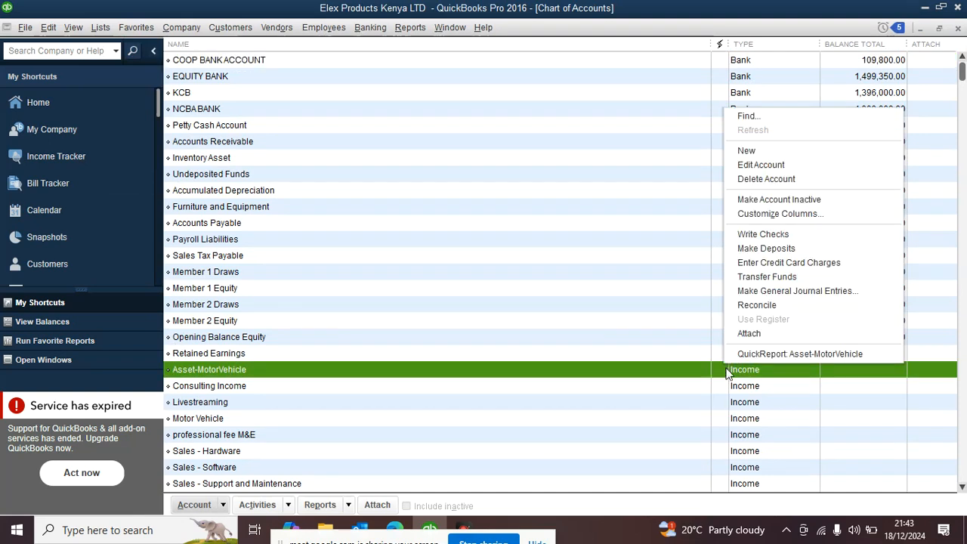
left_click(762, 165)
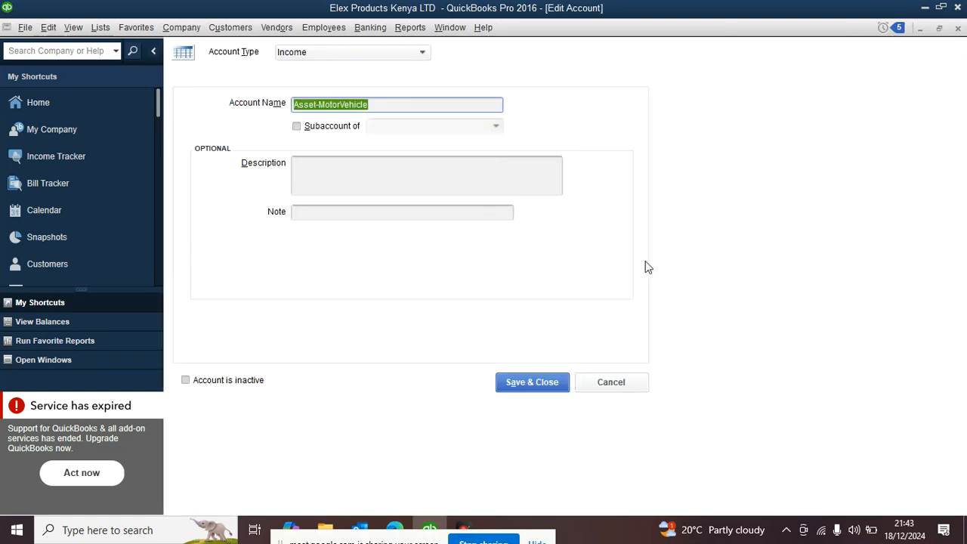
left_click(409, 56)
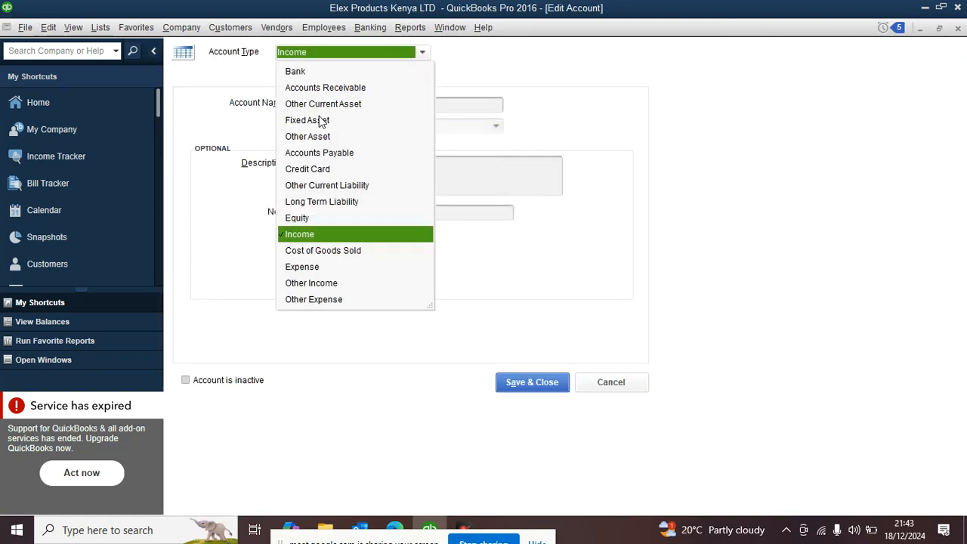
left_click(322, 122)
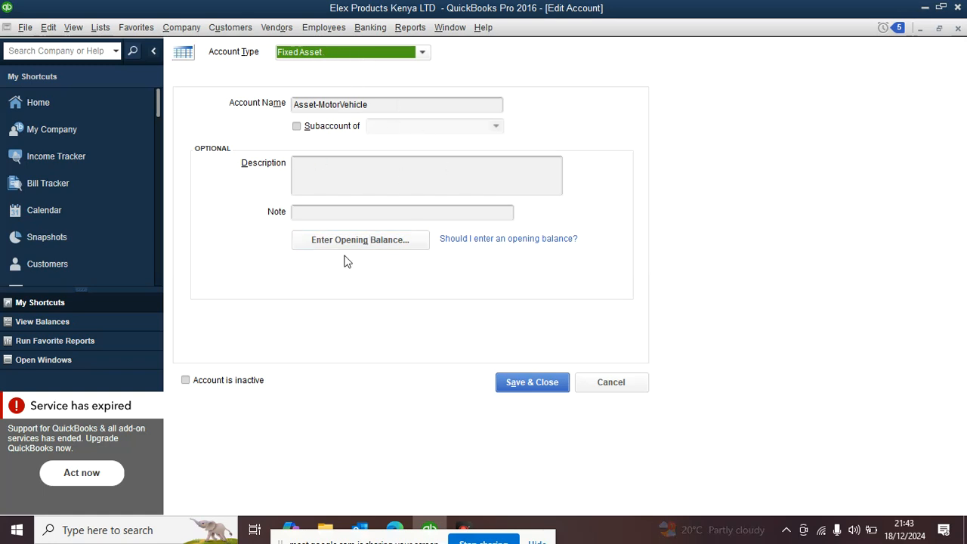
left_click(521, 382)
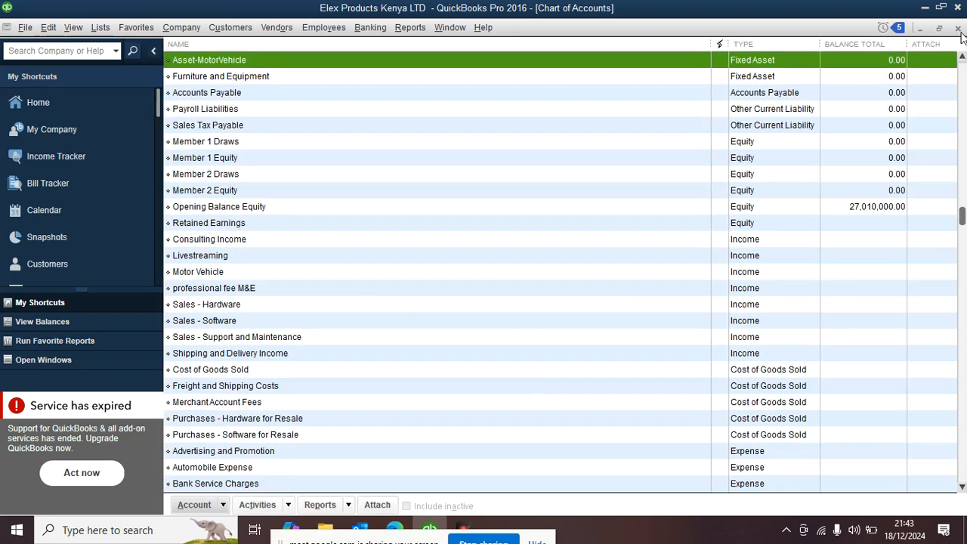
left_click(959, 27)
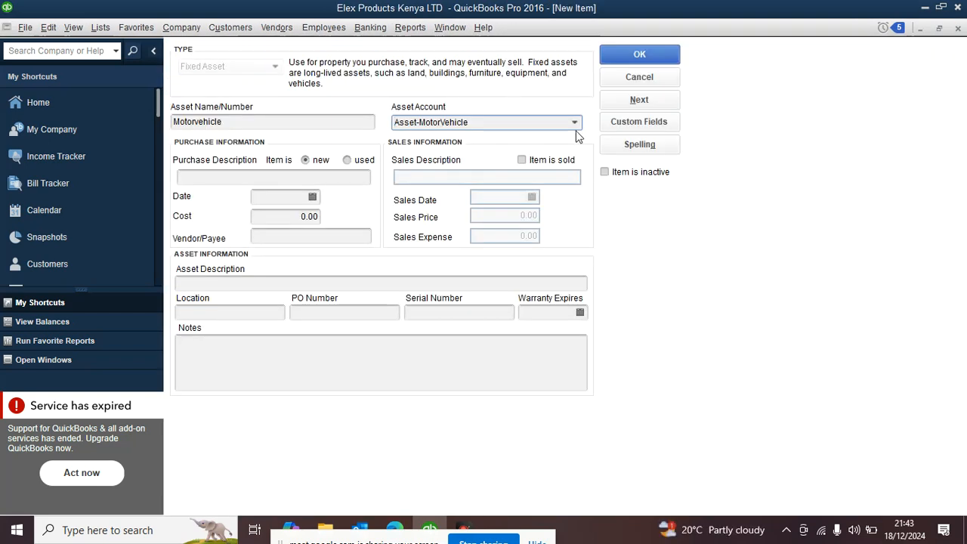
left_click(575, 124)
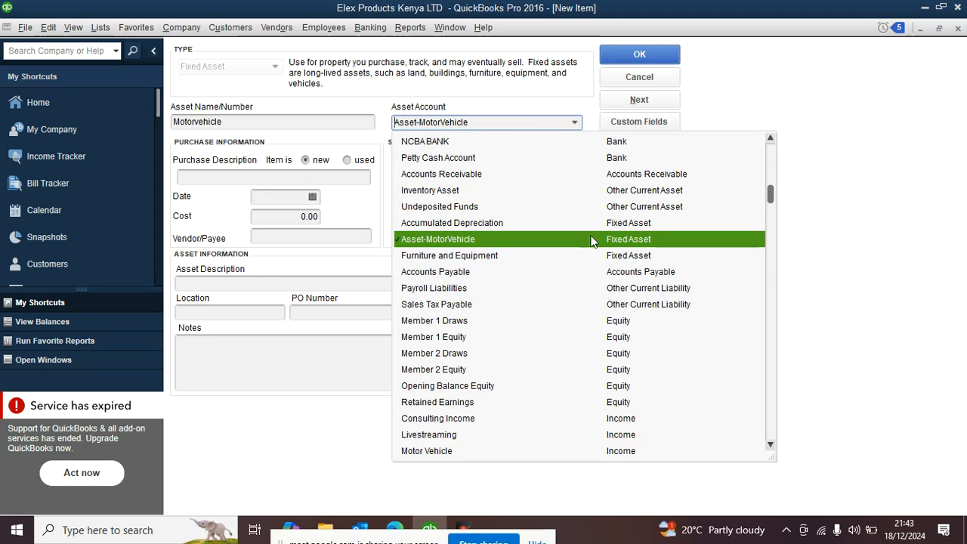
left_click(648, 242)
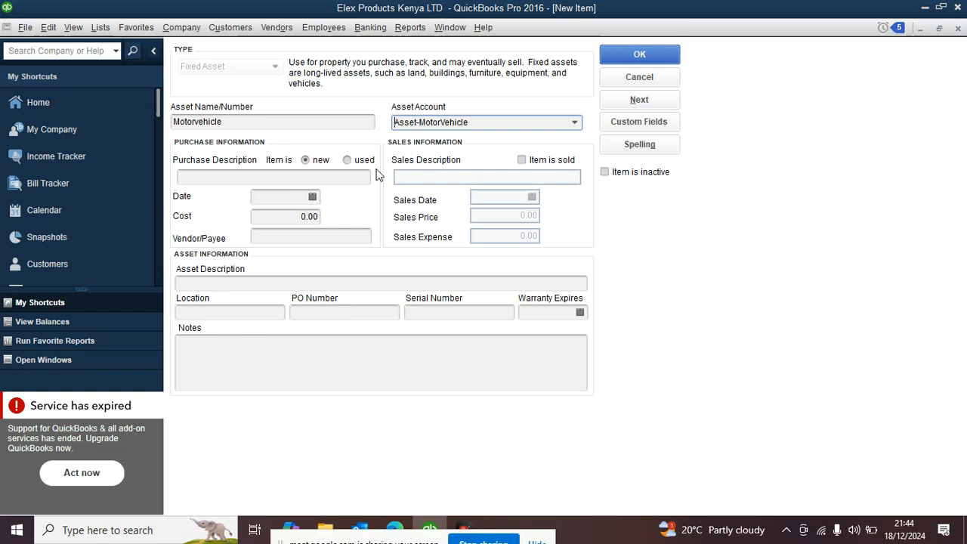
left_click(226, 177)
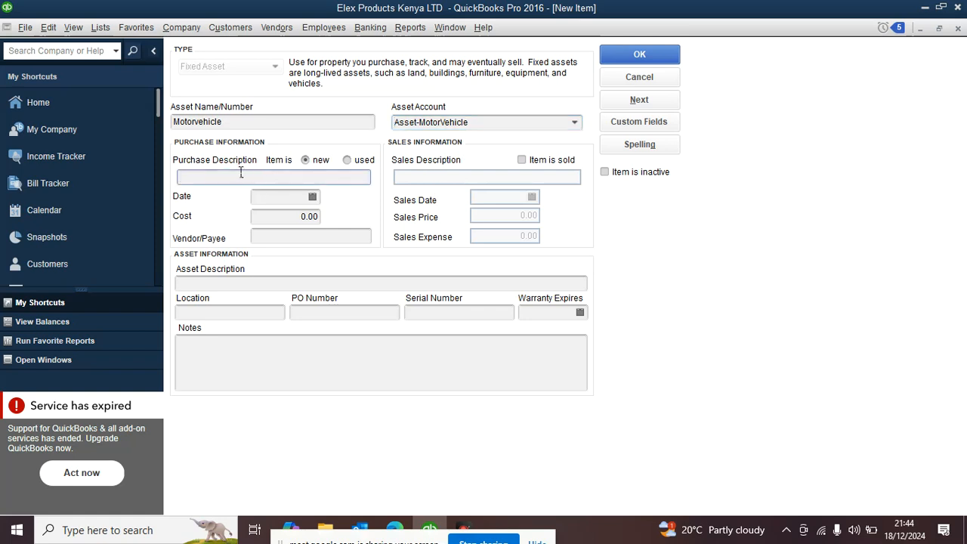
Step: Type 'Premio 260 2015 model 1800cc' as the purchase description
left_click(201, 183)
type("Premio 260 202")
key("BackSpace")
type("15 model")
type("1800cc")
Step: Copy it into the Asset Description with a comma after 260, and append ',Manual' to the purchase description
left_click_drag(326, 176, 174, 177)
right_click(207, 176)
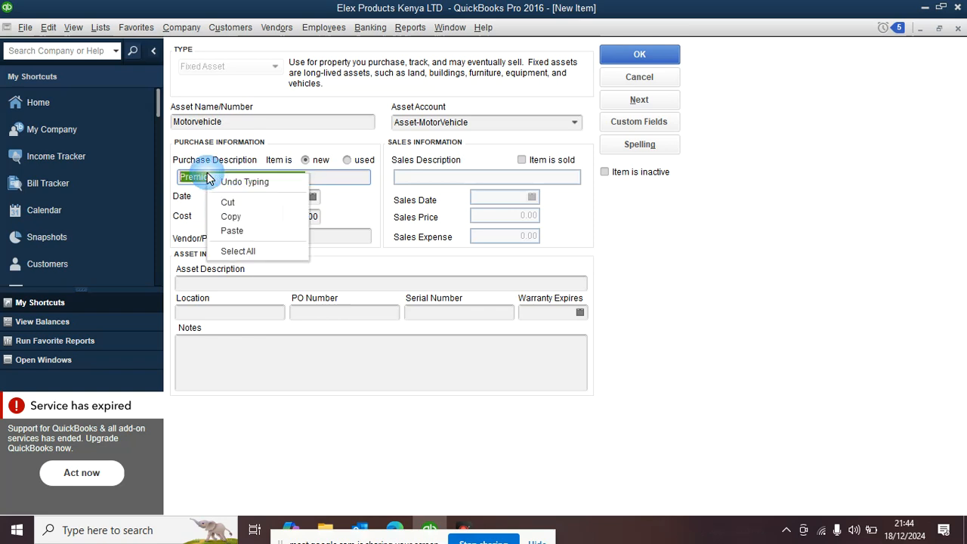
left_click(231, 216)
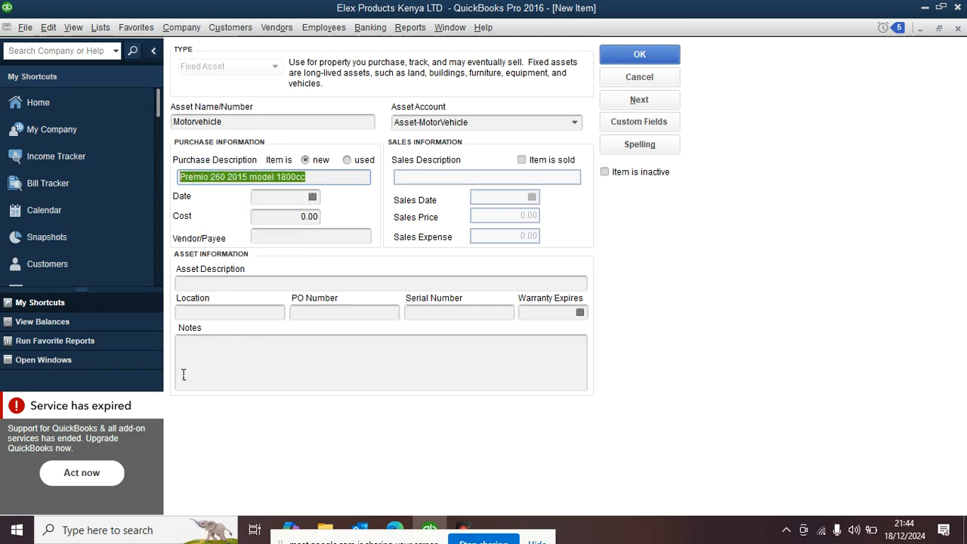
left_click(194, 283)
right_click(195, 285)
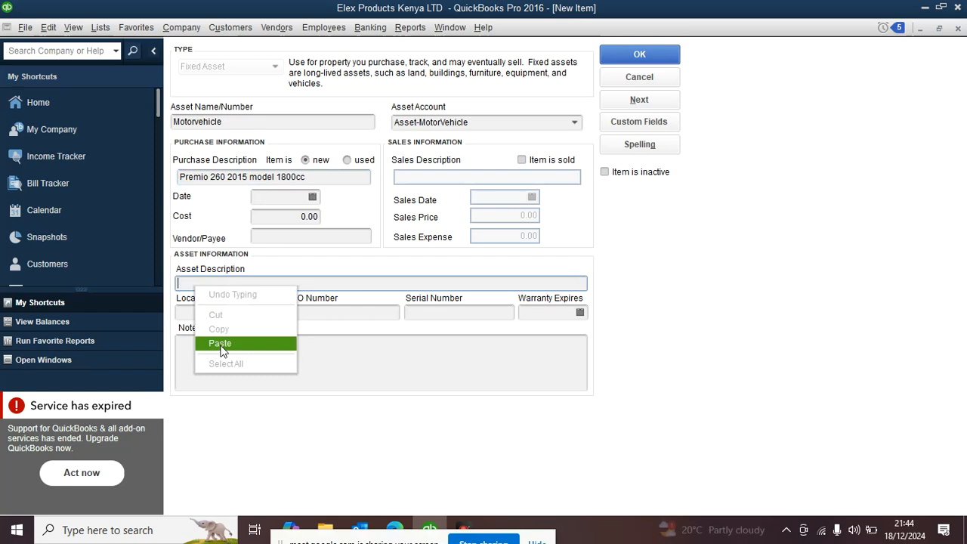
left_click(222, 343)
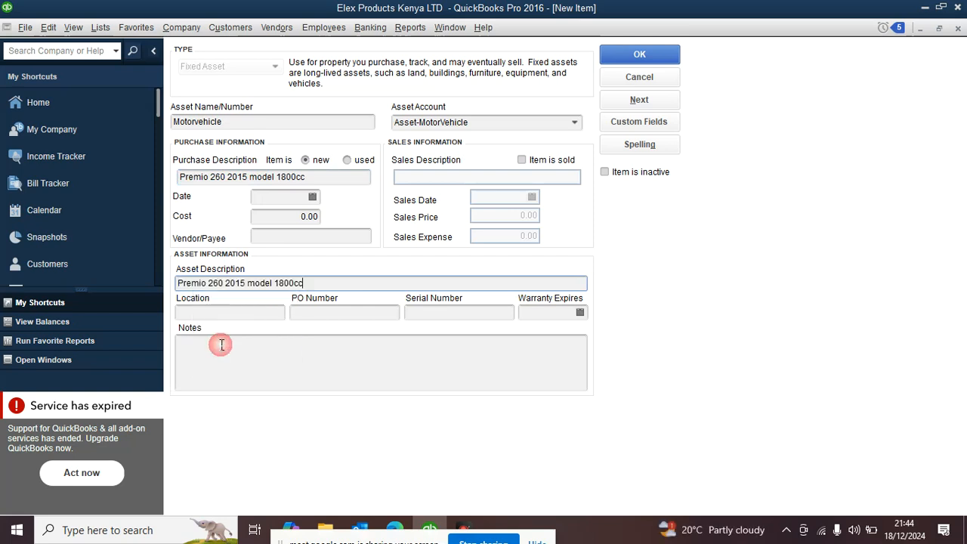
left_click(225, 284)
type(",")
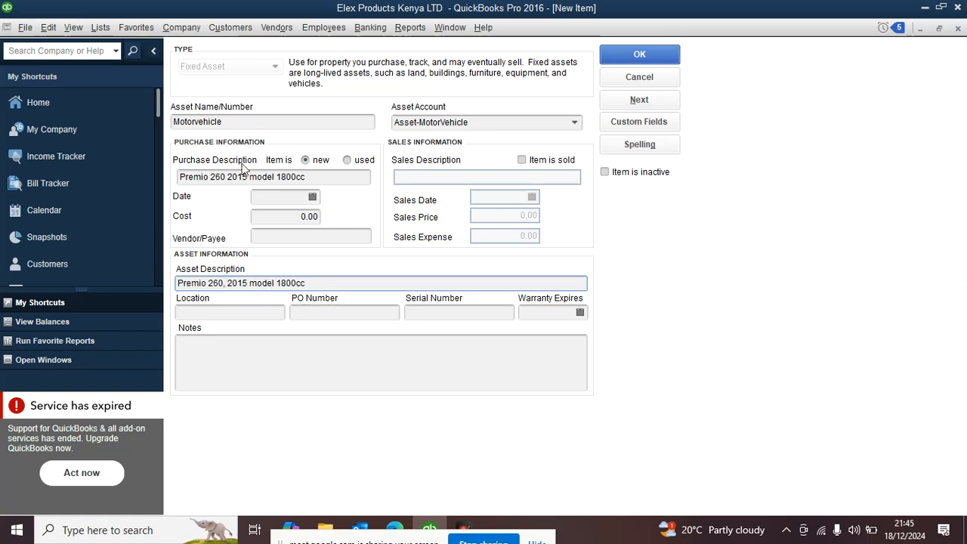
left_click(313, 176)
type(",M")
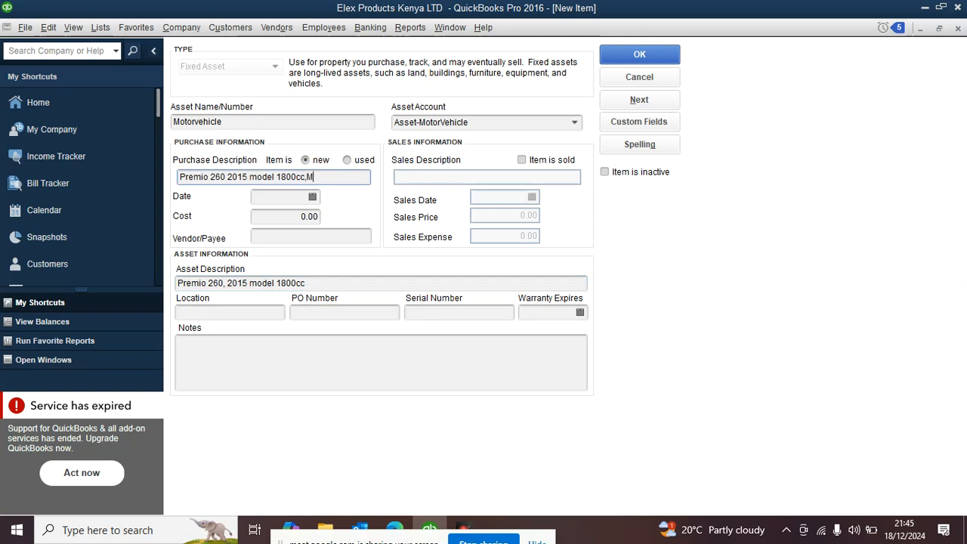
type("anual")
Step: Enter purchase date 18/12/2024, cost 2,000,000.00 and vendor Prestige Motors
left_click(315, 197)
left_click(318, 295)
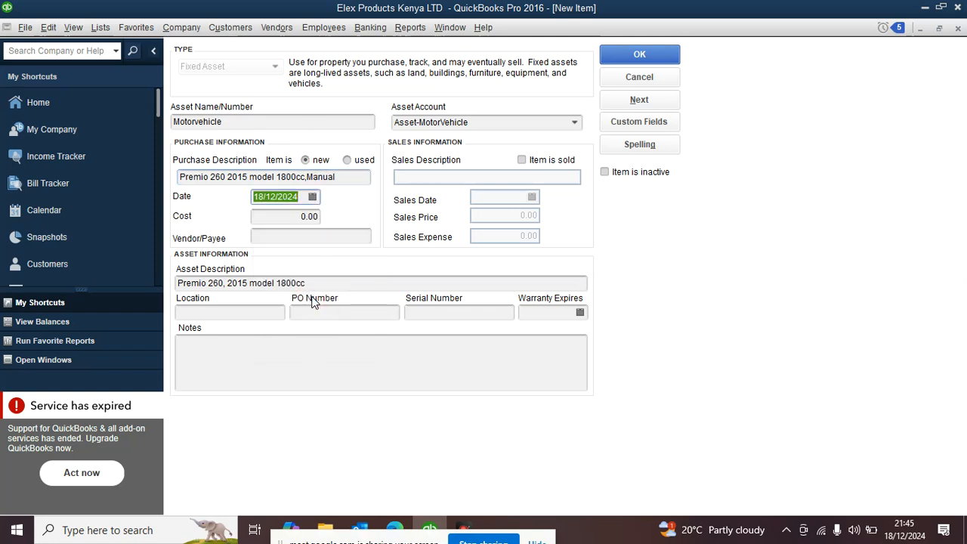
left_click(310, 217)
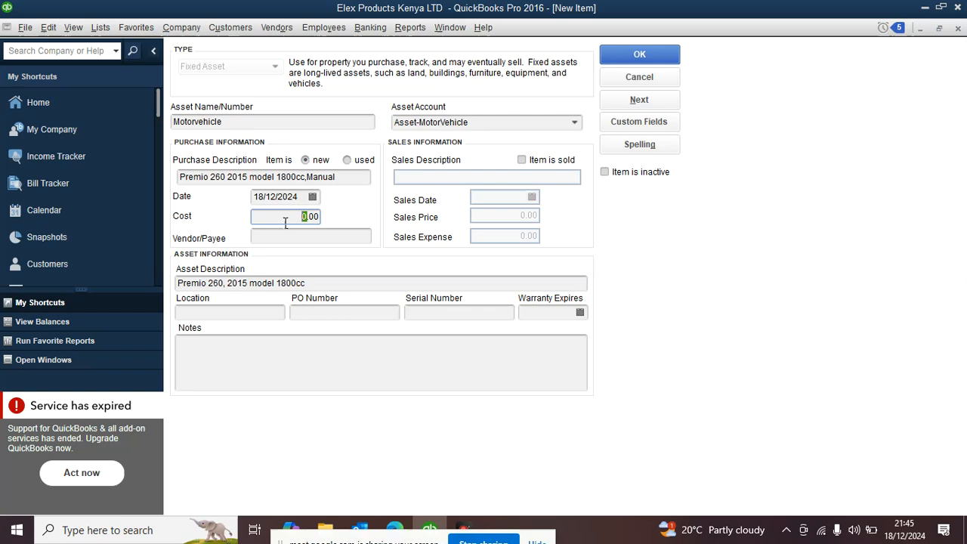
type("2000")
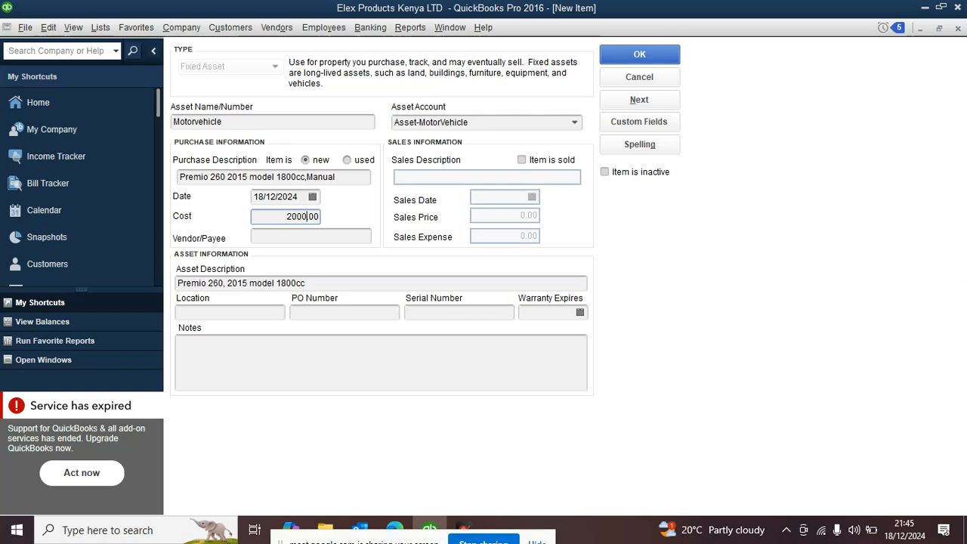
type("0000")
key("BackSpace")
left_click(266, 238)
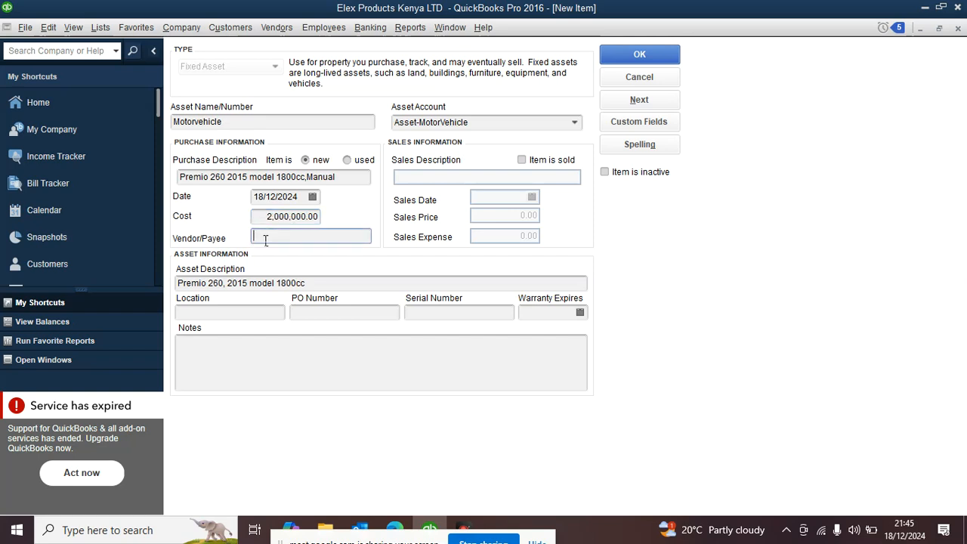
type("Prestige Motors")
left_click(444, 310)
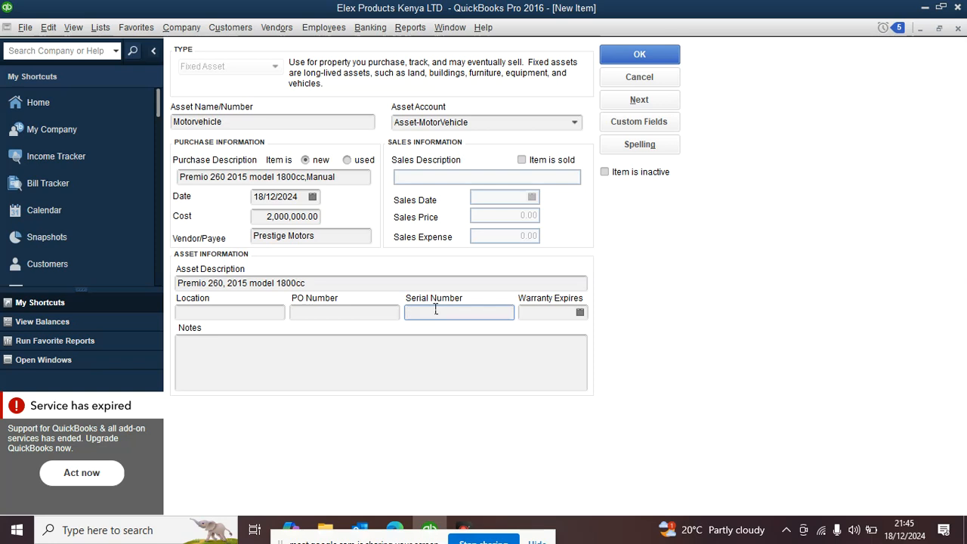
Step: Enter CH123444444 as the asset's serial number
type("cg")
key("BackSpace")
key("BackSpace")
type("CH")
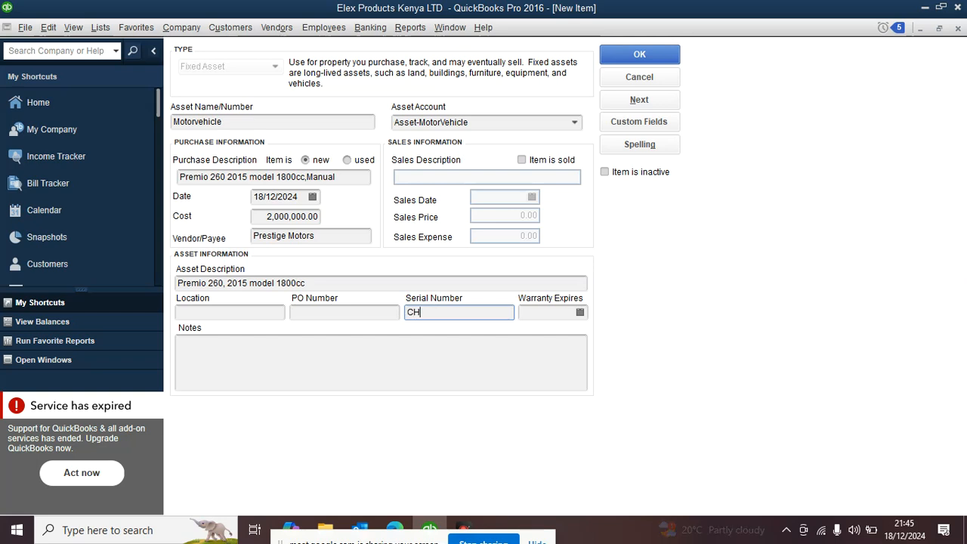
type("123444444")
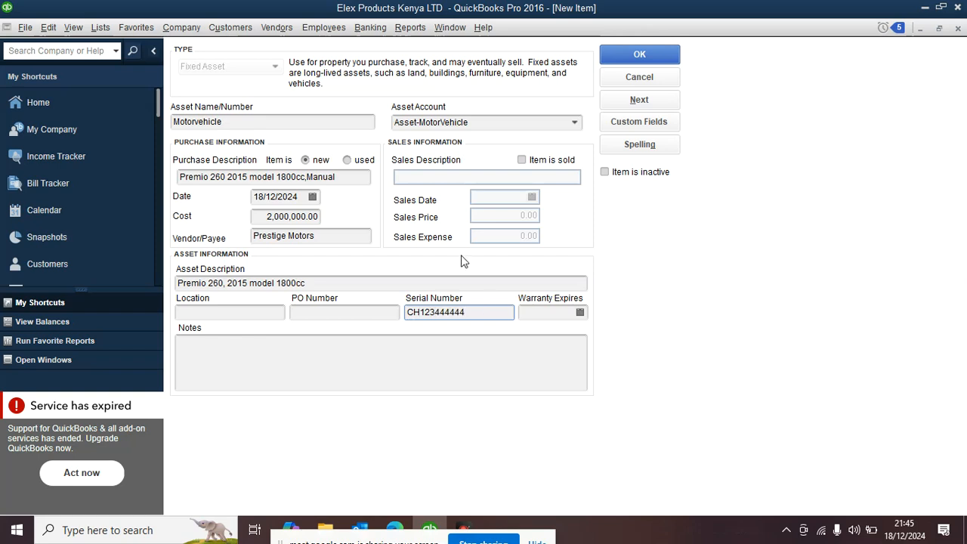
left_click(341, 312)
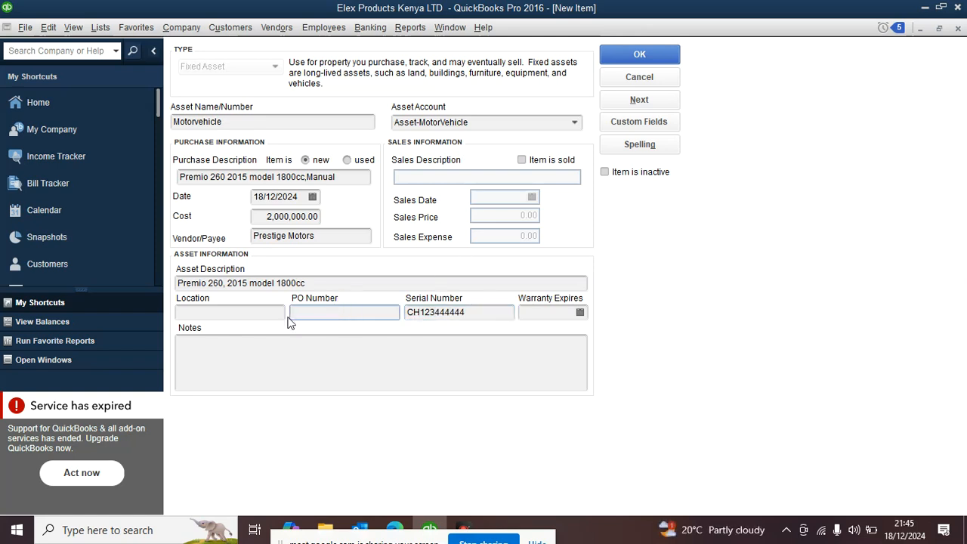
Step: Set the location to 'Kiambu Road,Nairobi Kenya' and save the item, ignoring the spelling check
left_click(227, 313)
type("kIAMBU")
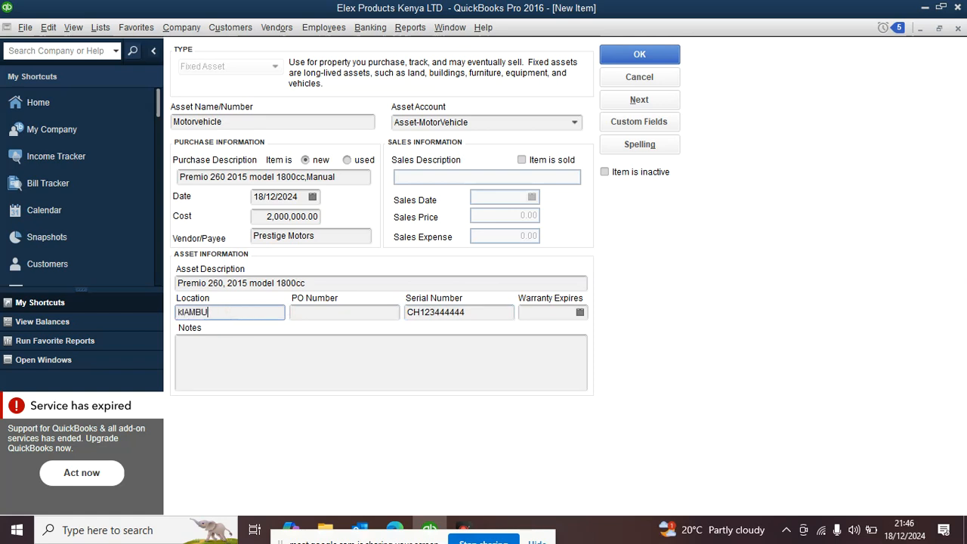
key("BackSpace")
key("BackSpace")
key("BackSpace")
key("BackSpace")
key("BackSpace")
key("BackSpace")
type("Kiambu")
type(" Roat")
key("BackSpace")
type("d,Nairobi Kenya")
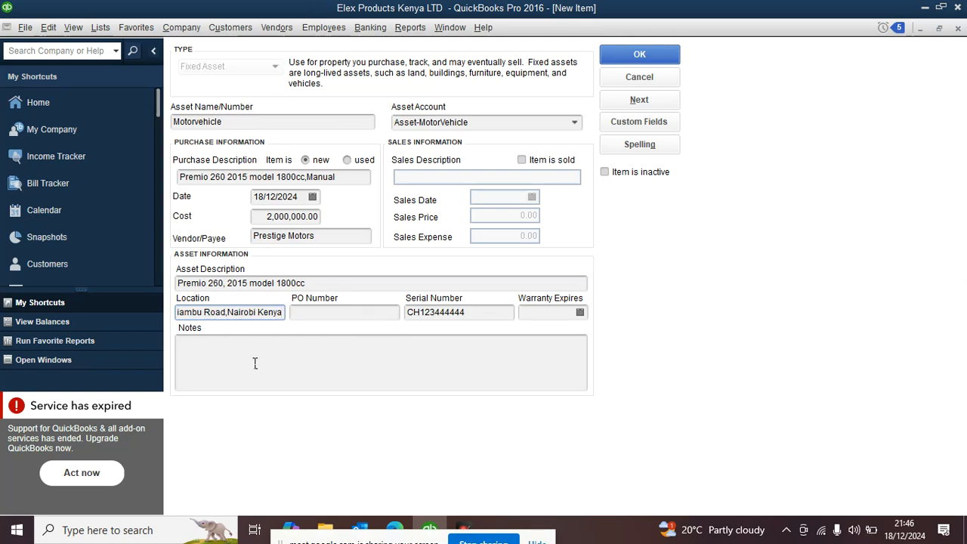
left_click(642, 53)
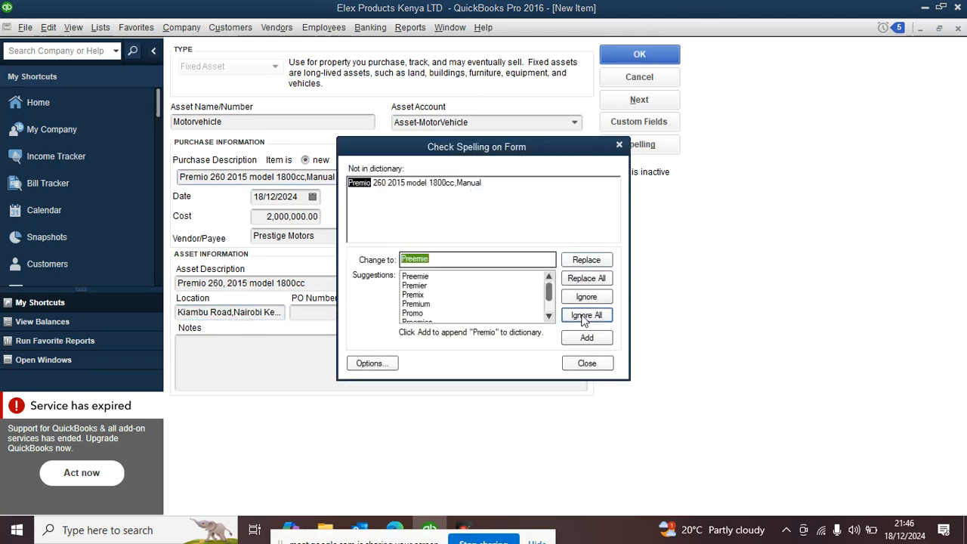
left_click(582, 316)
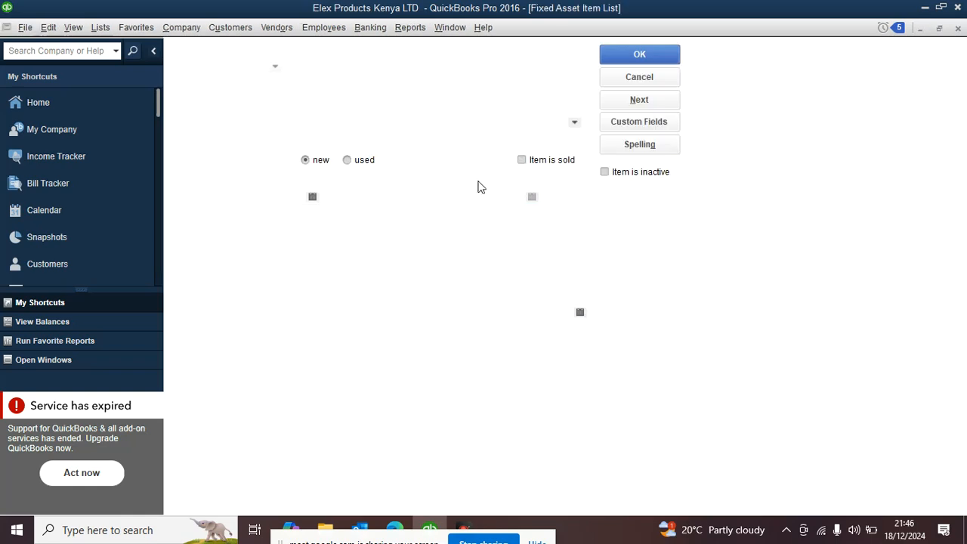
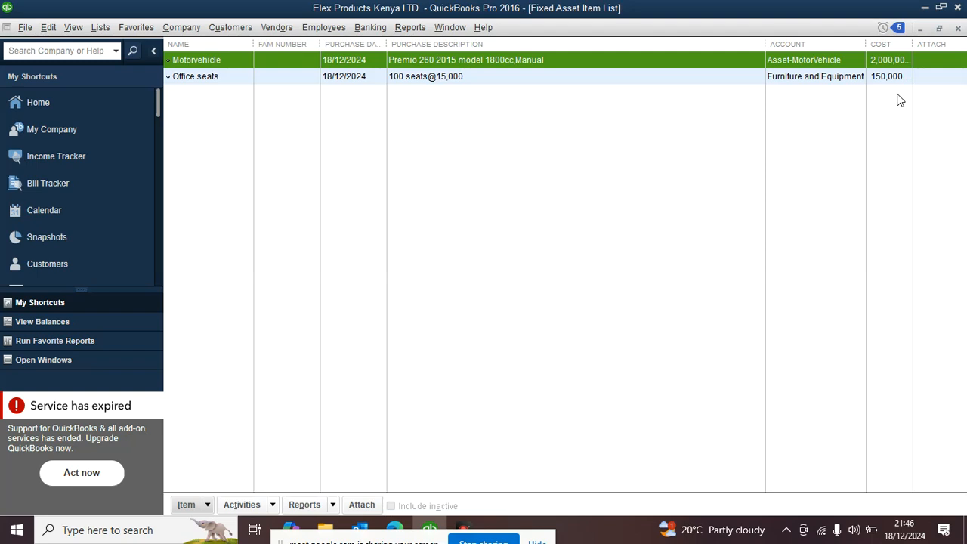
Step: Close the Fixed Asset Item List window to return to the Home page
left_click(957, 28)
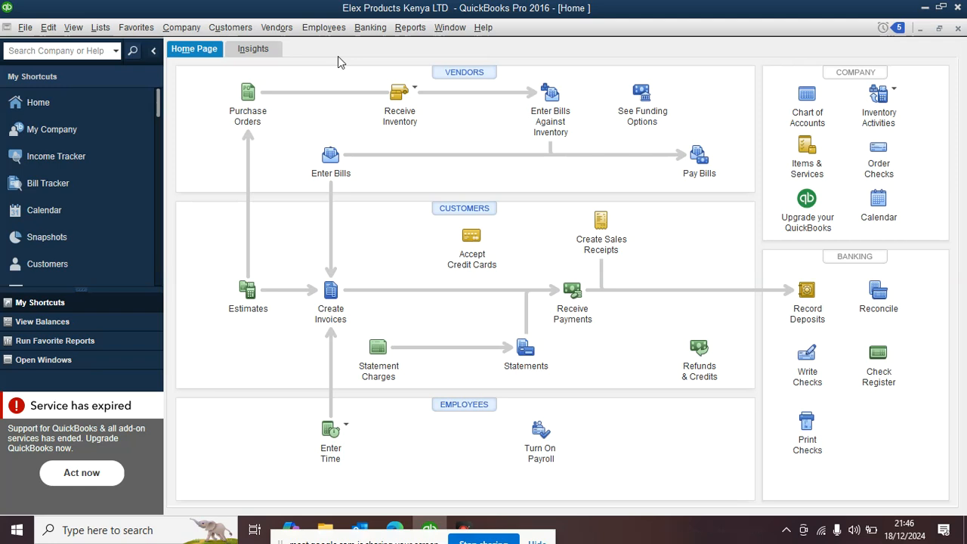
Step: Open Reports > Company & Financial > Balance Sheet Detail and dismiss the collapsed-transactions note
left_click(411, 29)
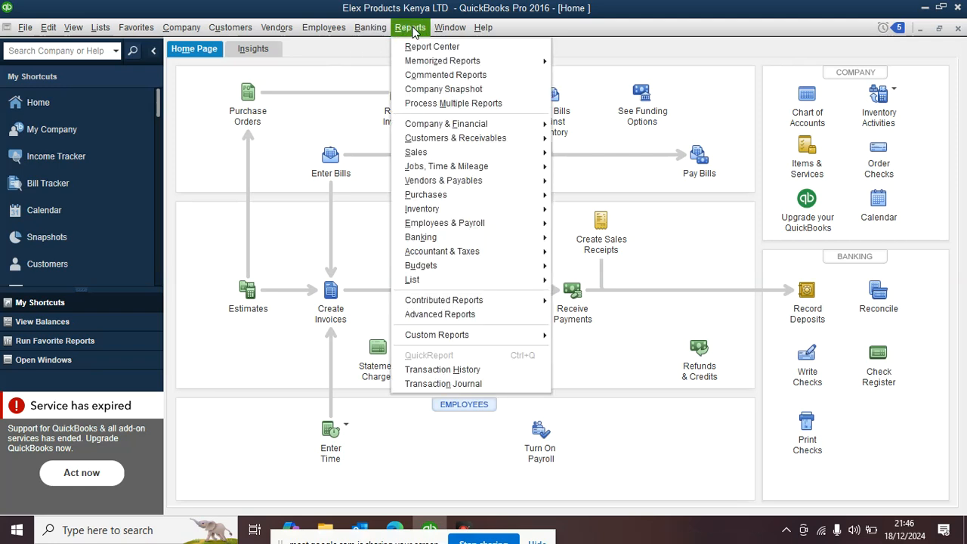
mouse_move(411, 27)
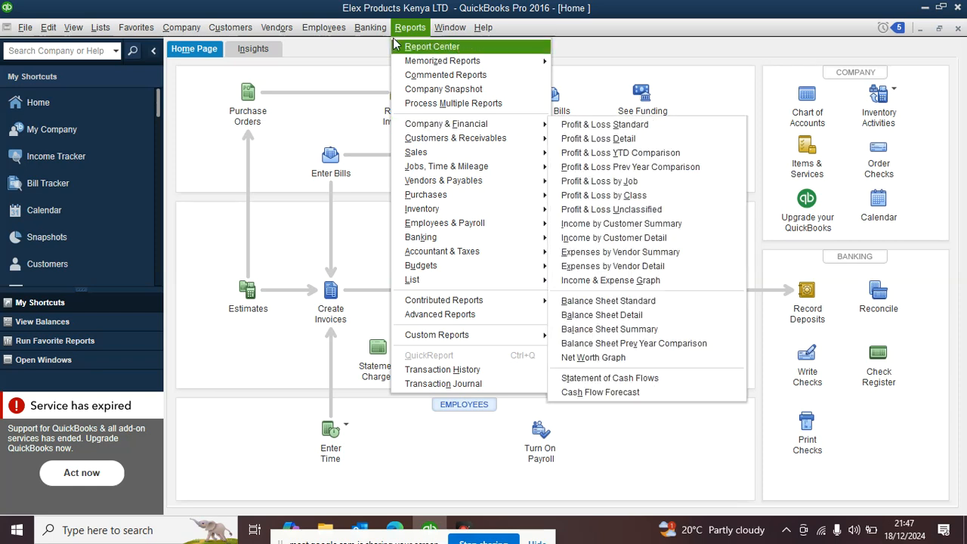
mouse_move(481, 129)
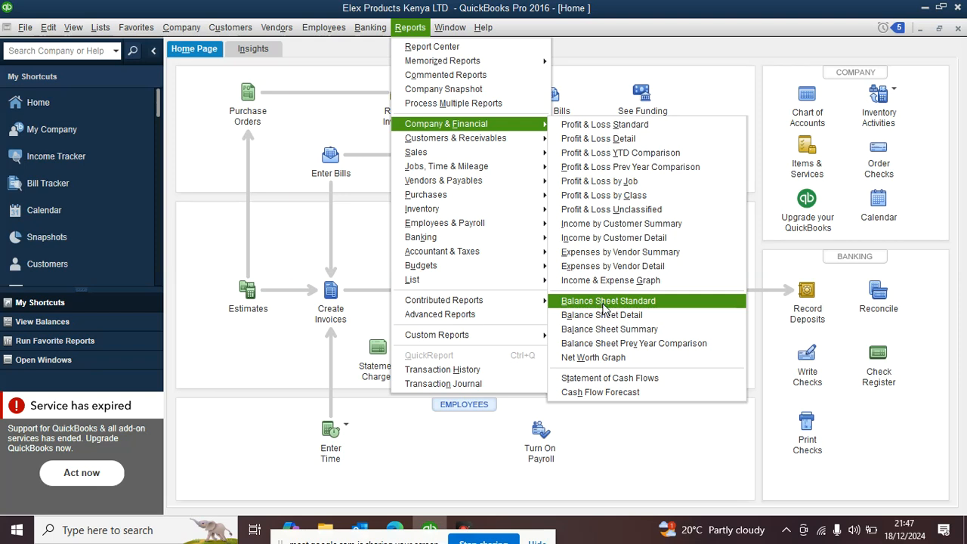
left_click(607, 315)
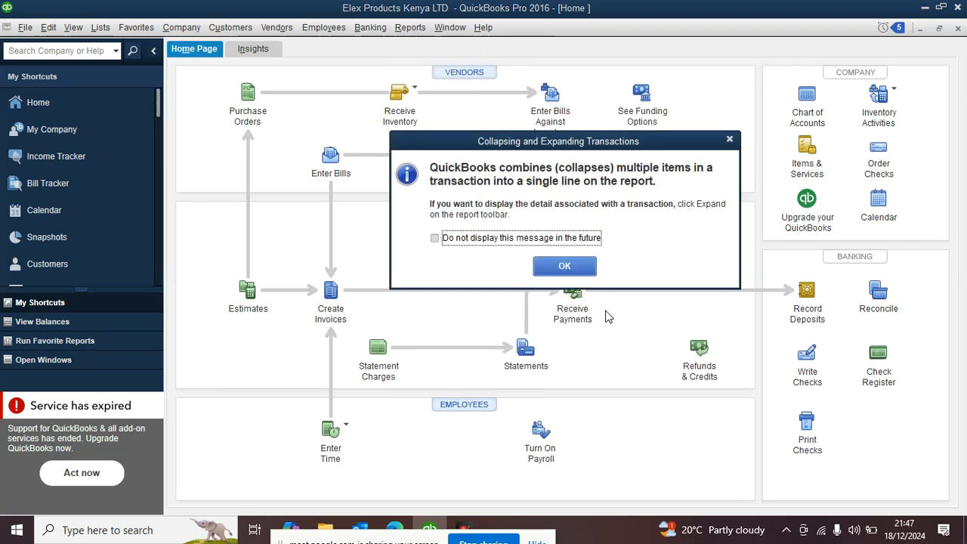
left_click(592, 268)
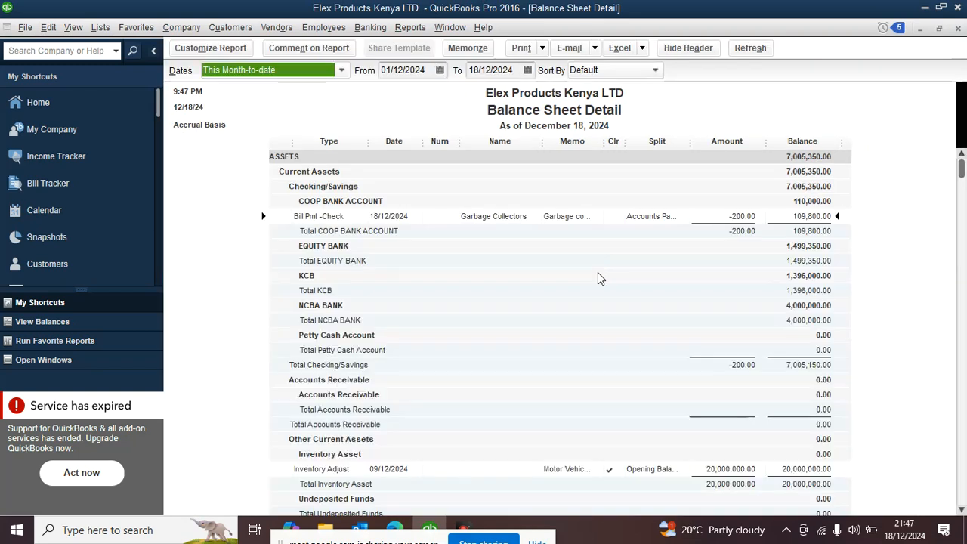
scroll(609, 395, "down", 3)
scroll(604, 404, "down", 12)
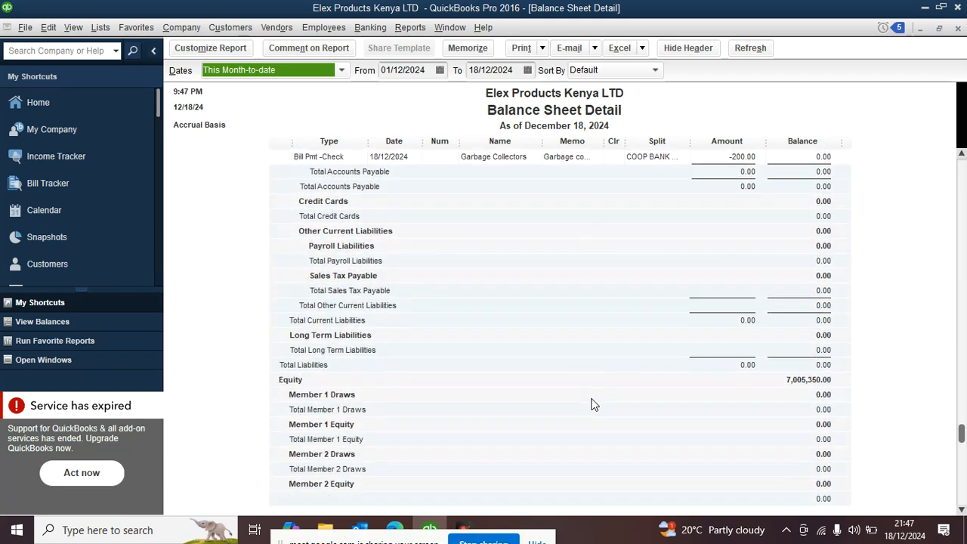
scroll(593, 405, "down", 3)
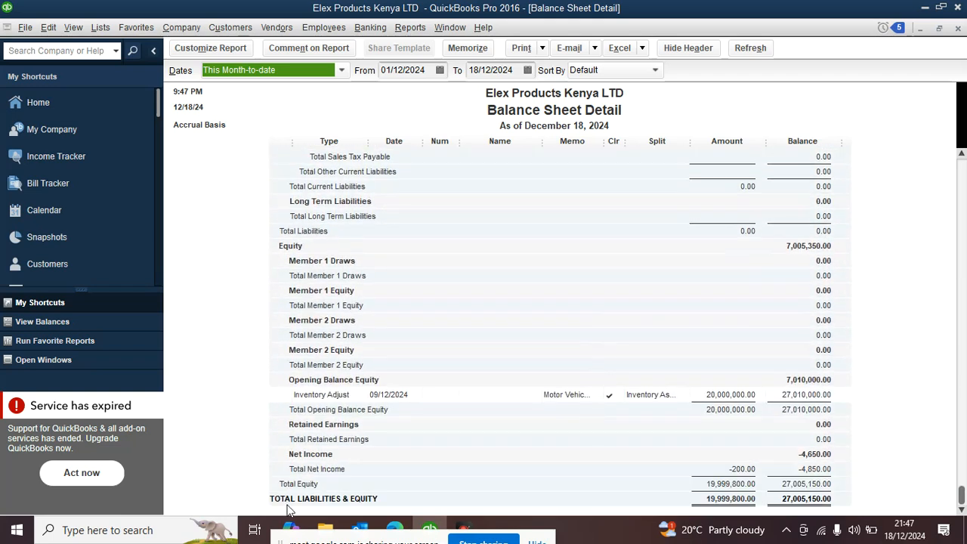
scroll(726, 470, "up", 2)
scroll(726, 486, "down", 2)
scroll(574, 414, "up", 2)
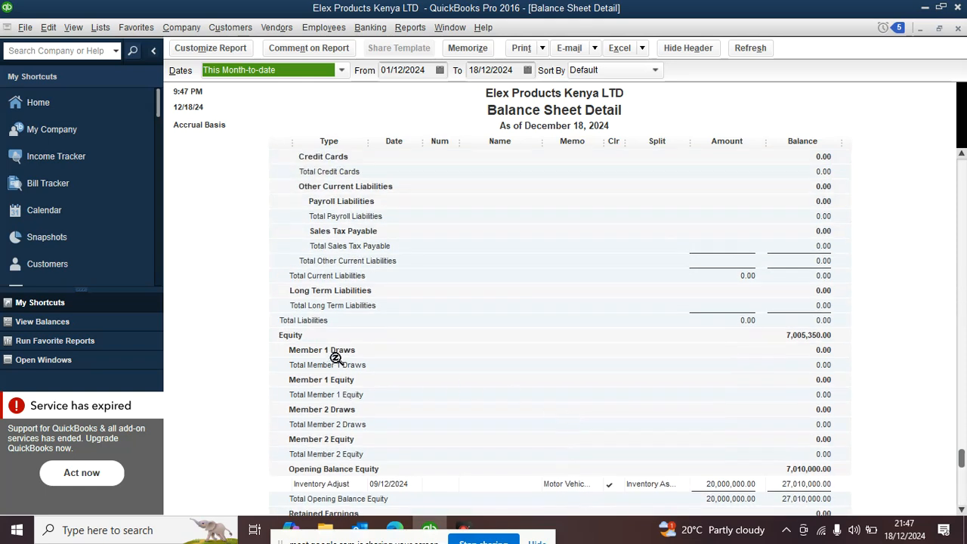
scroll(546, 367, "up", 3)
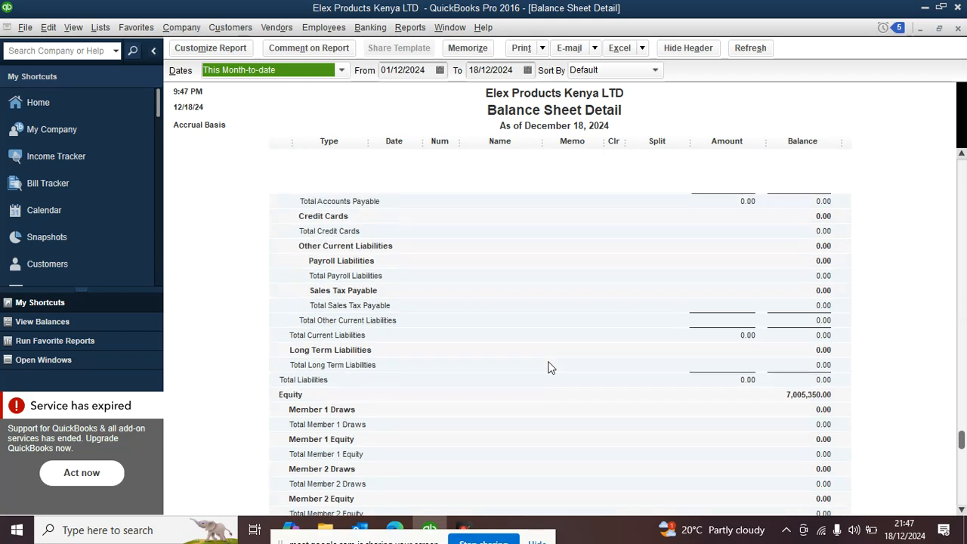
scroll(551, 367, "up", 2)
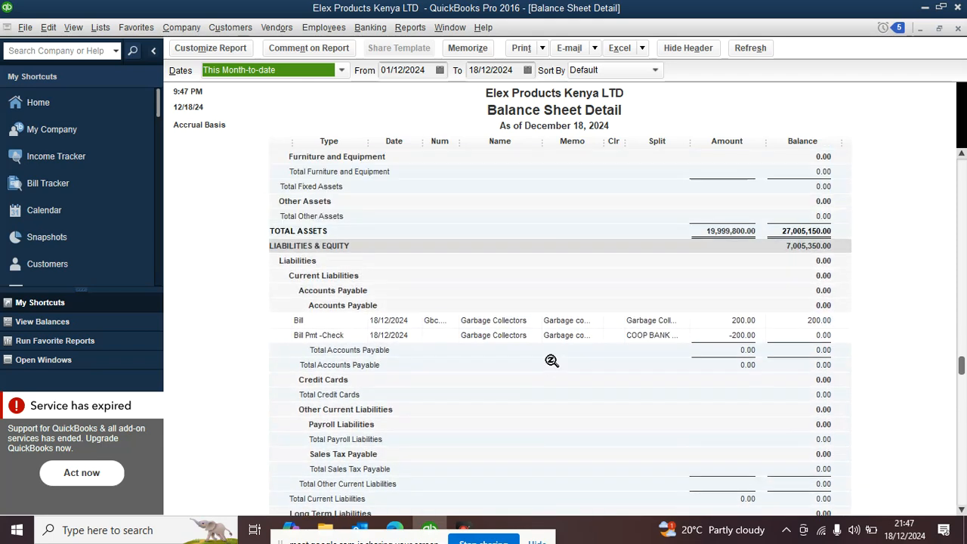
scroll(377, 245, "up", 1)
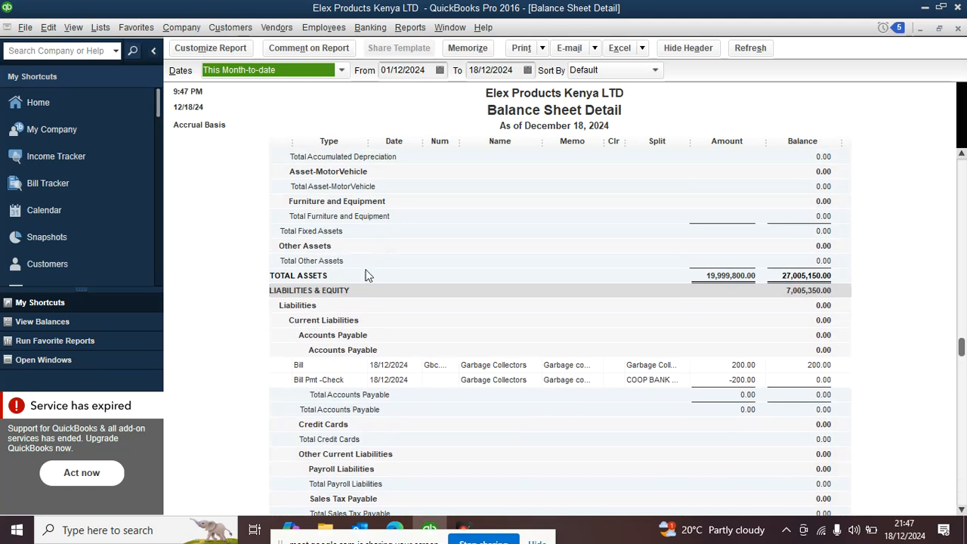
scroll(409, 293, "up", 3)
scroll(409, 293, "up", 7)
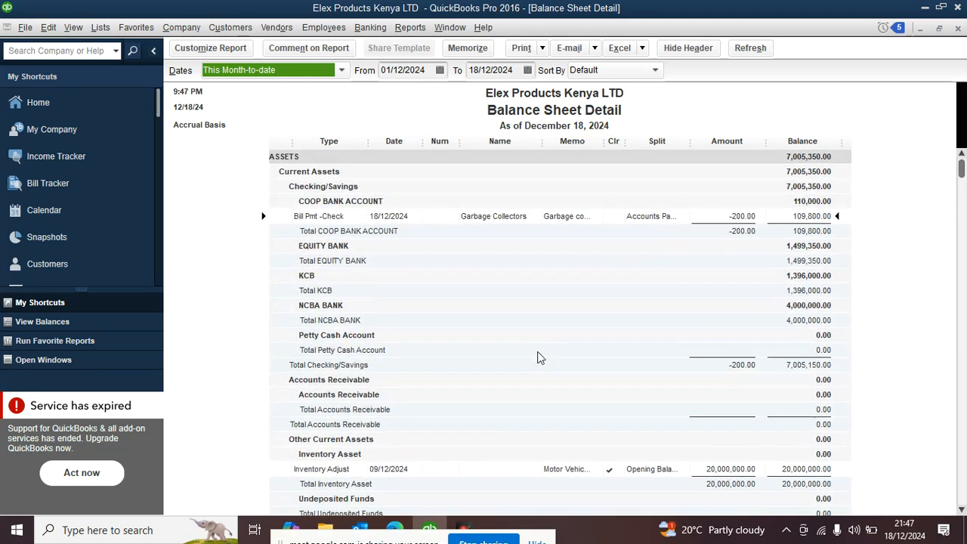
left_click(325, 173)
left_click(495, 215)
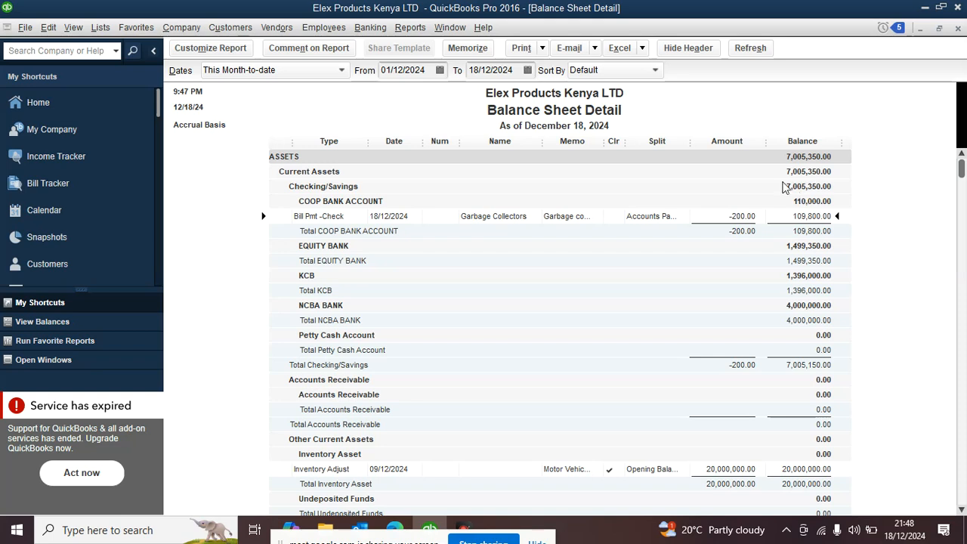
left_click(349, 261)
scroll(295, 350, "down", 2)
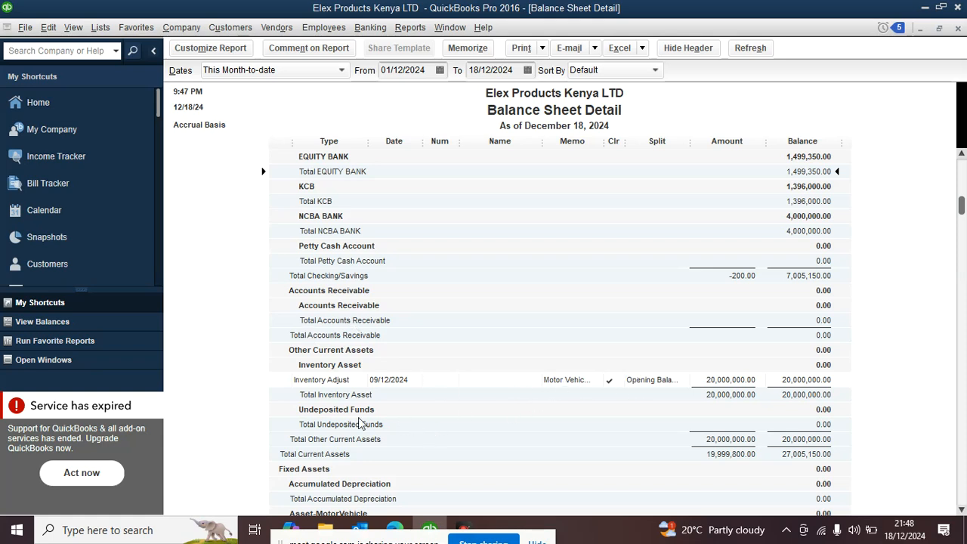
scroll(359, 423, "down", 1)
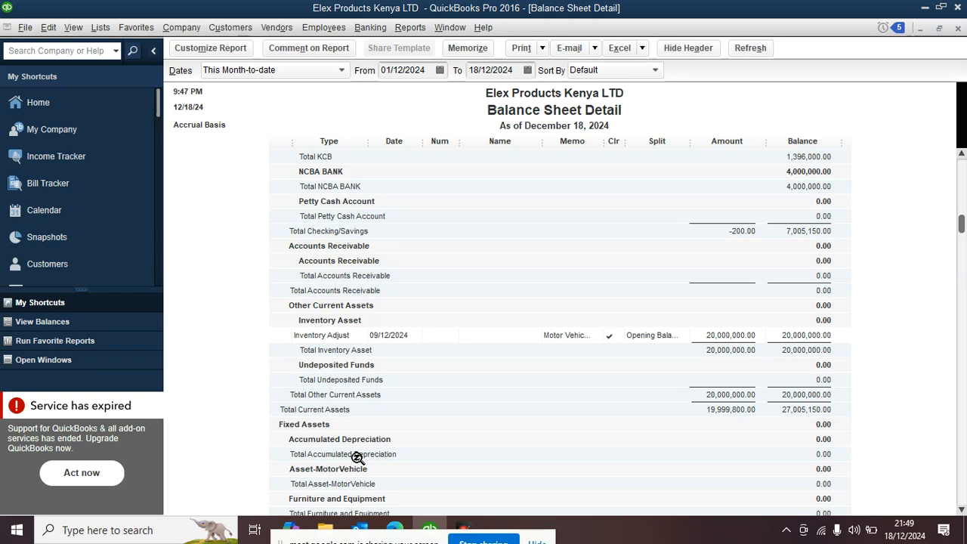
scroll(359, 459, "down", 2)
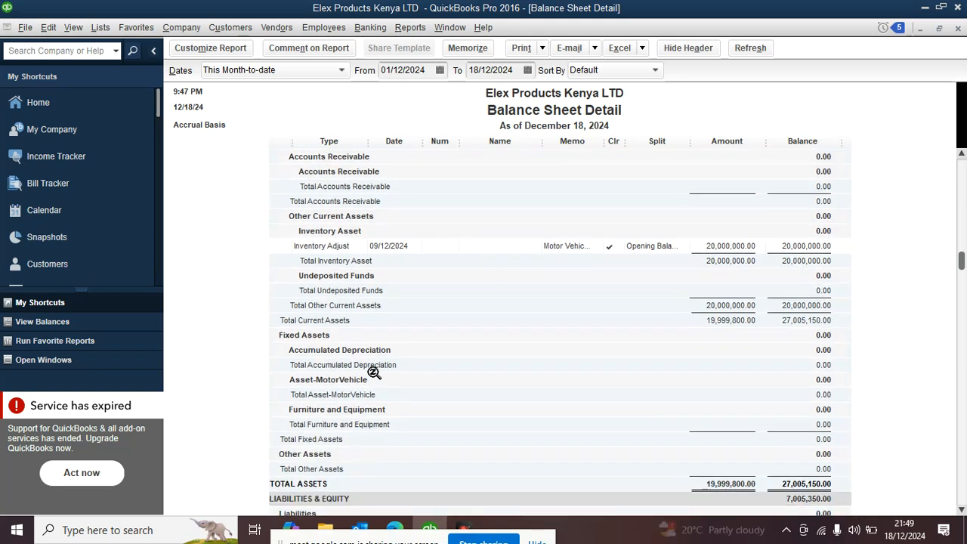
scroll(375, 414, "down", 2)
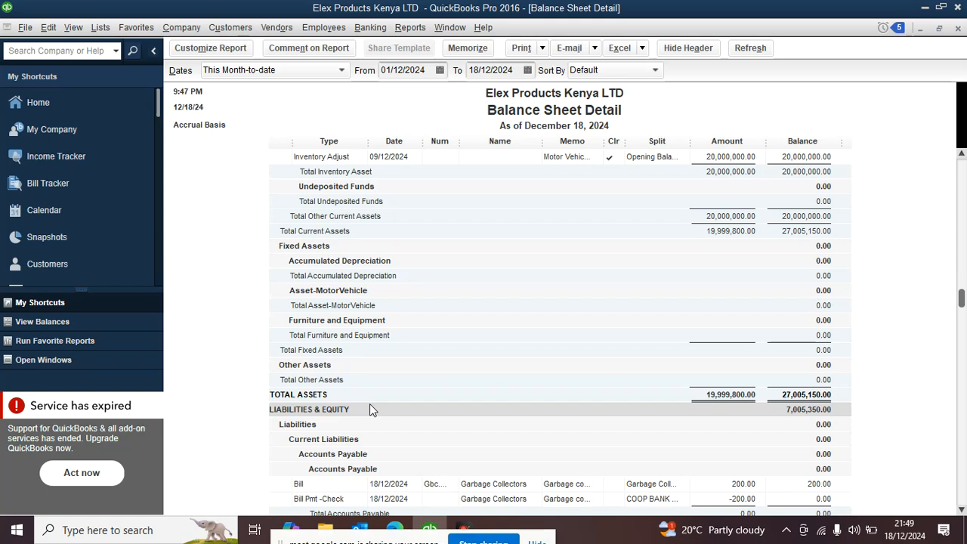
scroll(587, 350, "down", 3)
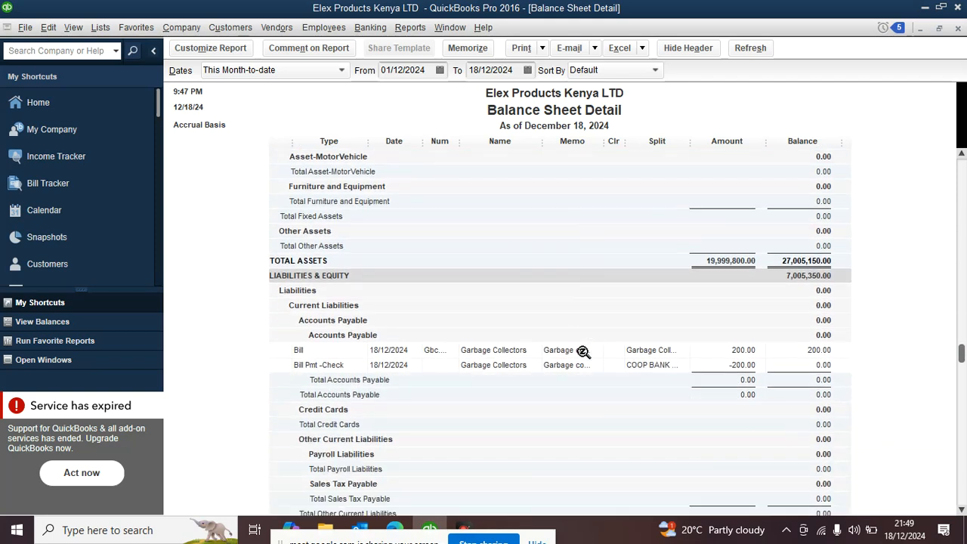
scroll(353, 382, "down", 1)
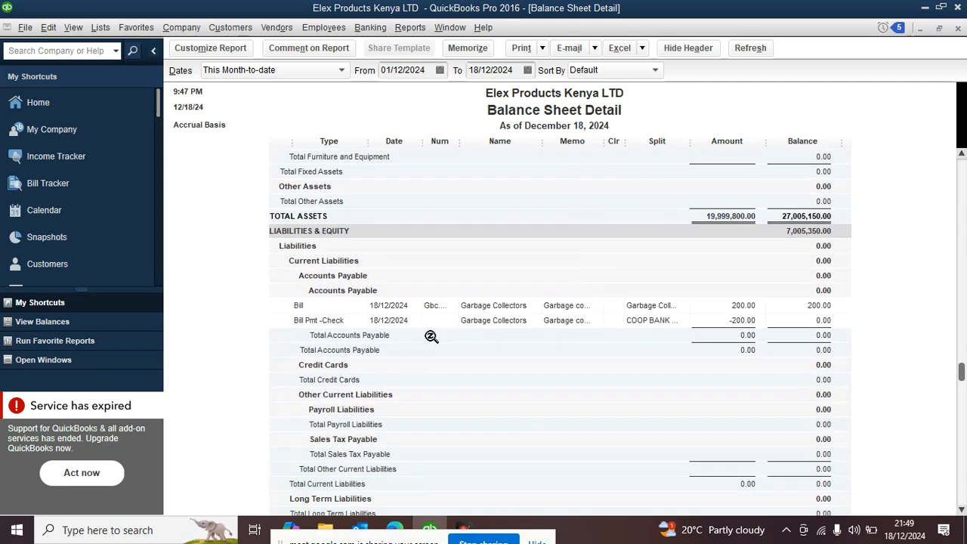
left_click(807, 305)
scroll(381, 372, "down", 3)
scroll(382, 371, "up", 3)
scroll(350, 379, "down", 2)
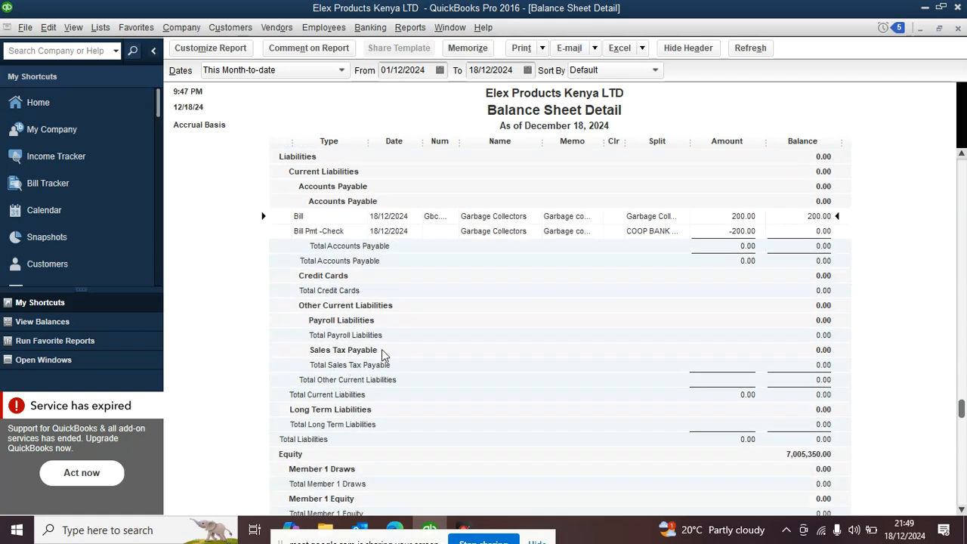
scroll(384, 366, "down", 4)
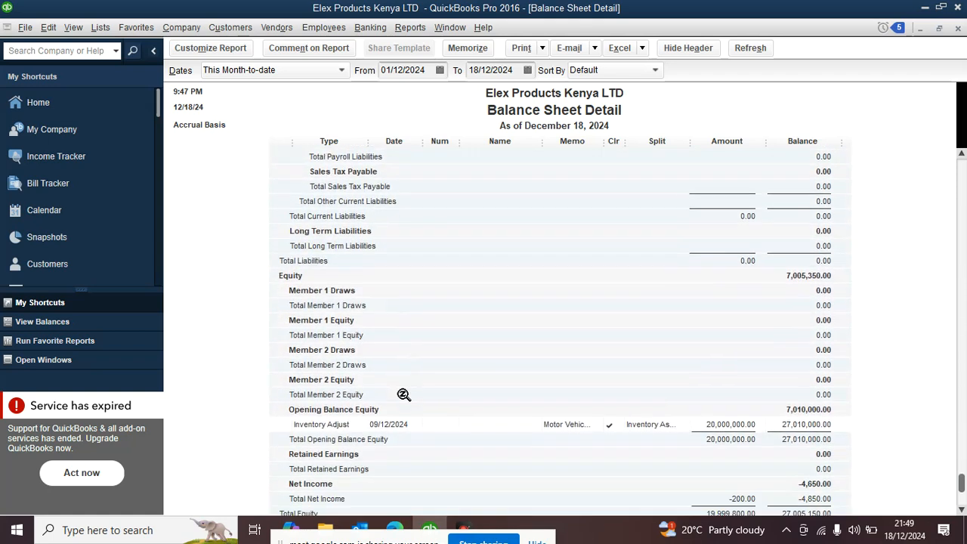
scroll(403, 394, "down", 1)
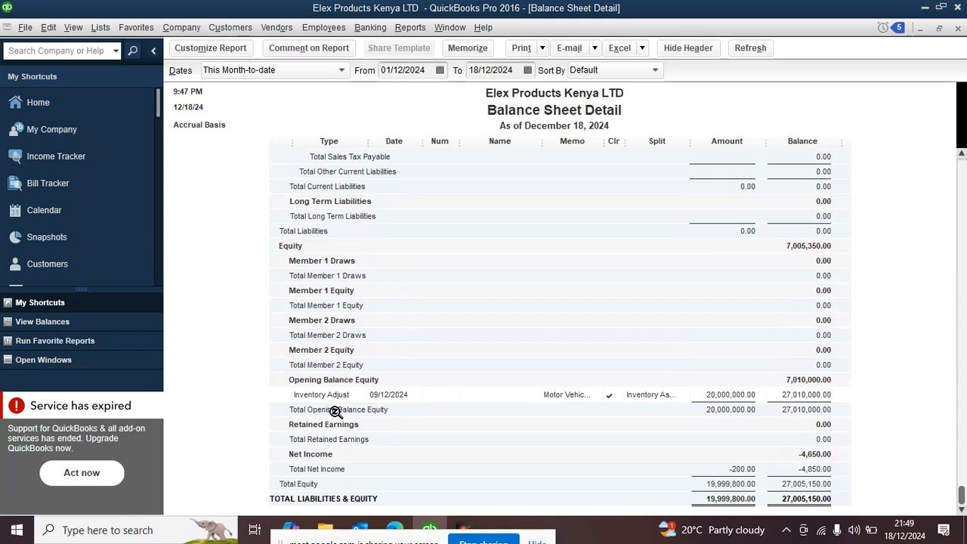
scroll(596, 415, "up", 7)
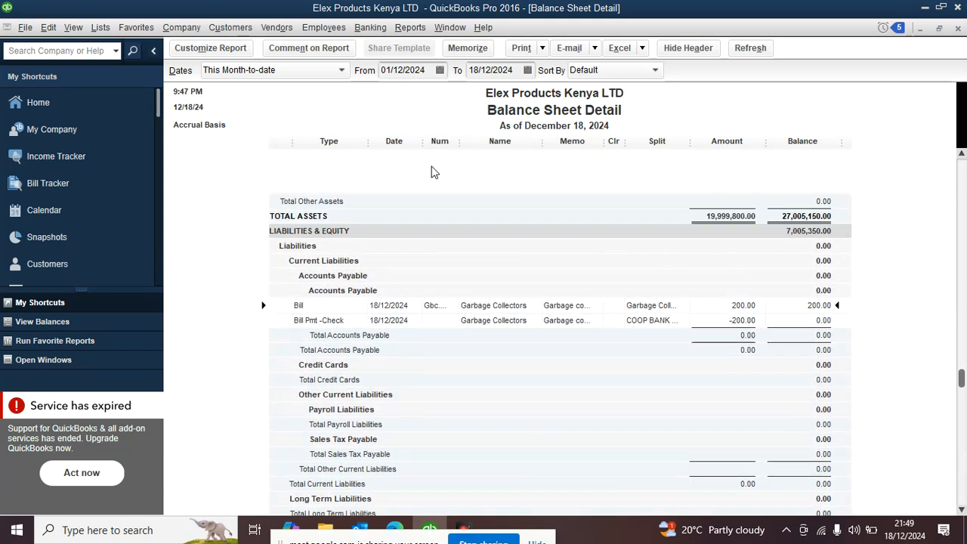
scroll(435, 173, "up", 5)
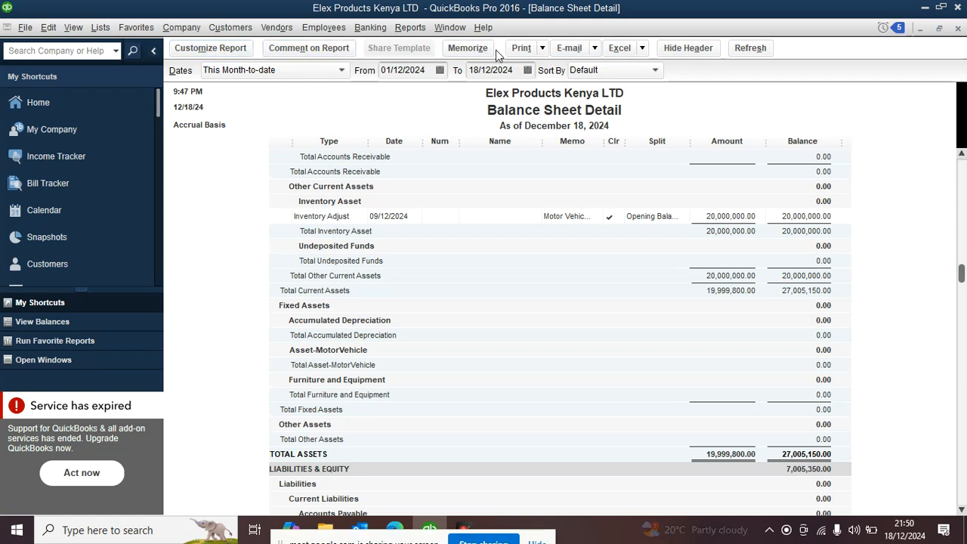
Step: Start saving the Balance Sheet Detail report as a PDF named 'financial position'
left_click(519, 47)
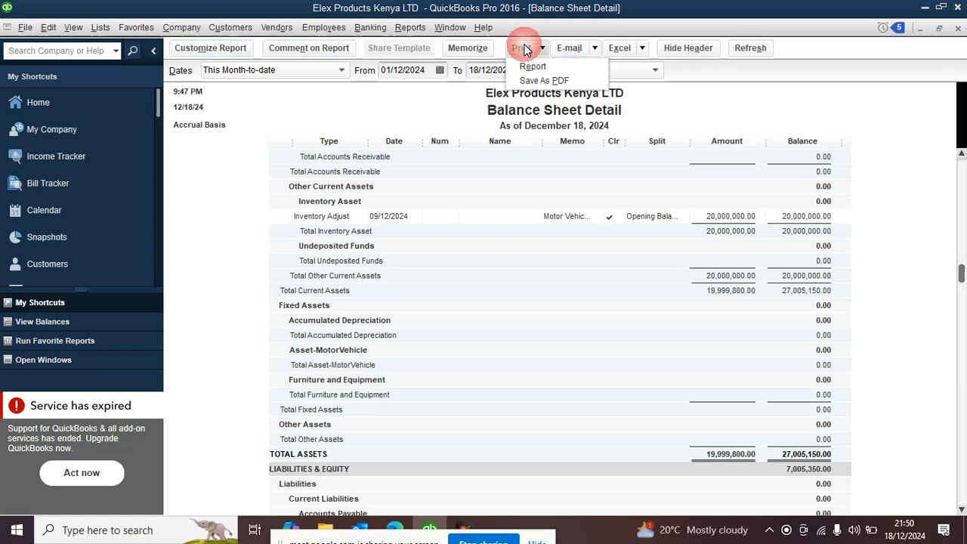
left_click(531, 80)
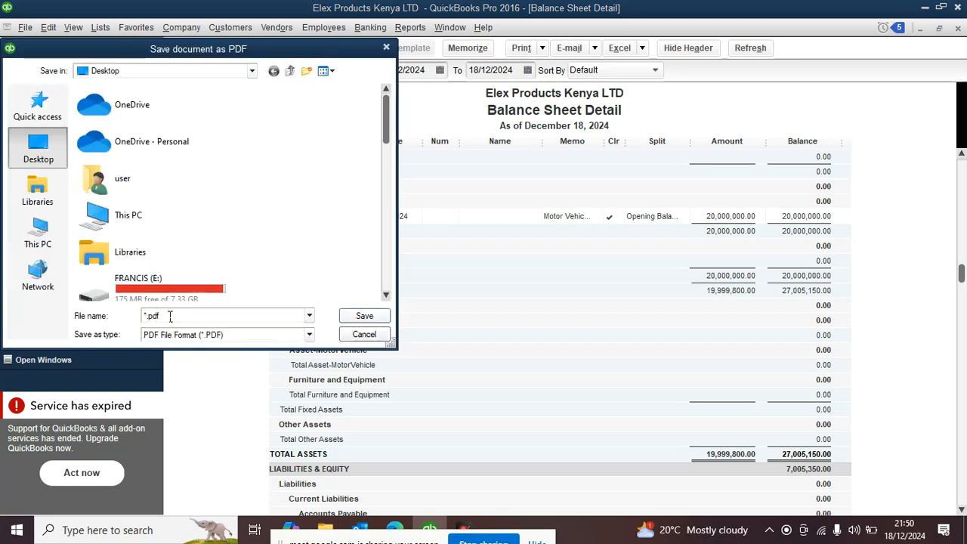
type("financial position")
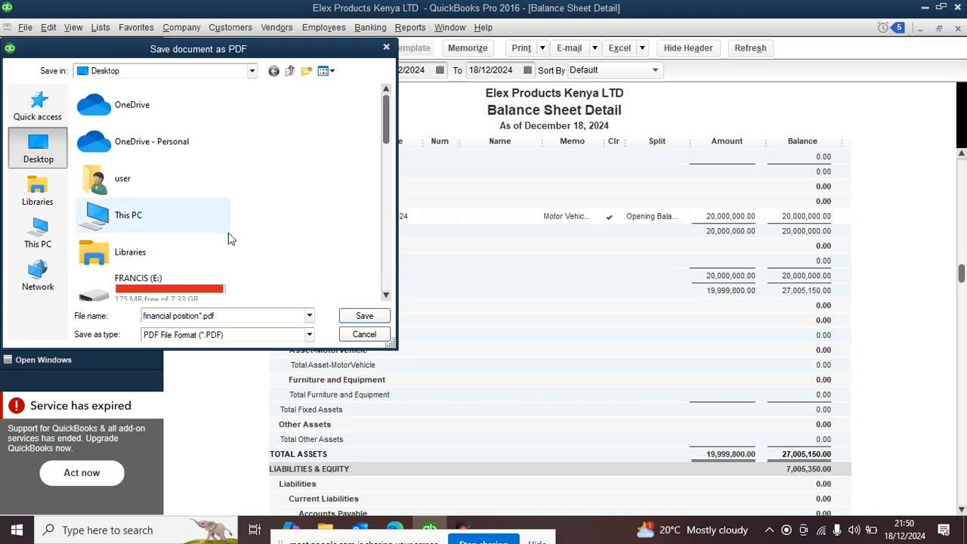
Step: Choose Desktop under This PC as the PDF location and attempt the save repeatedly
left_click(40, 227)
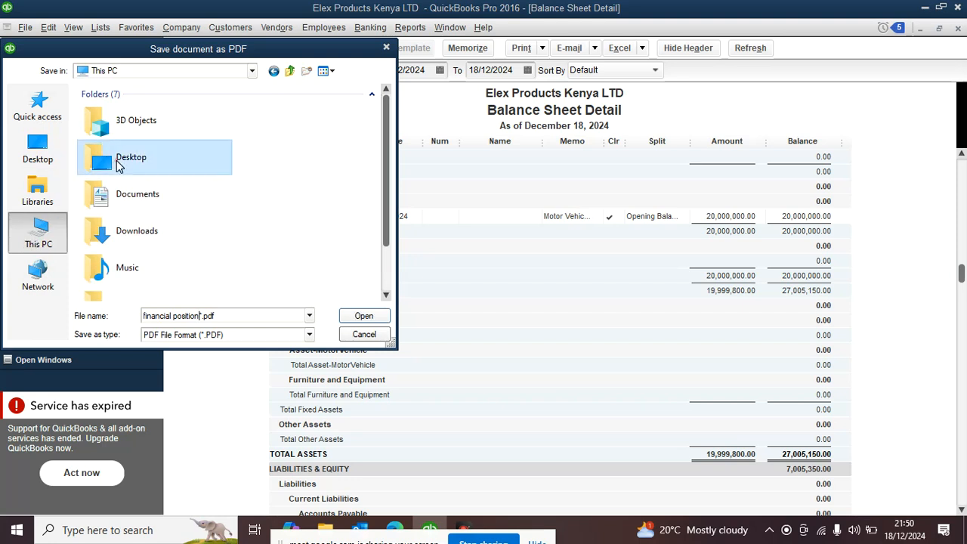
double_click(114, 158)
left_click(358, 319)
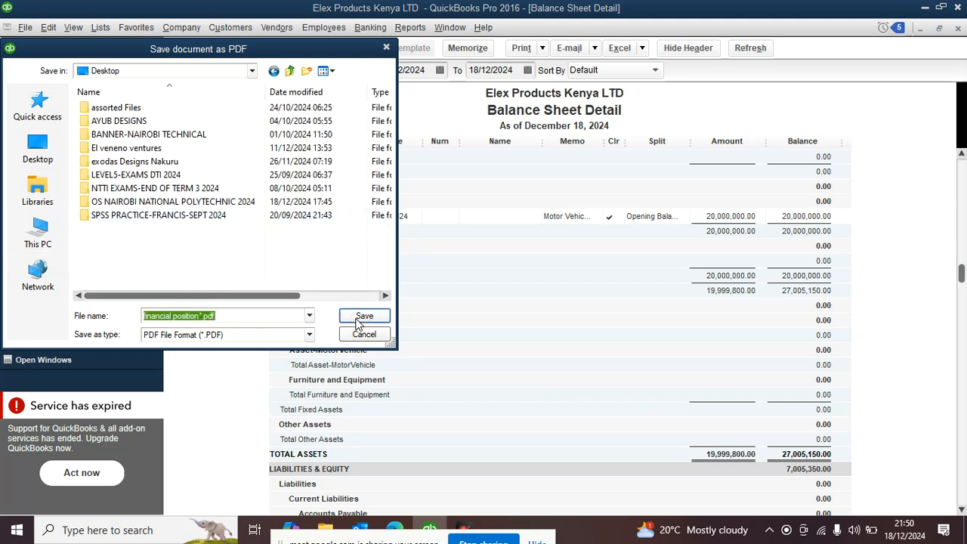
left_click(359, 319)
left_click(358, 318)
left_click(359, 318)
left_click(359, 319)
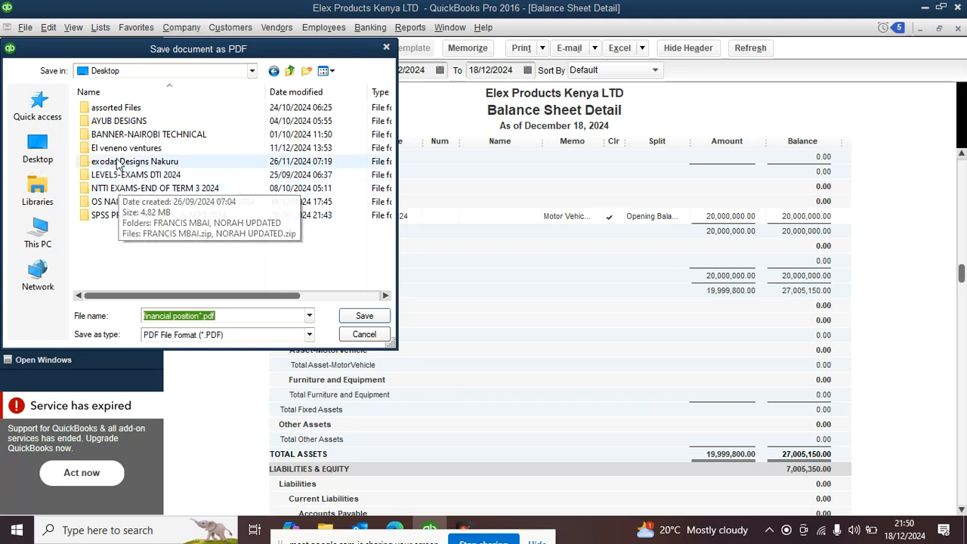
Step: Create a Desktop folder 'qb training nov 2024', open it, and try saving the PDF there
right_click(112, 234)
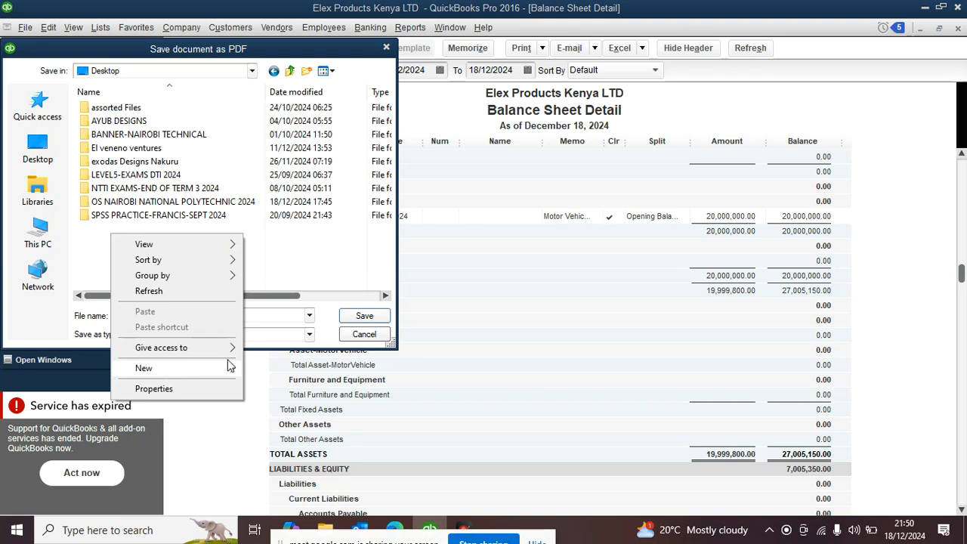
left_click(226, 367)
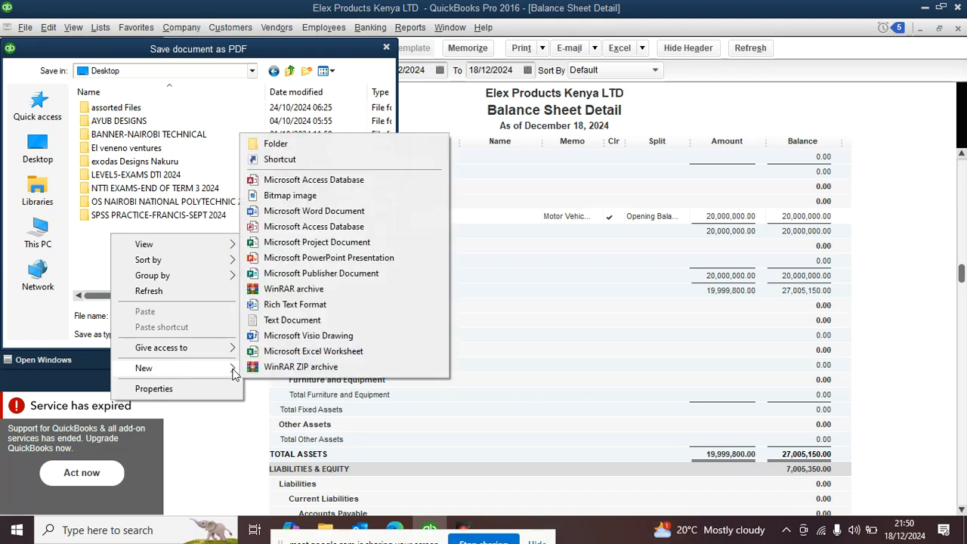
left_click(263, 146)
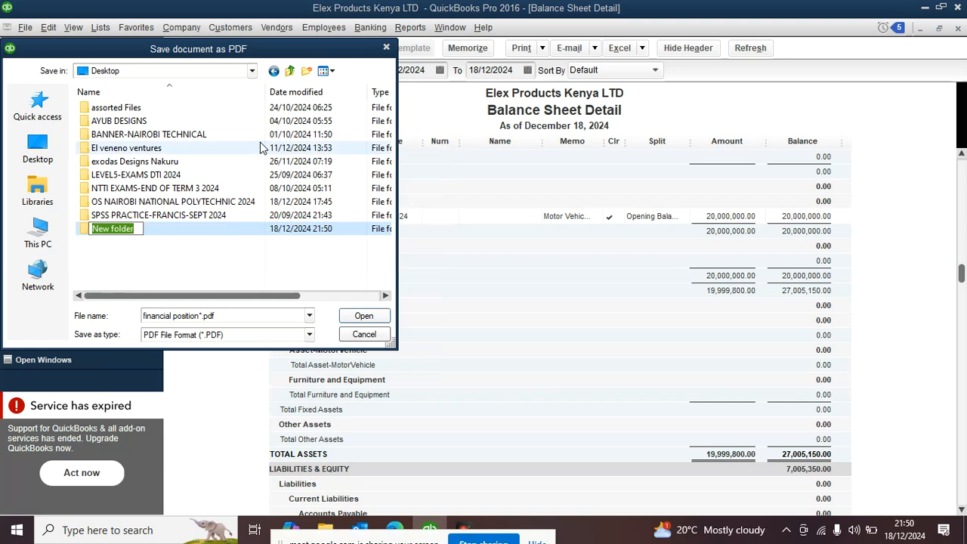
type("q")
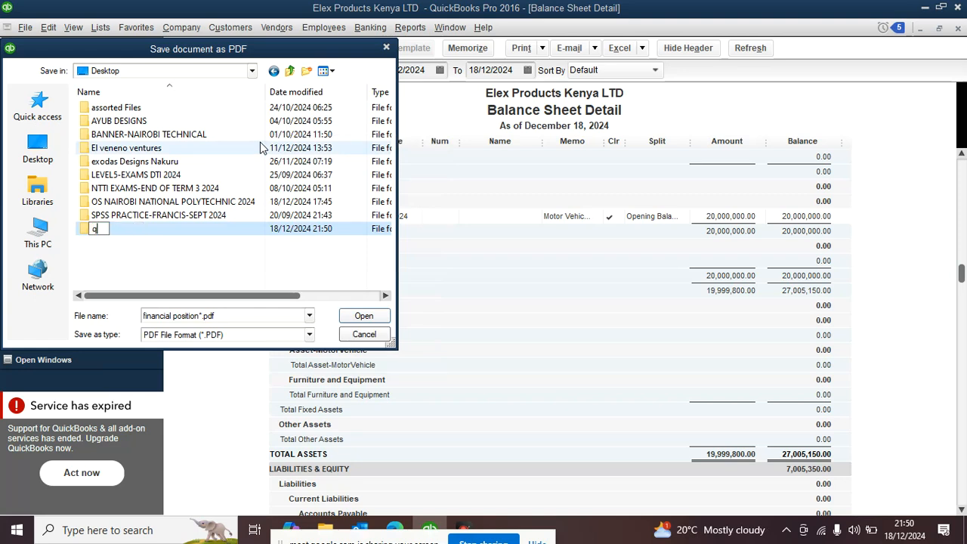
type("b training")
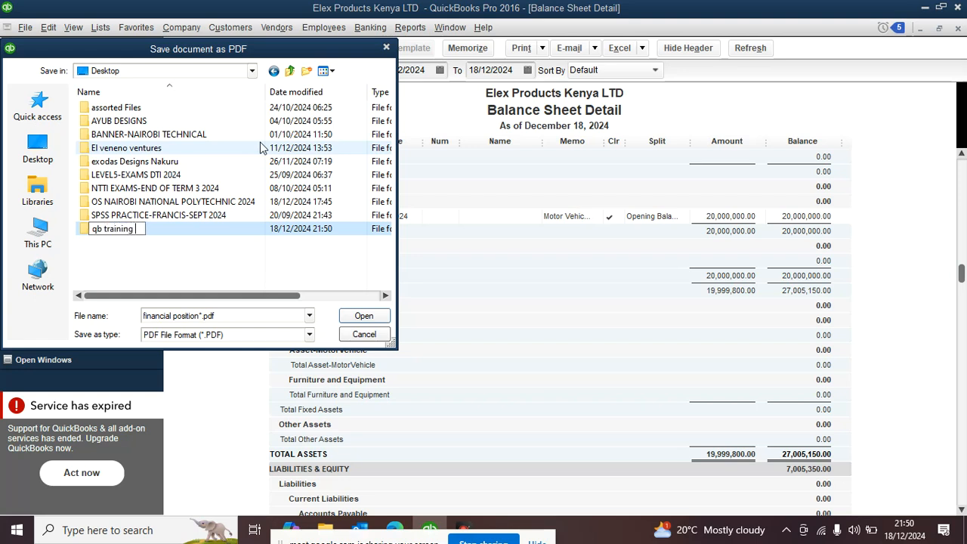
type(" nov 2024")
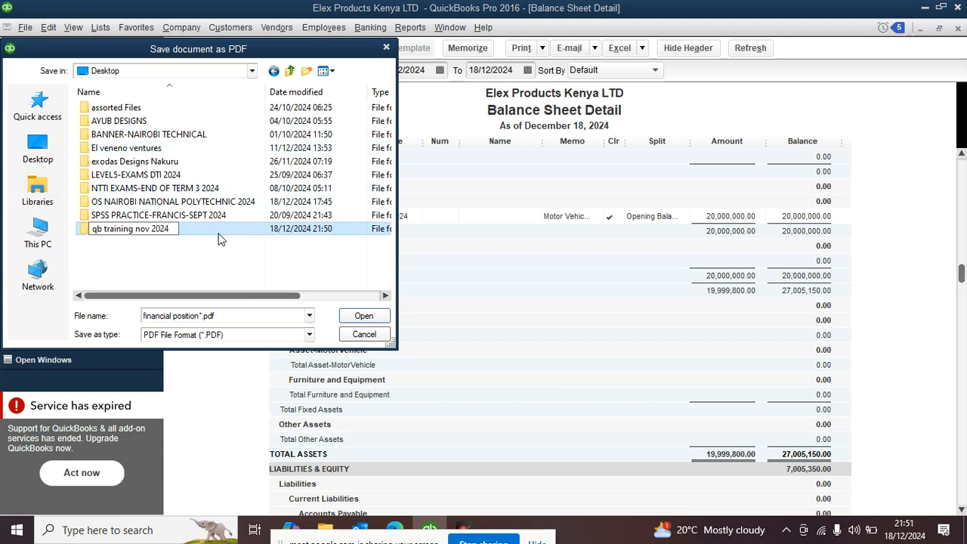
double_click(185, 228)
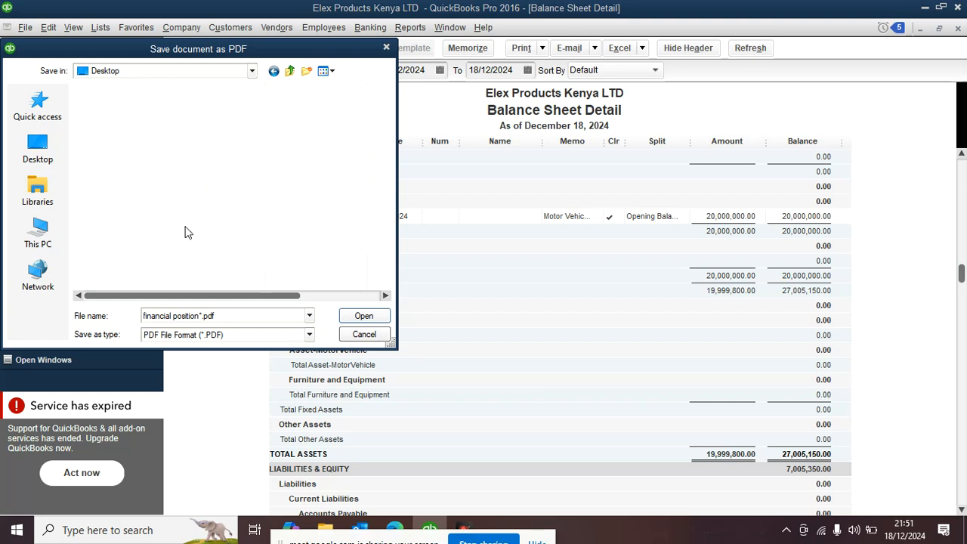
left_click(352, 321)
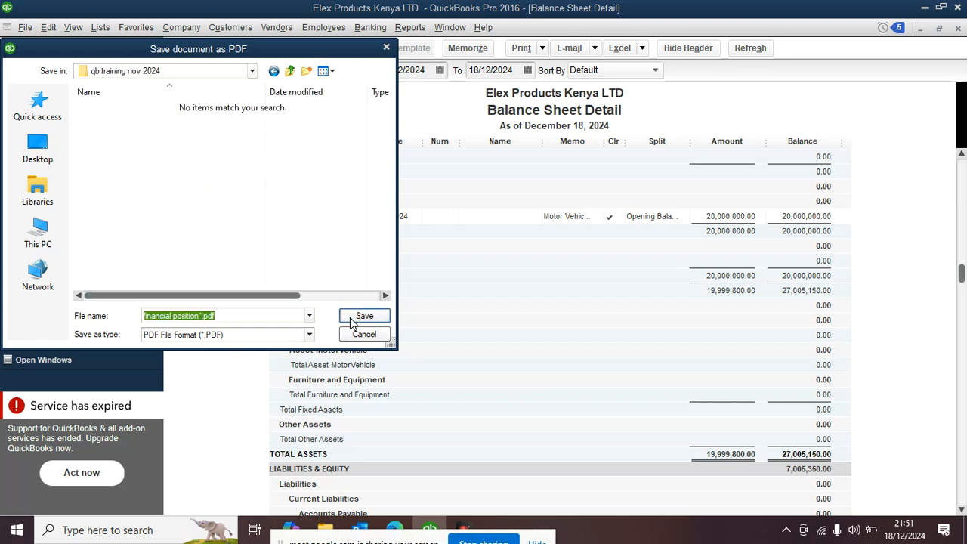
left_click(350, 320)
left_click(323, 319)
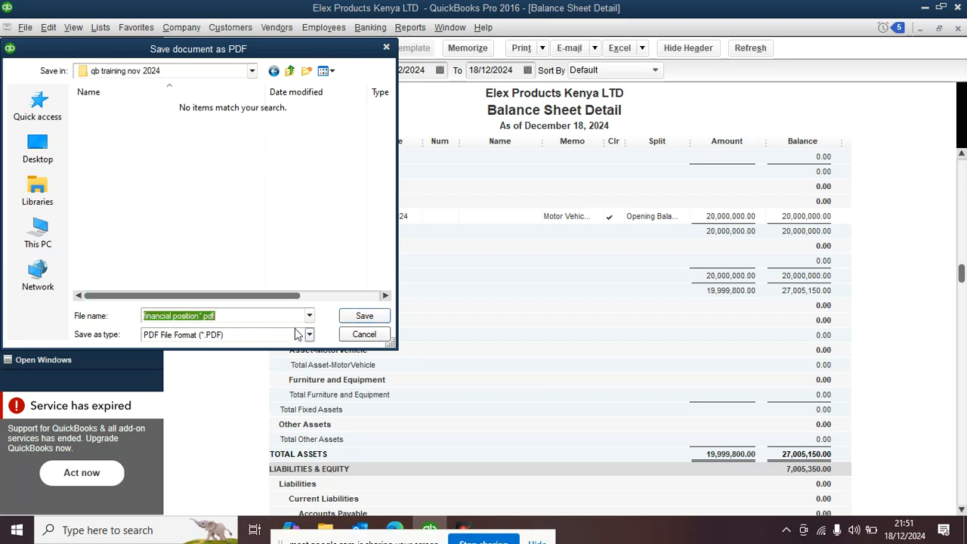
Step: Switch the PDF save location to the E: drive, keeping PDF as the file type
left_click(250, 71)
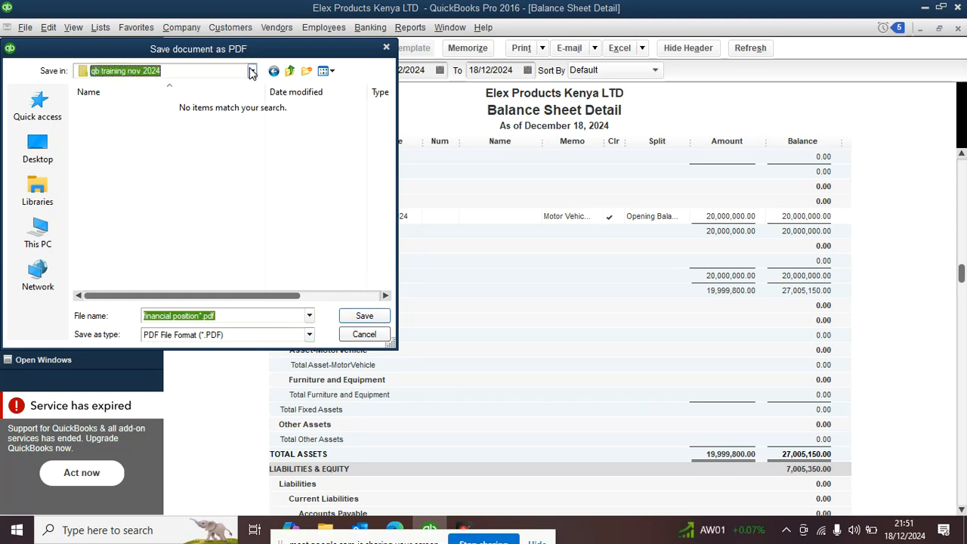
left_click(251, 71)
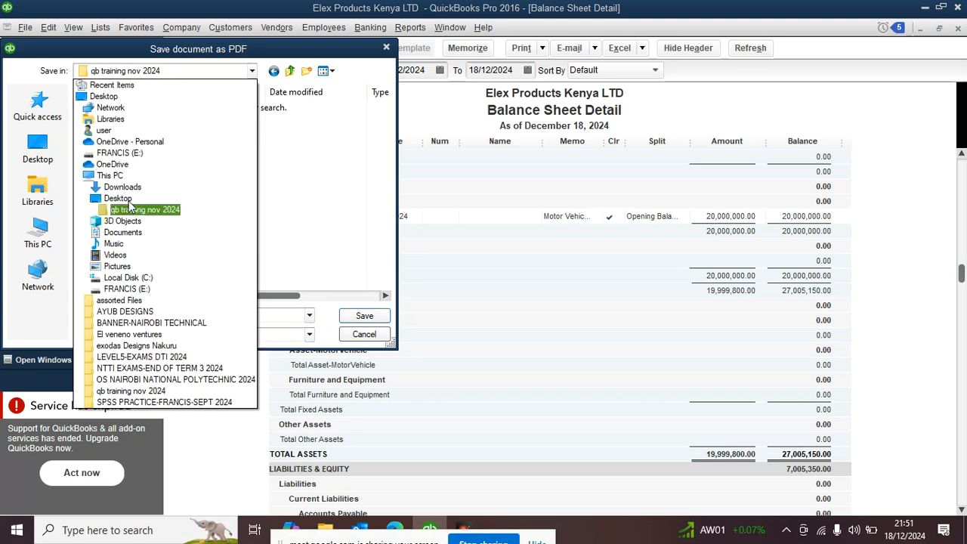
left_click(121, 153)
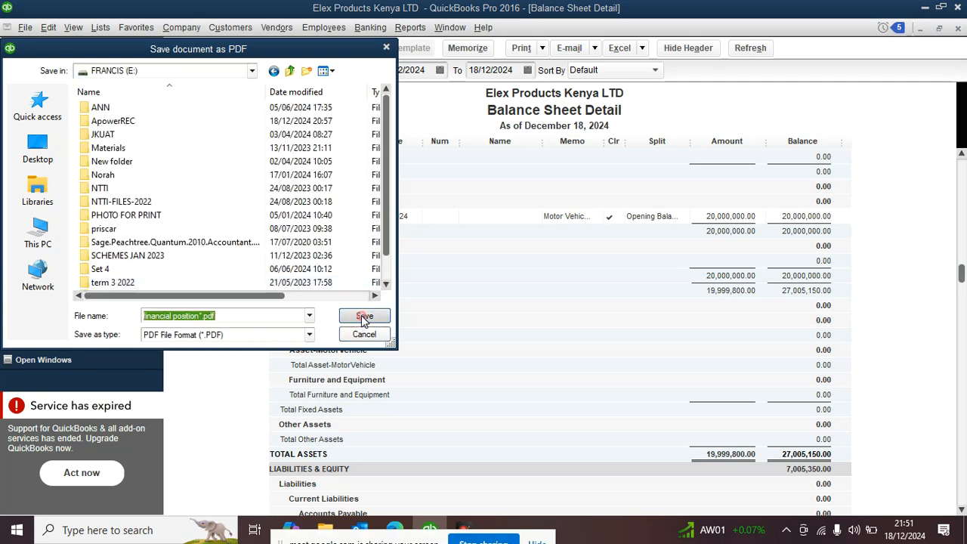
left_click(309, 335)
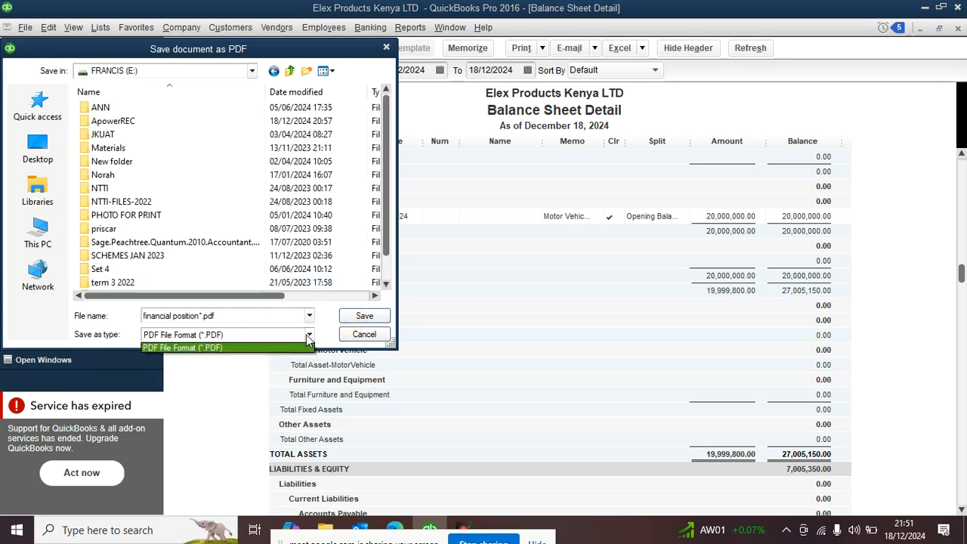
left_click(323, 302)
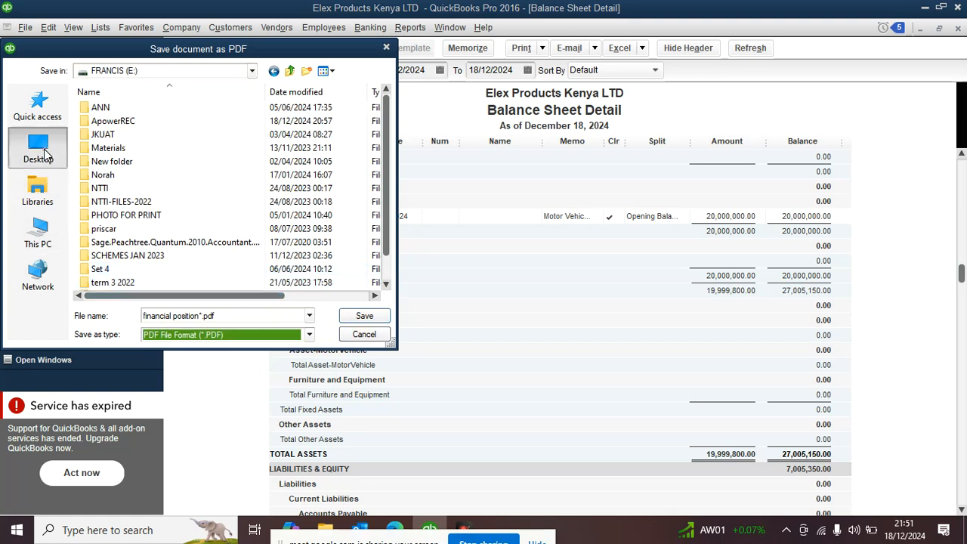
left_click(42, 151)
double_click(190, 281)
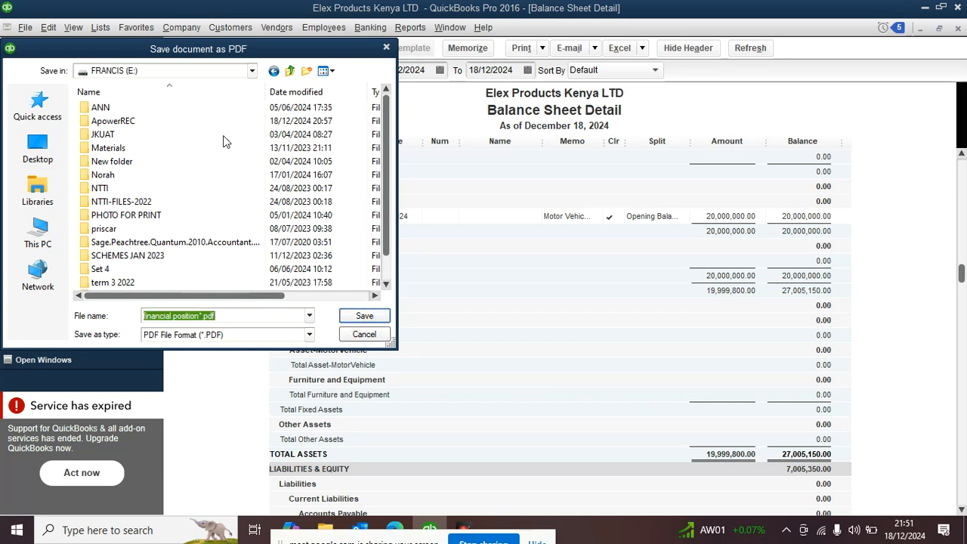
Step: Keep the E: drive as the location, attempt the save, then cancel the PDF dialog
left_click(253, 71)
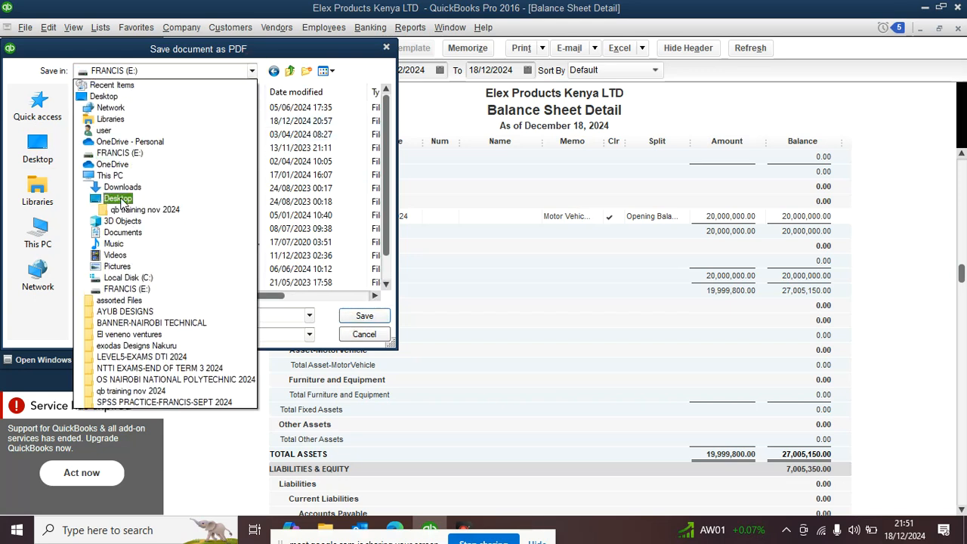
left_click(123, 291)
left_click(355, 317)
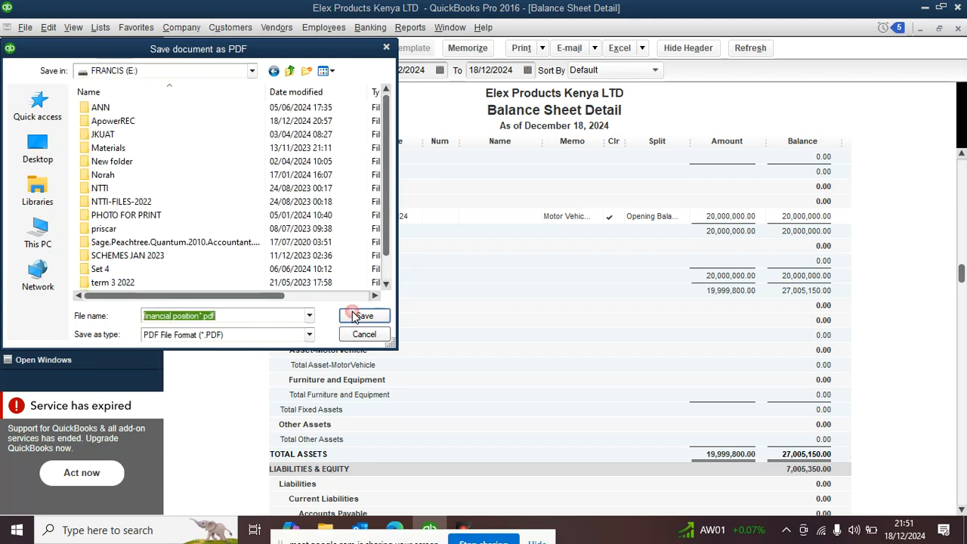
left_click(362, 334)
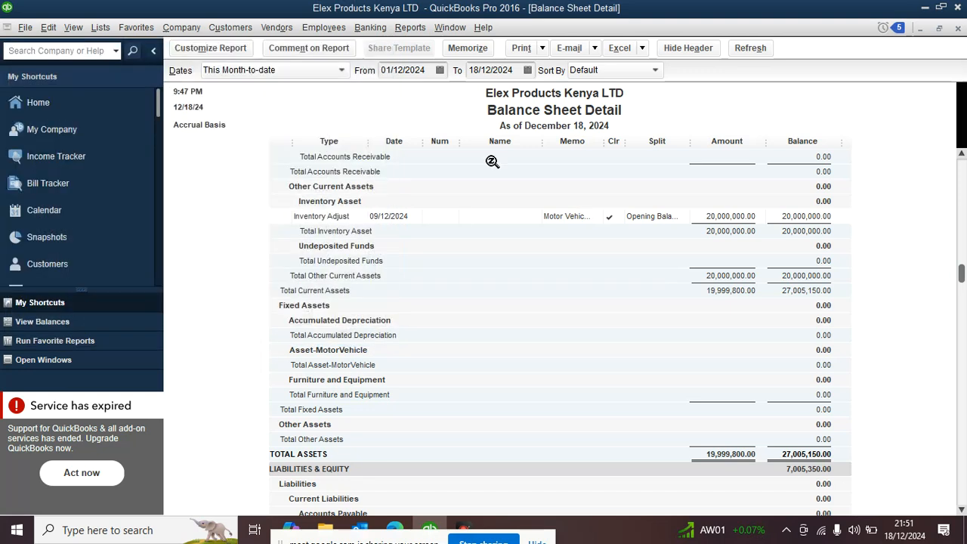
left_click(641, 48)
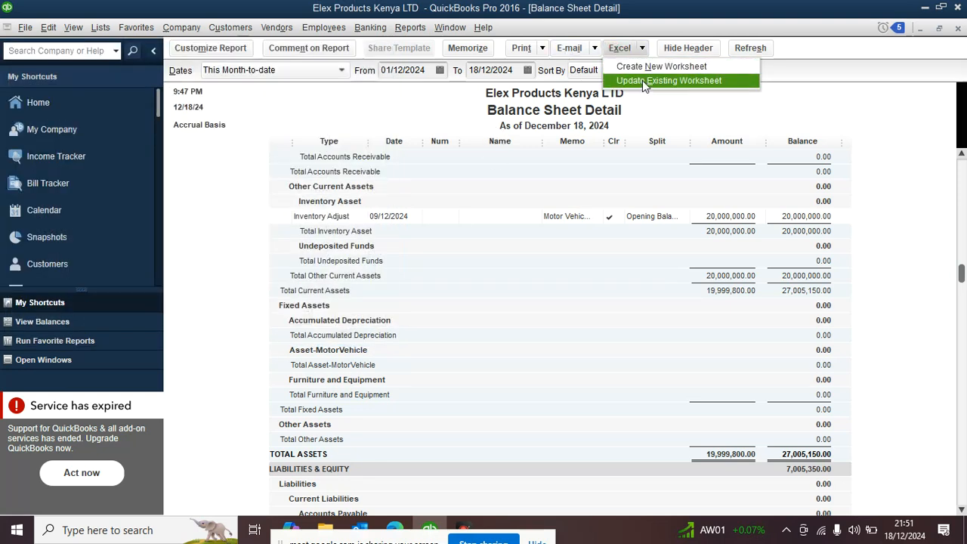
left_click(529, 47)
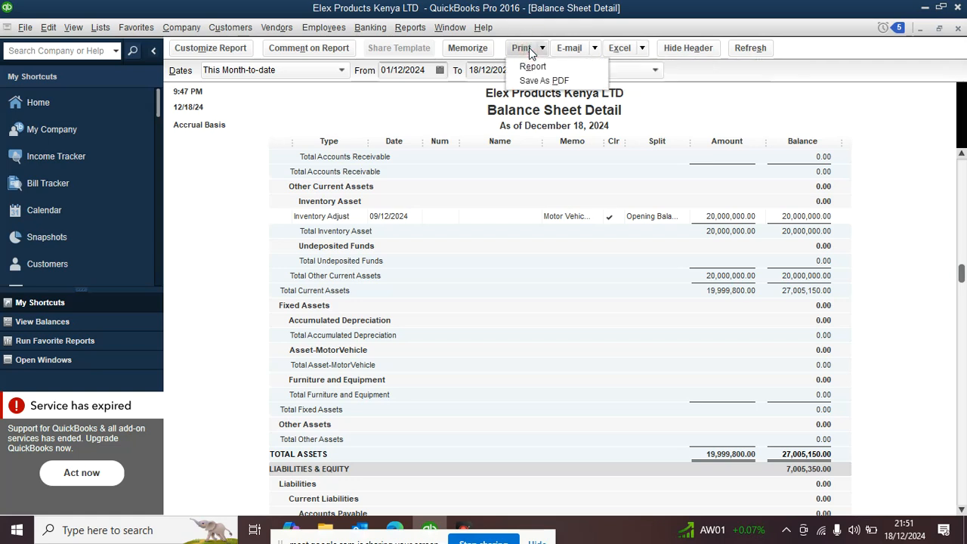
left_click(532, 66)
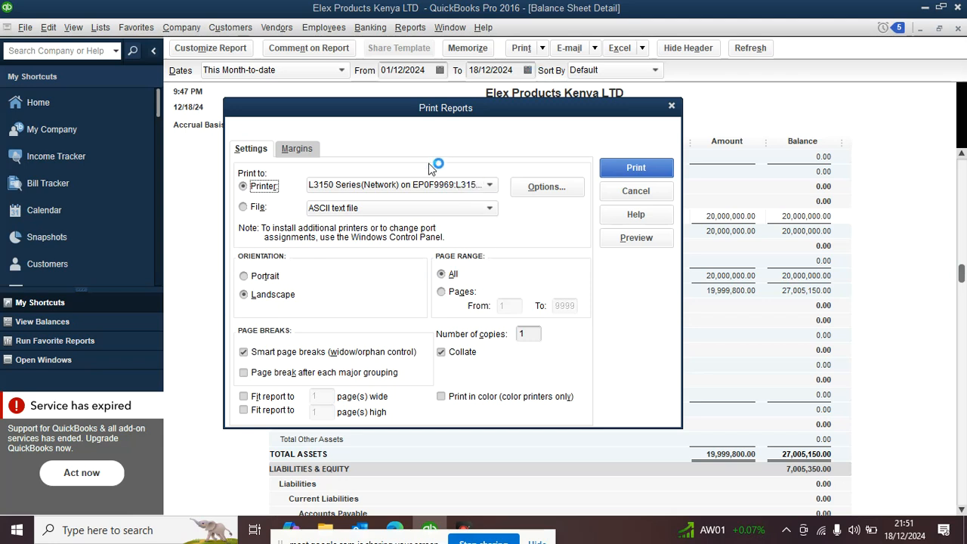
left_click(625, 191)
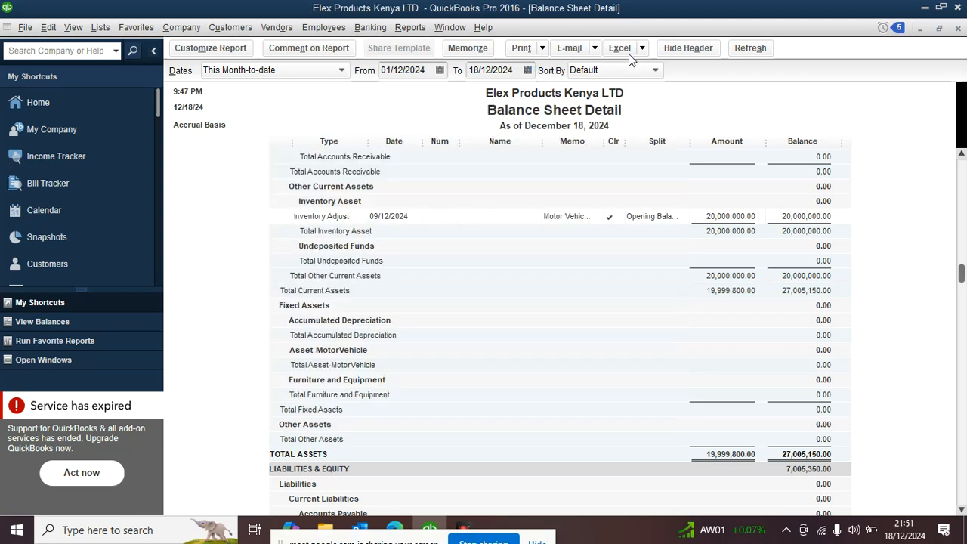
left_click(632, 49)
left_click(227, 50)
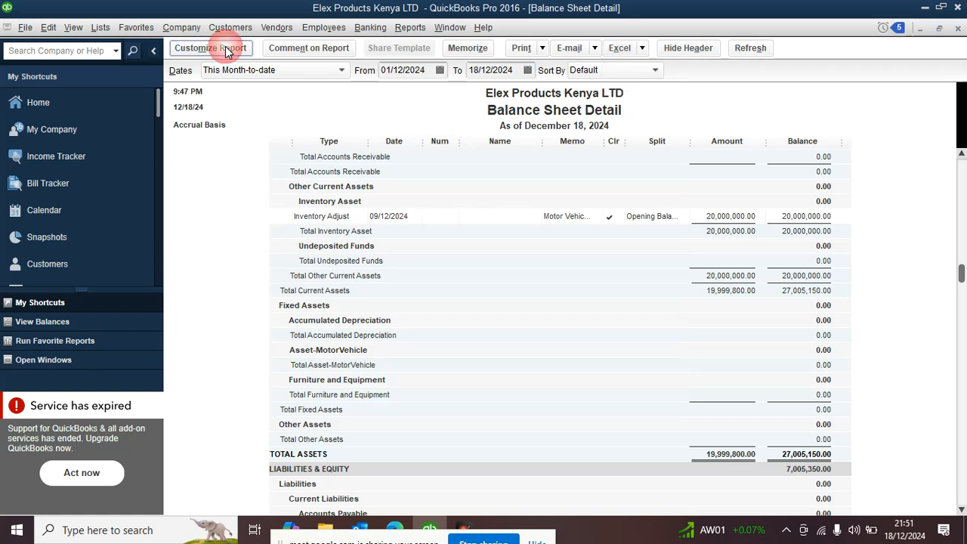
left_click(594, 439)
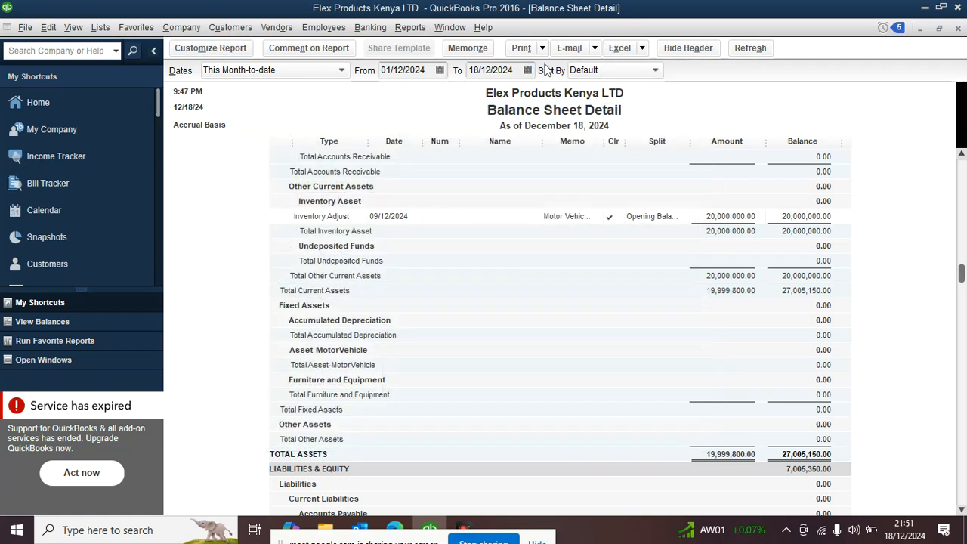
left_click(642, 48)
left_click(643, 79)
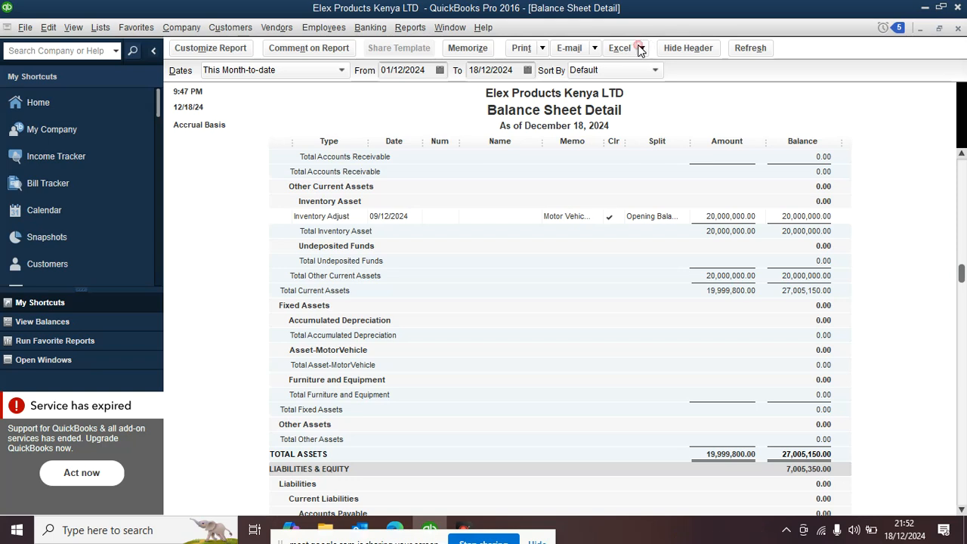
Step: Export the report via Excel as a comma-separated values file named 'yy' on the Desktop
left_click(640, 50)
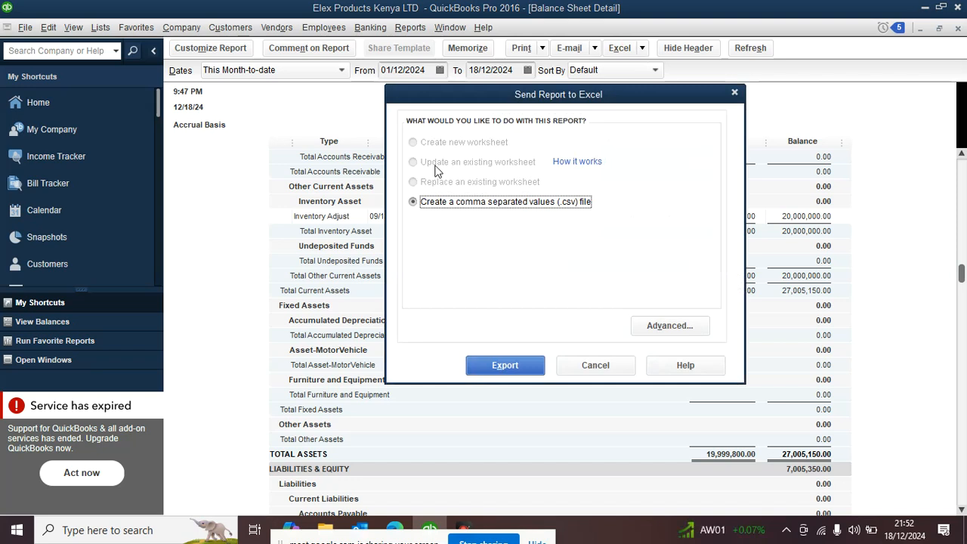
left_click(413, 143)
left_click(439, 209)
left_click(518, 367)
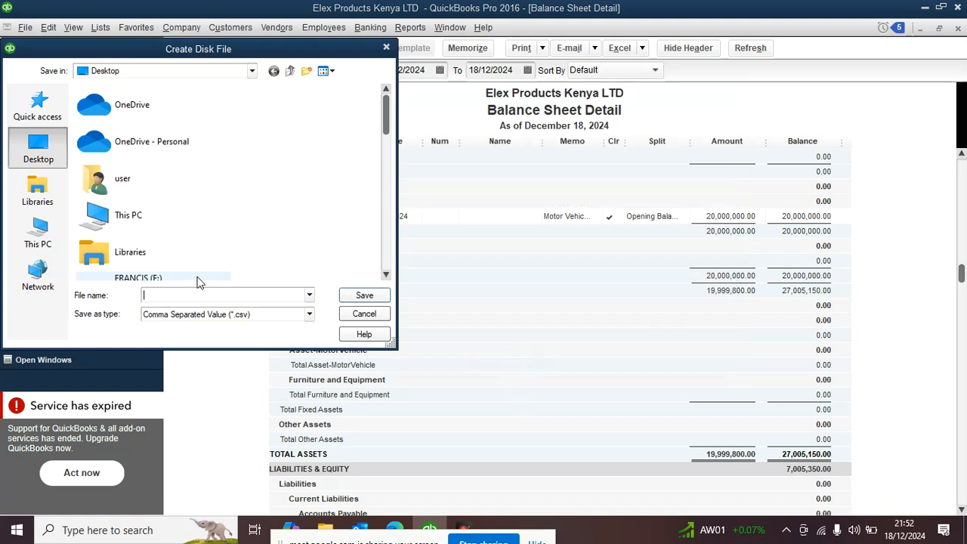
type("yy")
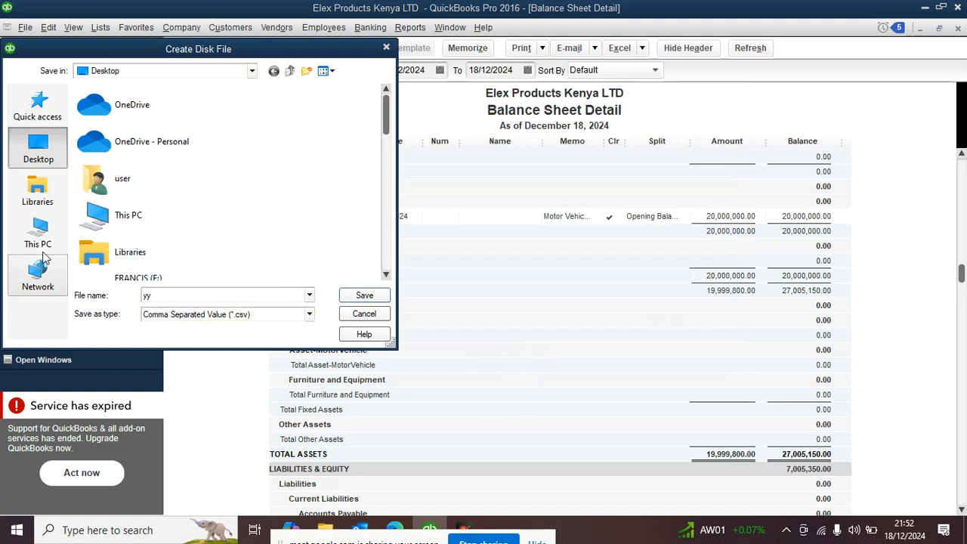
left_click(360, 296)
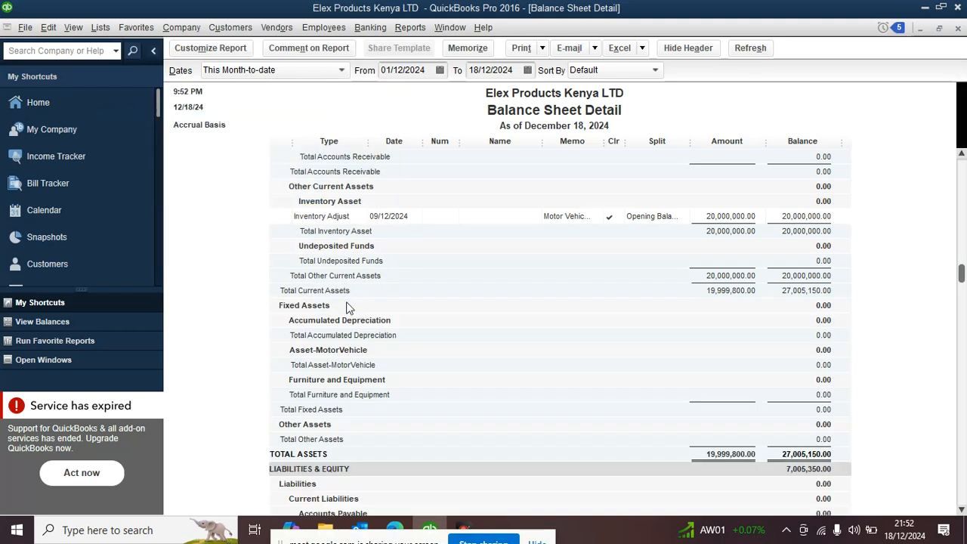
left_click(149, 533)
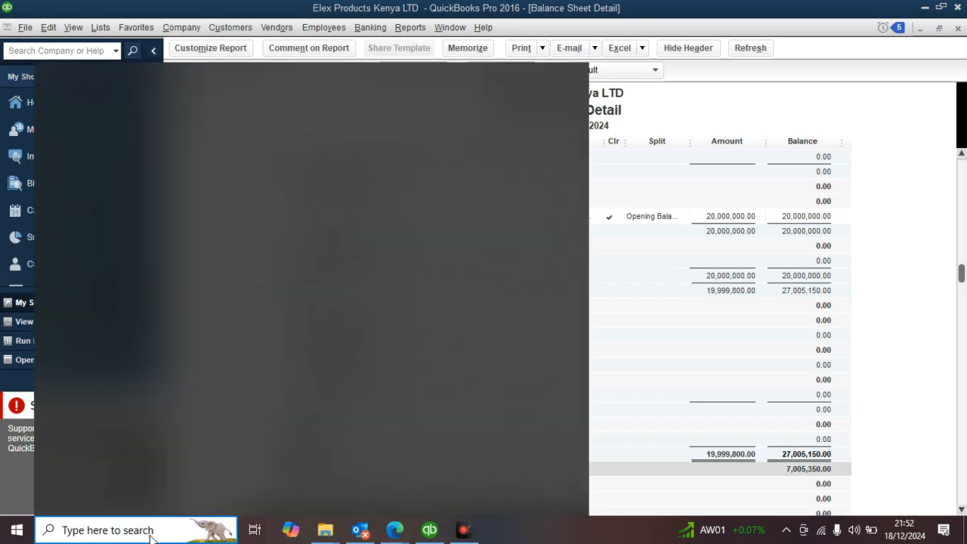
type("y")
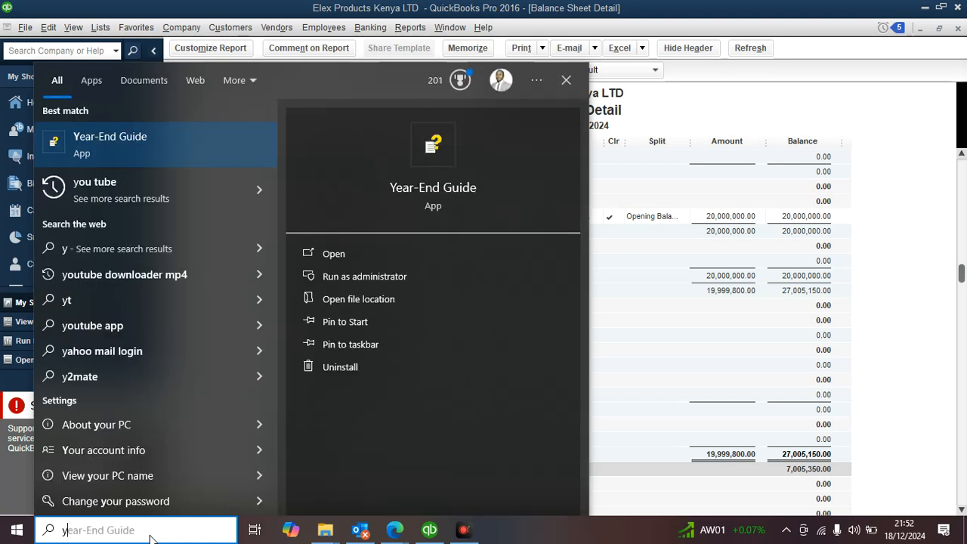
type("y")
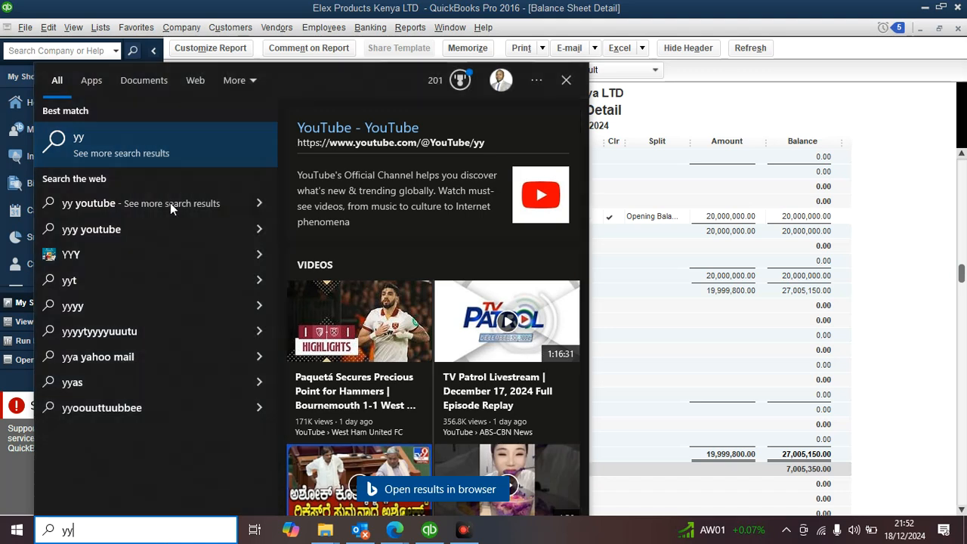
left_click(783, 105)
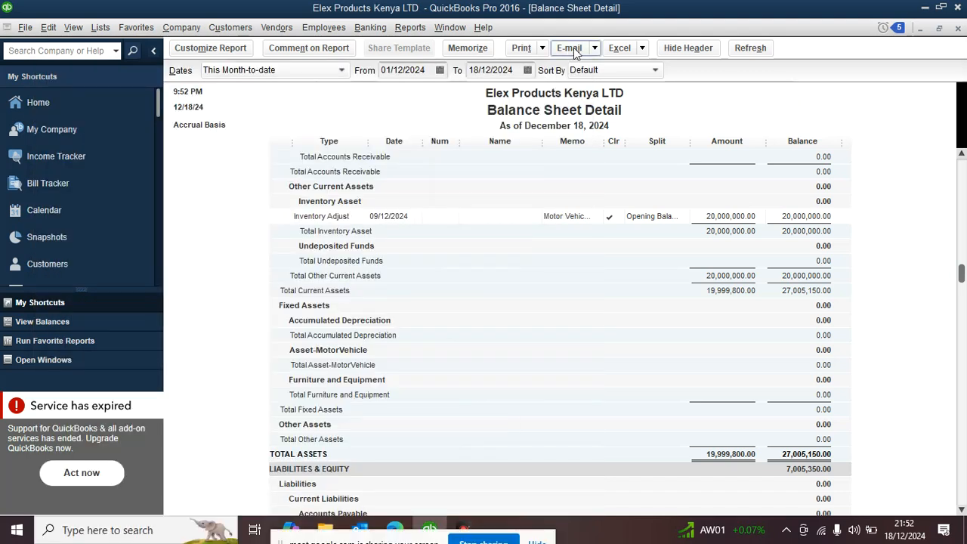
Step: Export the report again via Excel as a CSV file named 'yyy' on the E: drive
left_click(619, 48)
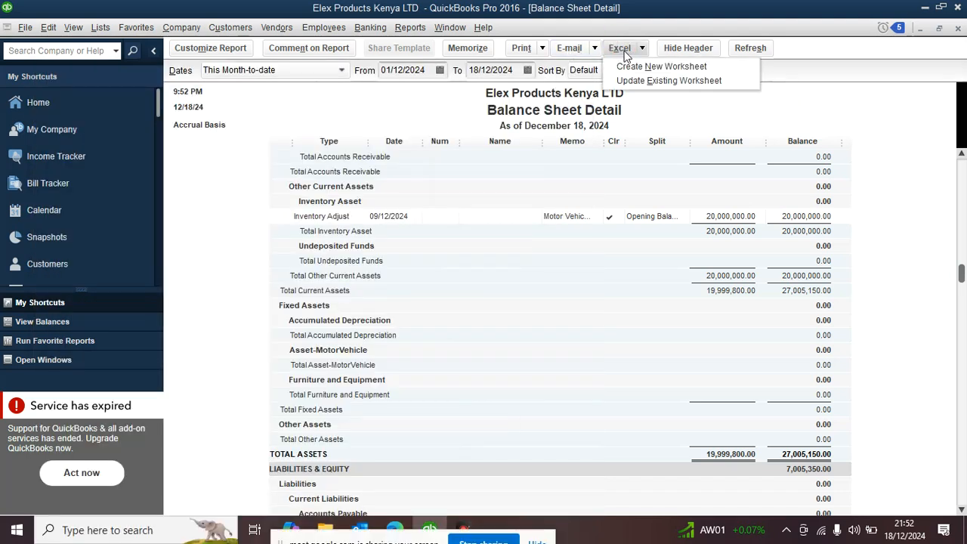
left_click(644, 66)
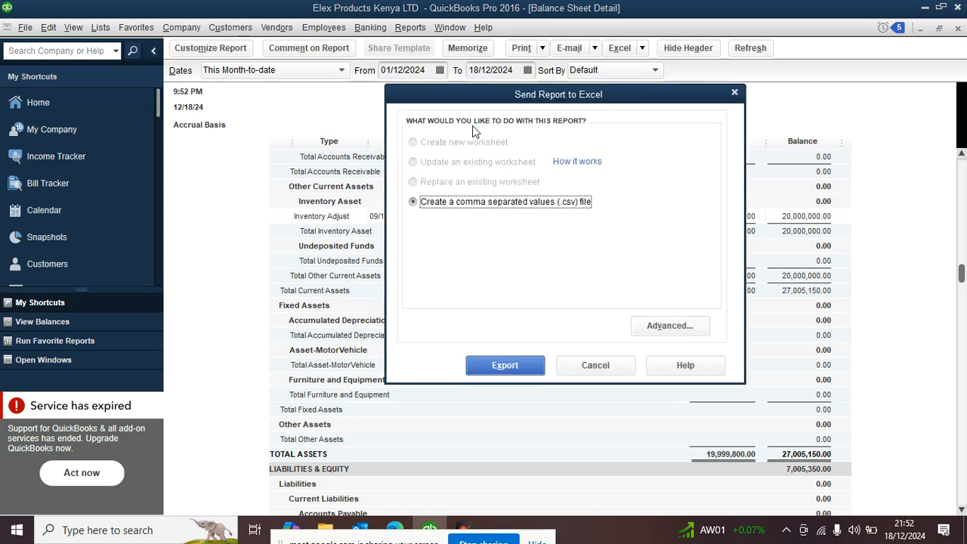
left_click(533, 367)
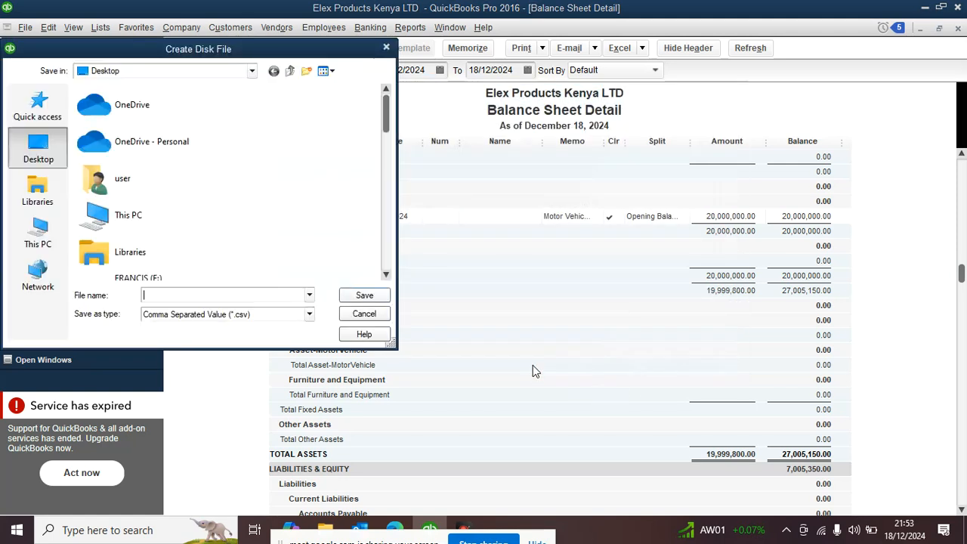
left_click(145, 277)
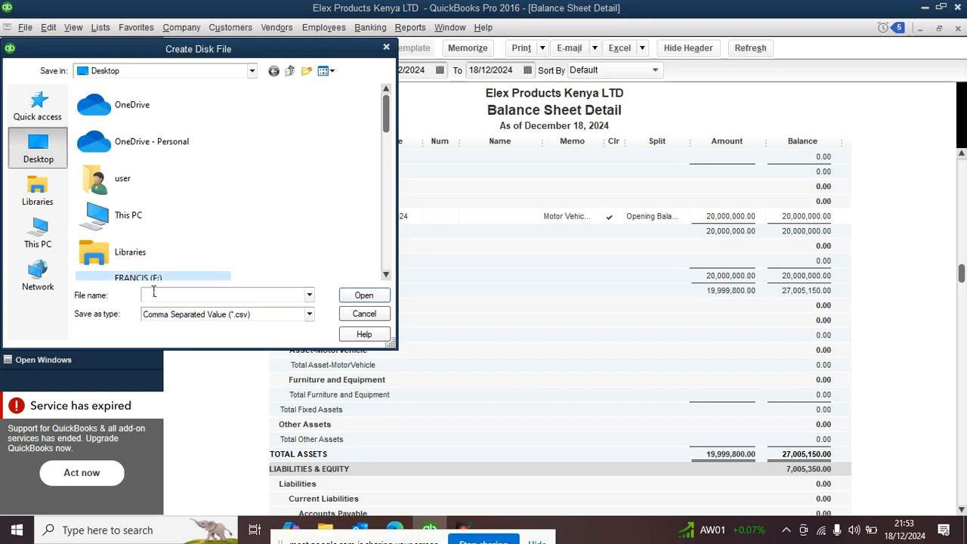
left_click(157, 296)
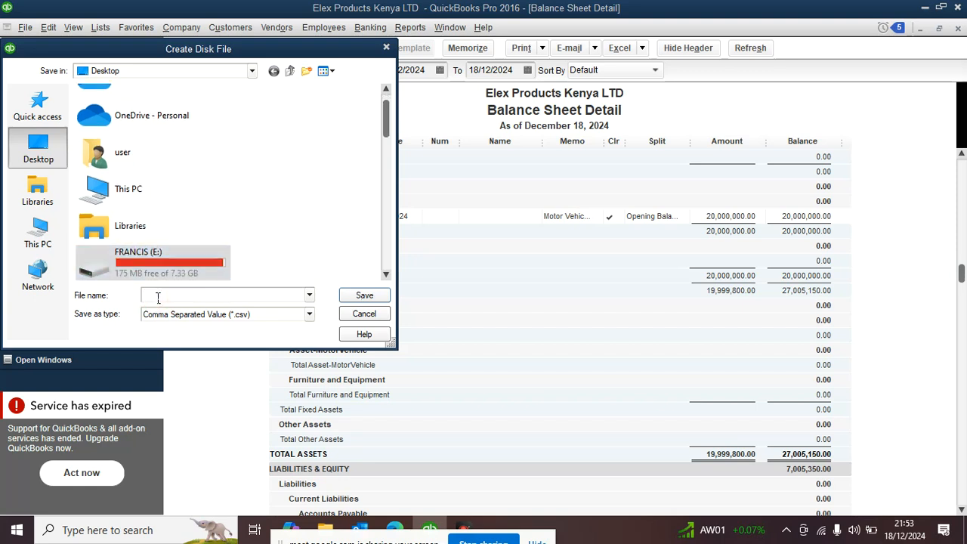
type("yy")
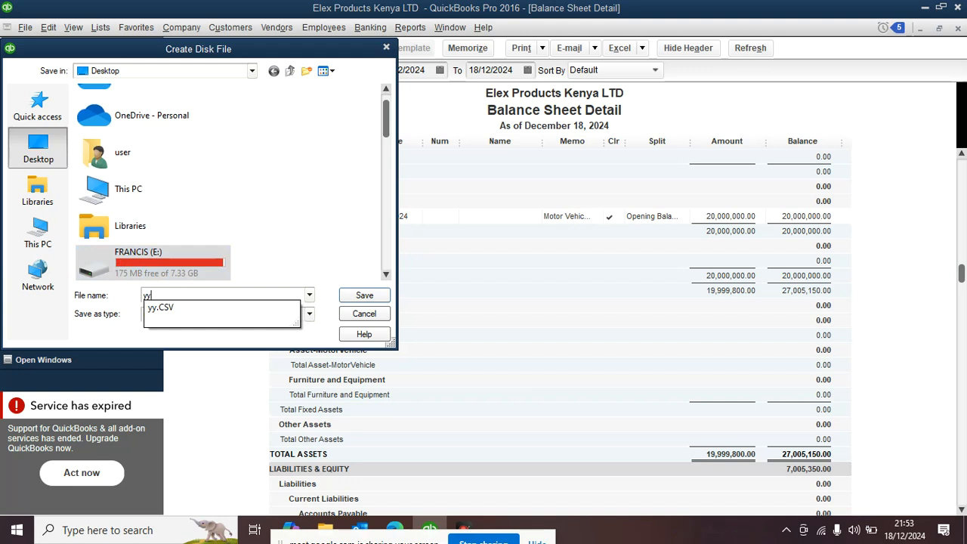
type("y")
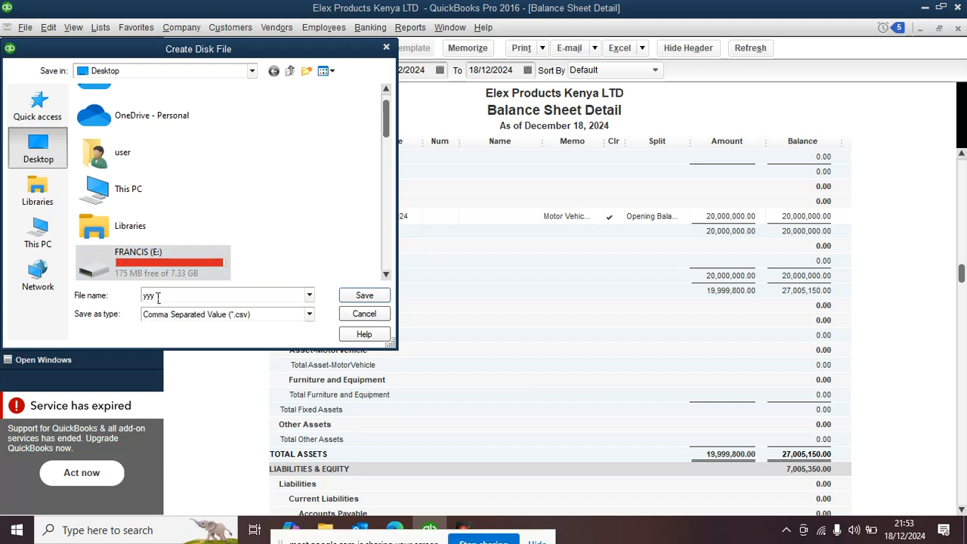
left_click(346, 297)
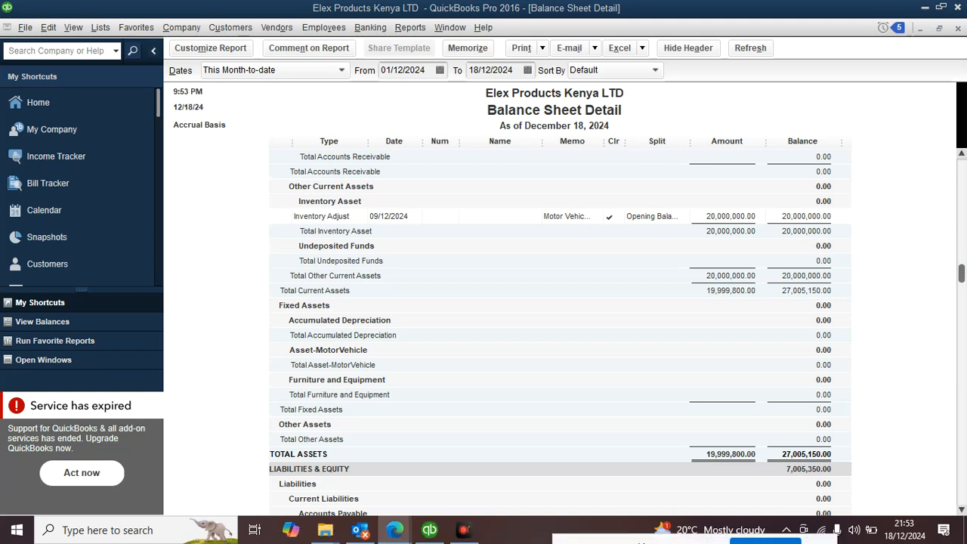
mouse_move(325, 536)
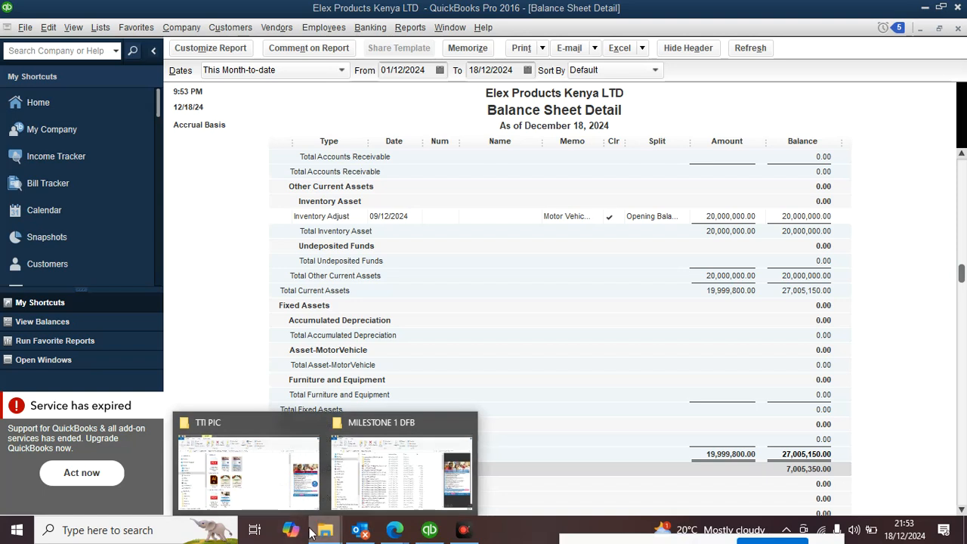
left_click(196, 489)
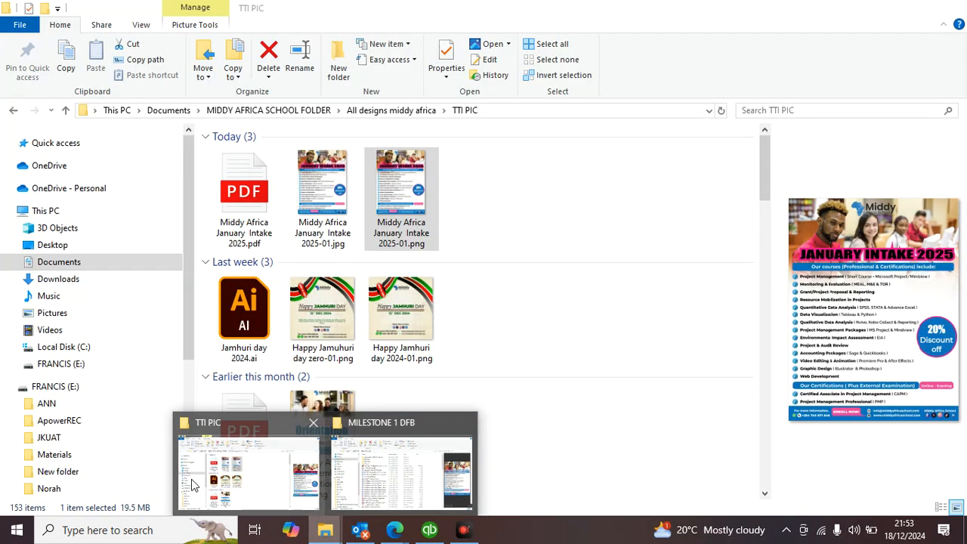
left_click(65, 281)
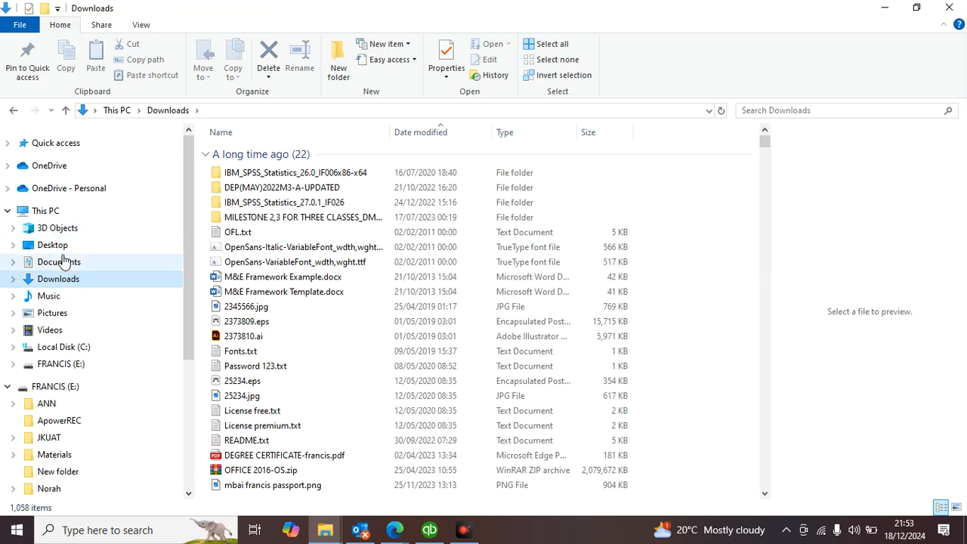
left_click(59, 387)
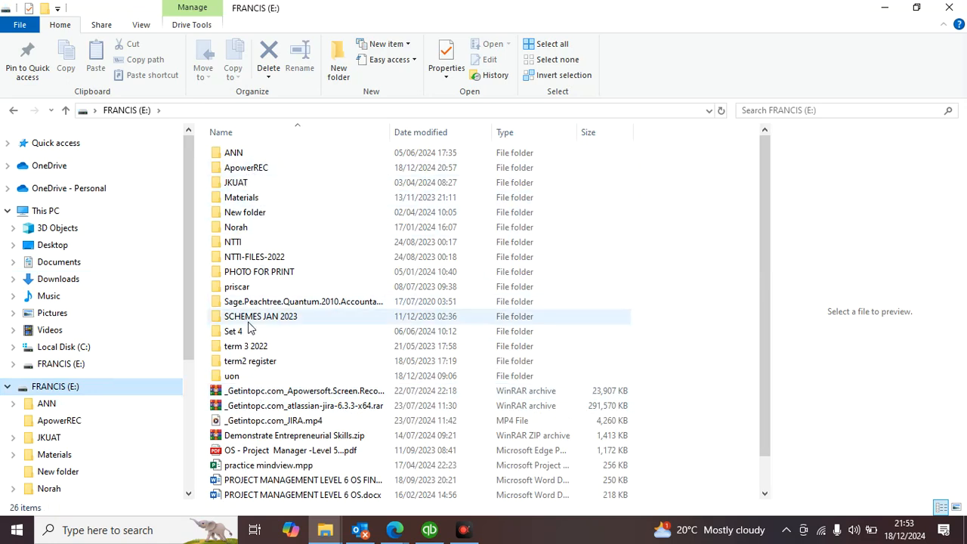
scroll(253, 355, "down", 1)
scroll(254, 361, "up", 1)
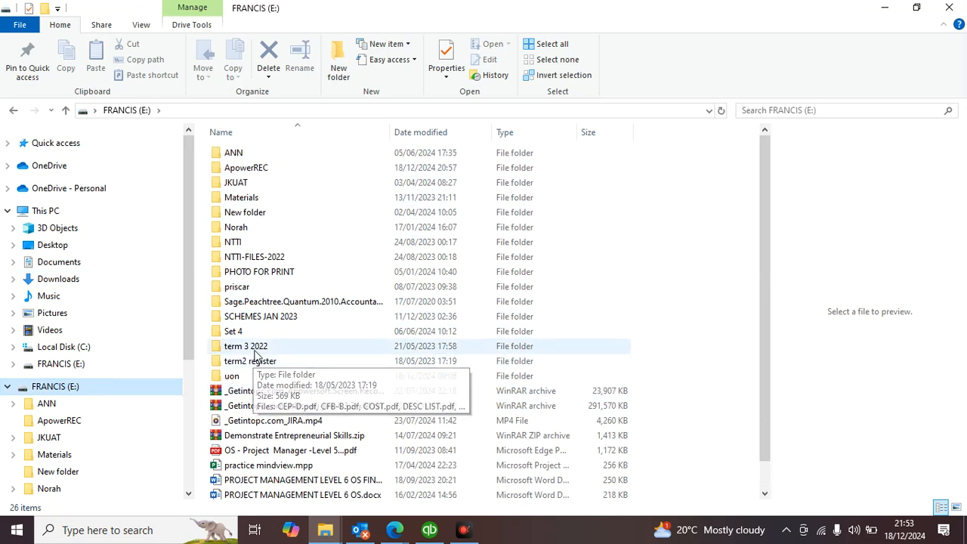
scroll(255, 362, "down", 1)
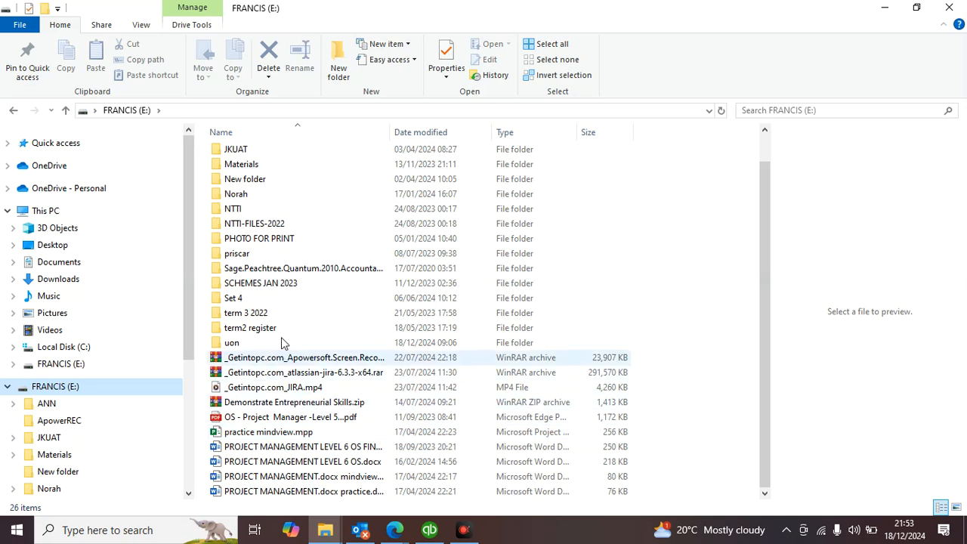
left_click(841, 109)
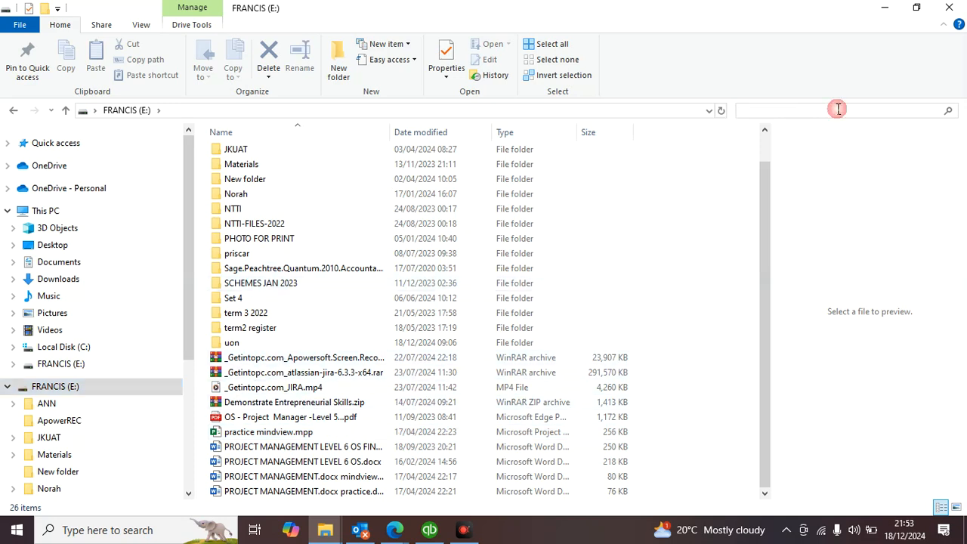
type("yy")
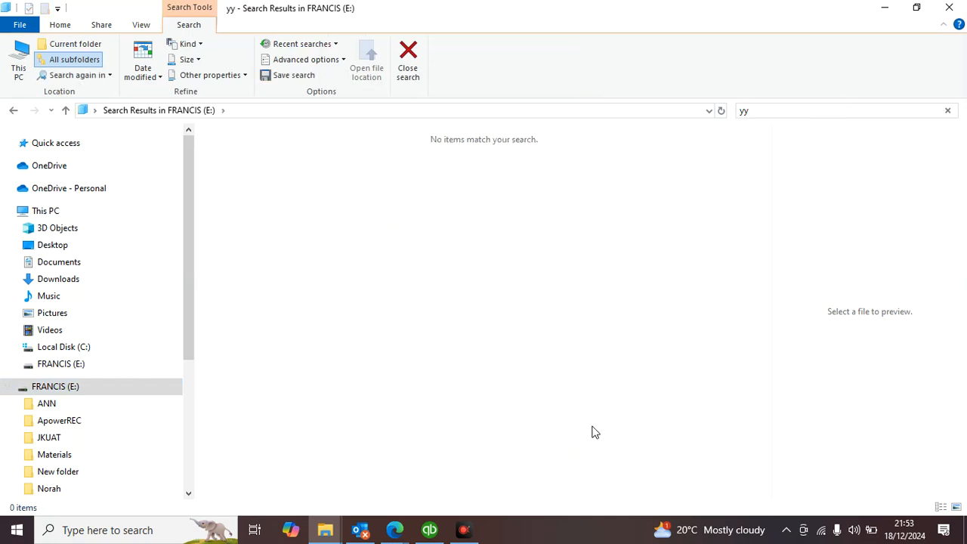
left_click(429, 529)
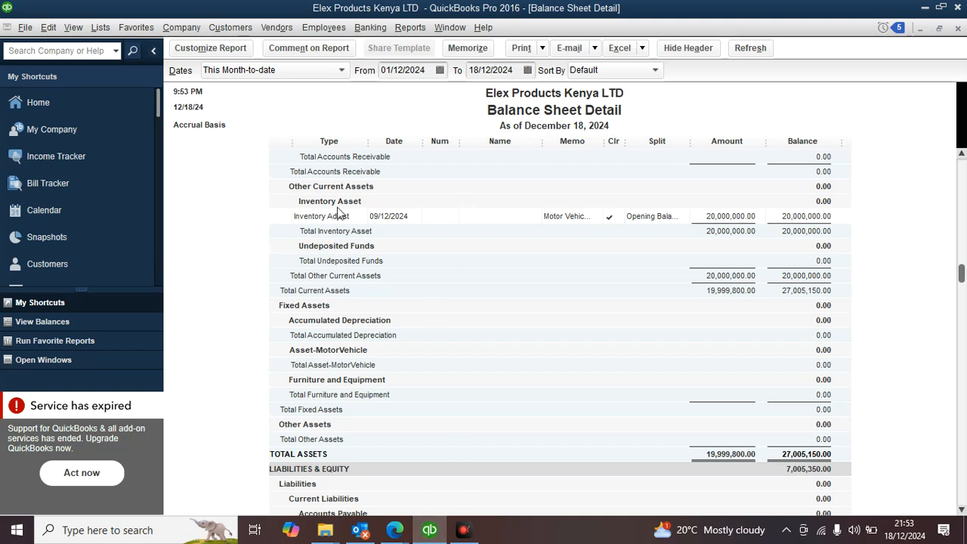